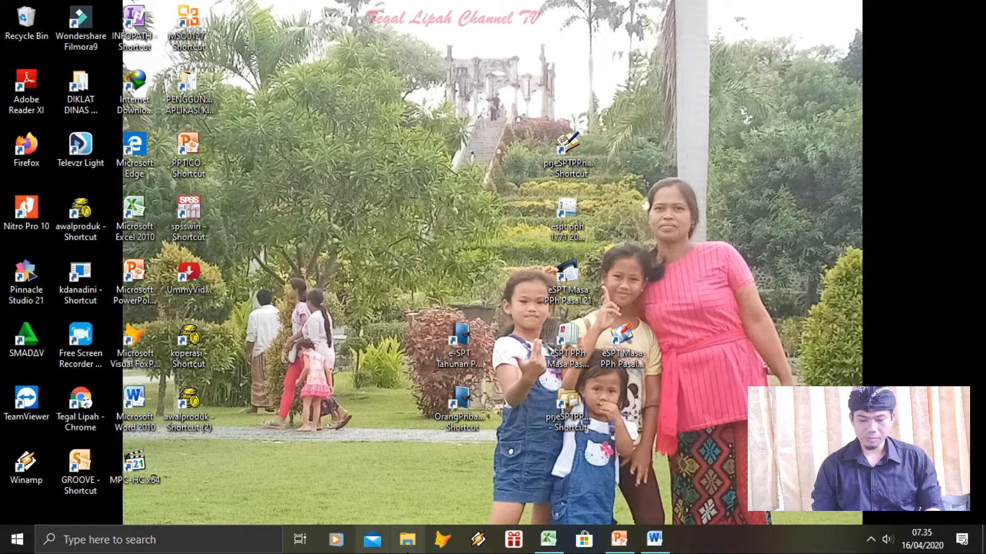
- Switch to Excel's COUNT workbook and check the letter grades of student 4 in Bhs. Daerah and PPKN
{"action": "left_click", "coordinate": [548, 539]}
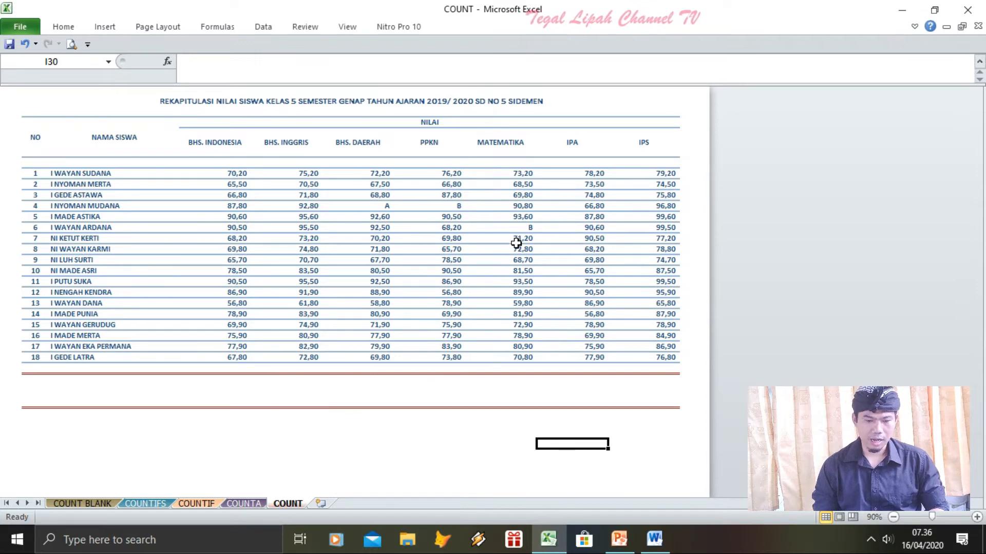
{"action": "left_click", "coordinate": [519, 279]}
{"action": "left_click", "coordinate": [383, 205]}
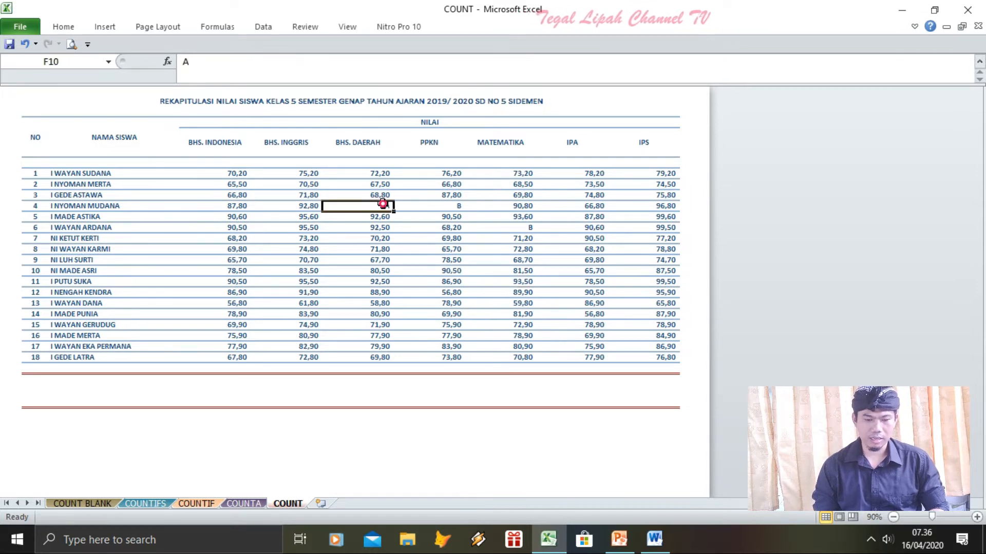
{"action": "left_click", "coordinate": [441, 206]}
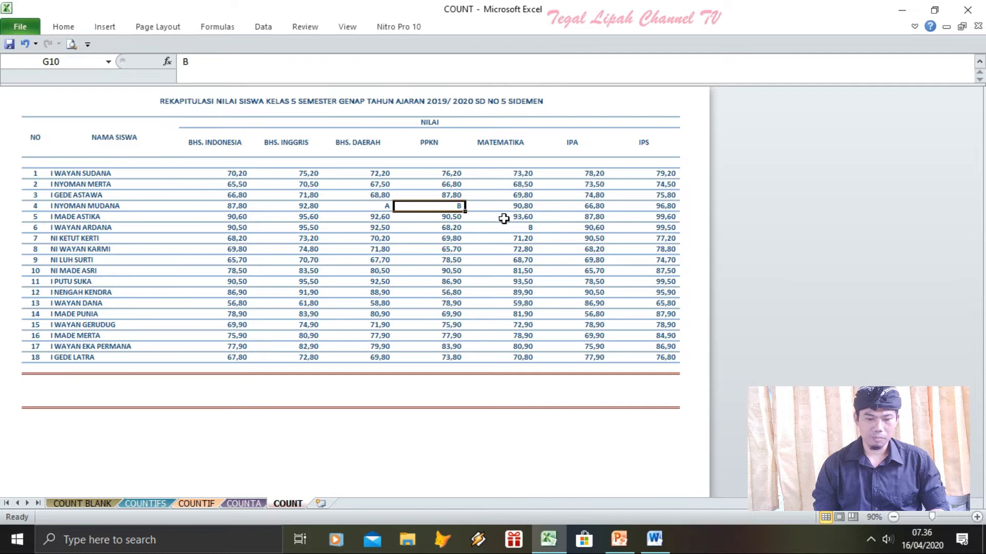
- Enter a lowercase a for student 10 and a lowercase c for student 14 in the Bhs. Daerah column
{"action": "left_click", "coordinate": [372, 270]}
{"action": "type", "text": "a"}
{"action": "key", "text": "Return"}
{"action": "key", "text": "Down"}
{"action": "key", "text": "Down"}
{"action": "key", "text": "Down"}
{"action": "type", "text": "c"}
{"action": "key", "text": "Tab"}
{"action": "key", "text": "Tab"}
{"action": "key", "text": "Left"}
{"action": "key", "text": "Left"}
{"action": "key", "text": "Up"}
{"action": "key", "text": "Up"}
{"action": "key", "text": "Up"}
{"action": "key", "text": "Up"}
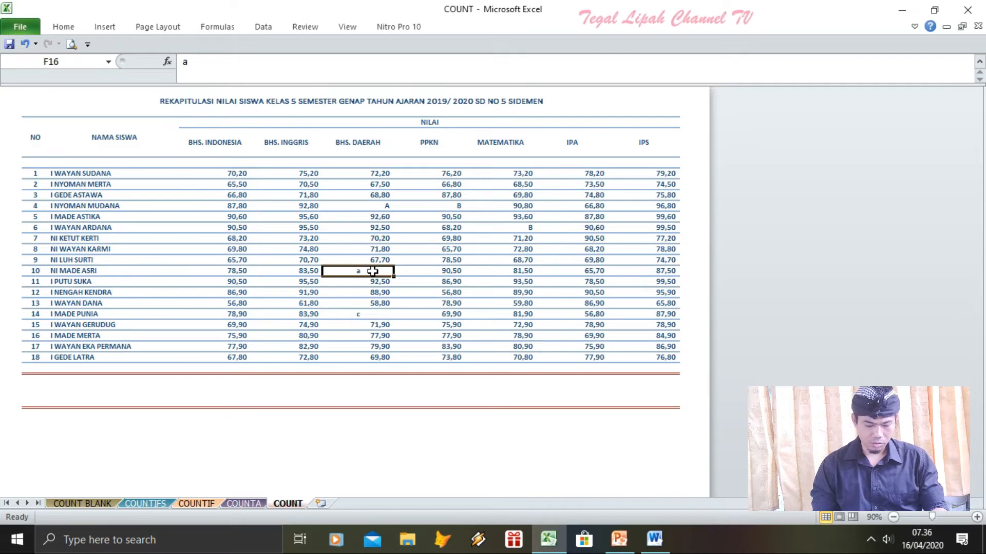
- Enter the Bhs. Daerah grades of students 10 and 14 in uppercase as A and C
{"action": "type", "text": "A"}
{"action": "key", "text": "Return"}
{"action": "key", "text": "Down"}
{"action": "key", "text": "Down"}
{"action": "key", "text": "Down"}
{"action": "type", "text": "C"}
{"action": "key", "text": "Return"}
- Replace the PPKN scores of students 15, 12 and 9 with the letter B
{"action": "key", "text": "Right"}
{"action": "type", "text": "B"}
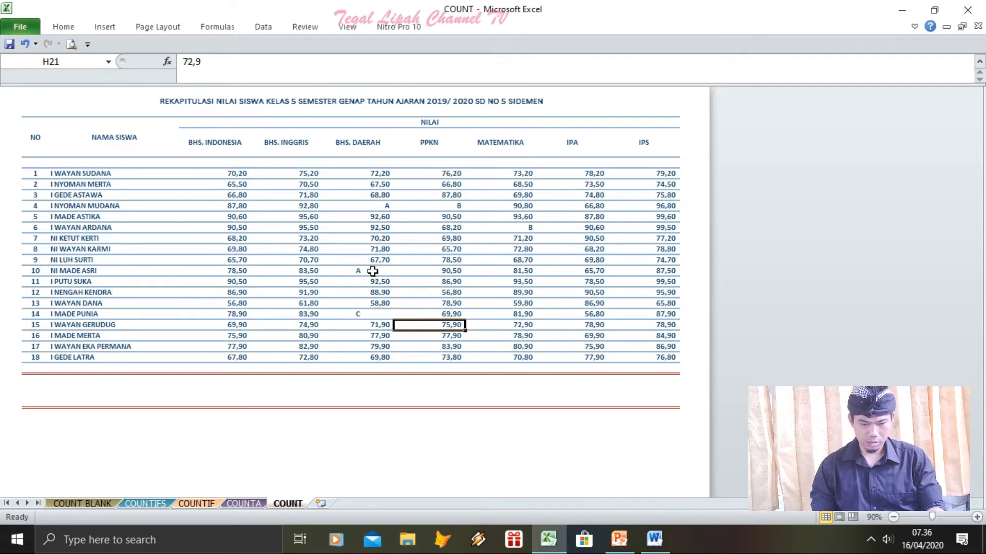
{"action": "key", "text": "Up"}
{"action": "key", "text": "Up"}
{"action": "key", "text": "Up"}
{"action": "type", "text": "B"}
{"action": "key", "text": "Up"}
{"action": "key", "text": "Up"}
{"action": "key", "text": "Up"}
{"action": "type", "text": "B"}
{"action": "key", "text": "Right"}
- Replace the Matematika score of student 10 with the letter B
{"action": "key", "text": "Right"}
{"action": "key", "text": "Left"}
{"action": "key", "text": "Down"}
{"action": "type", "text": "B"}
{"action": "key", "text": "Right"}
- Clear the IPS score of student 10 and the IPA score of student 12
{"action": "key", "text": "Right"}
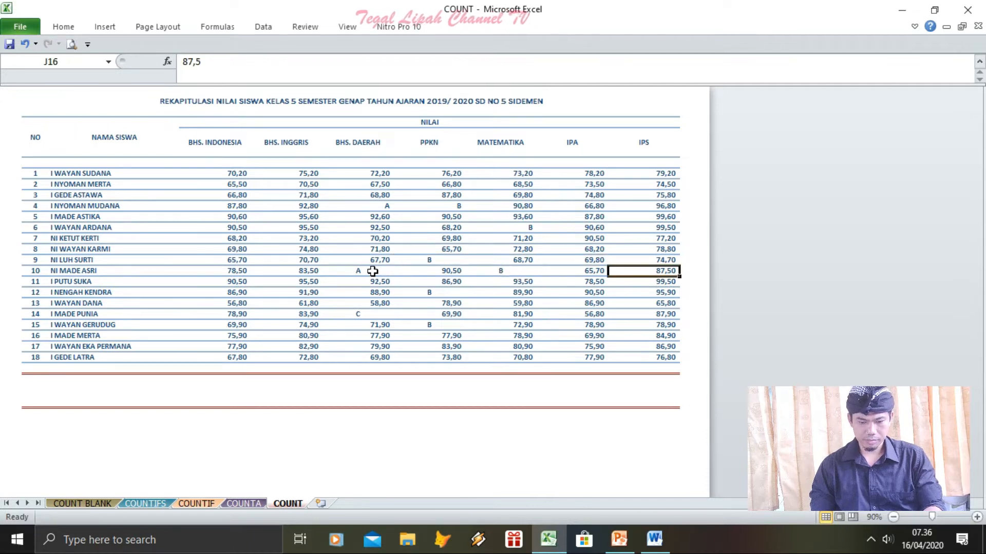
{"action": "key", "text": "Delete"}
{"action": "key", "text": "Down"}
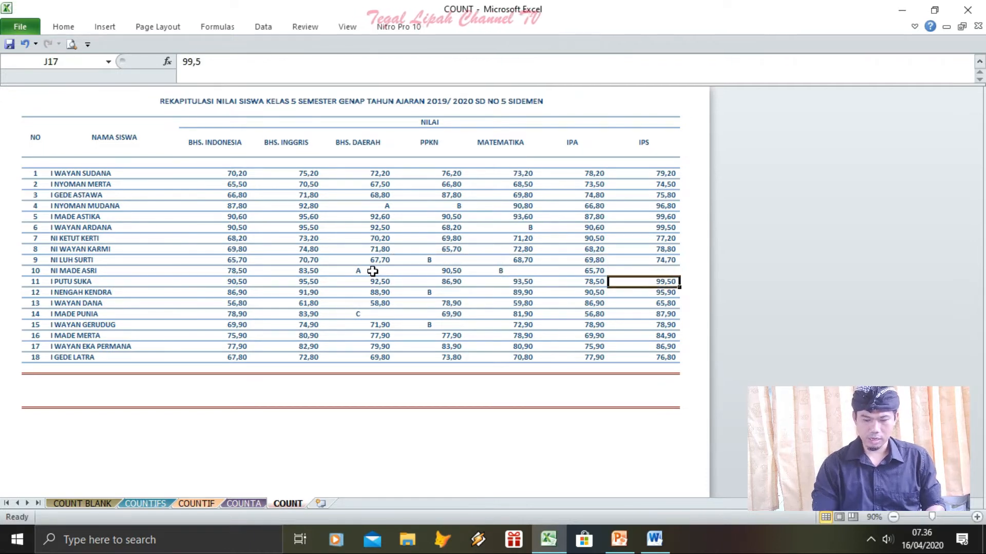
{"action": "key", "text": "Down"}
{"action": "key", "text": "Left"}
{"action": "key", "text": "Delete"}
{"action": "key", "text": "Down"}
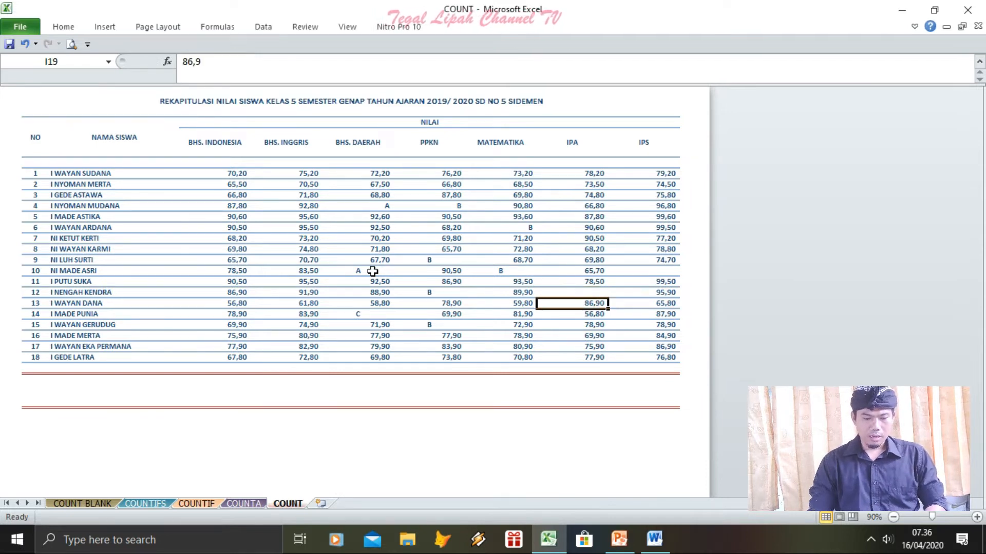
- Examine the extent of the score range D7:J24, including its first and last cells
{"action": "left_click_drag", "start_coordinate": [229, 172], "coordinate": [654, 355]}
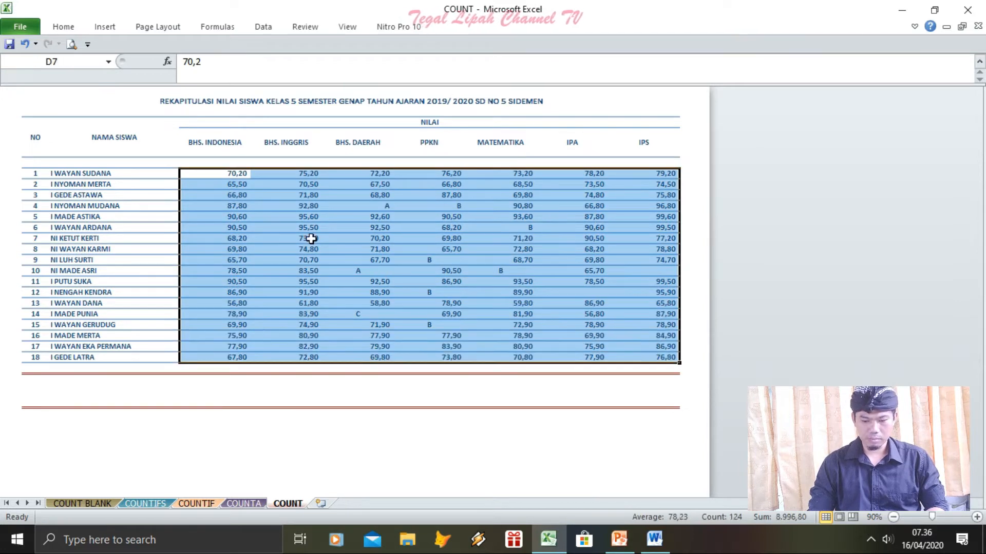
{"action": "left_click", "coordinate": [291, 226]}
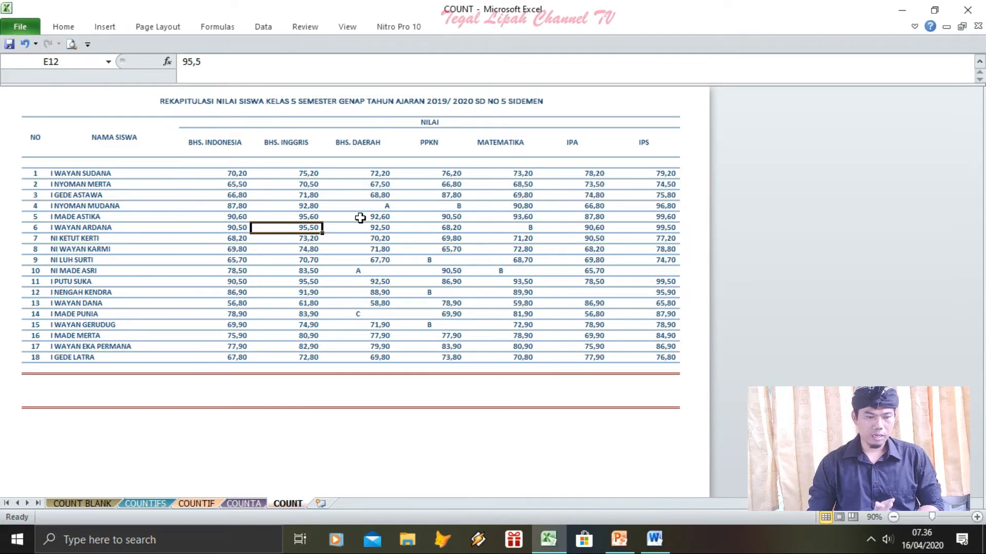
{"action": "left_click", "coordinate": [228, 174]}
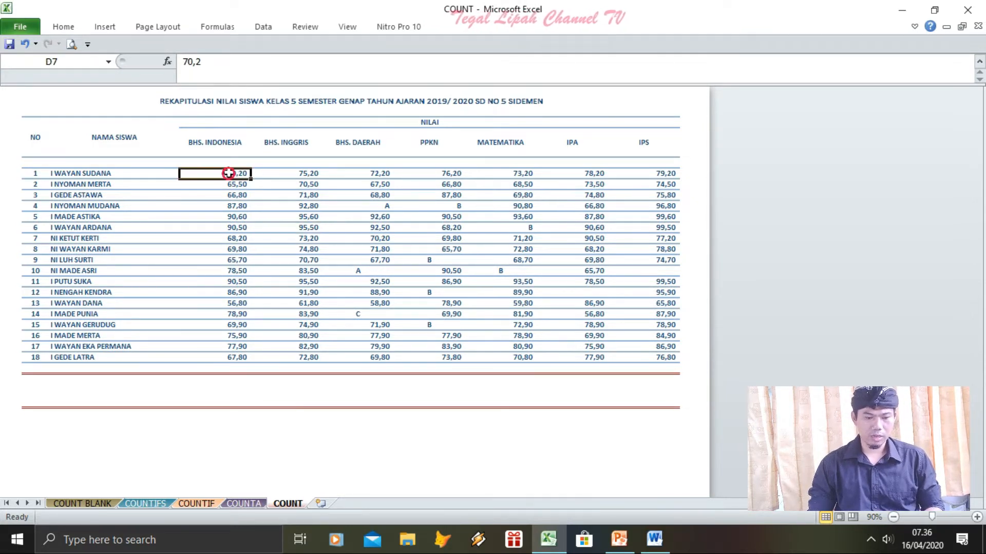
{"action": "left_click", "coordinate": [662, 356]}
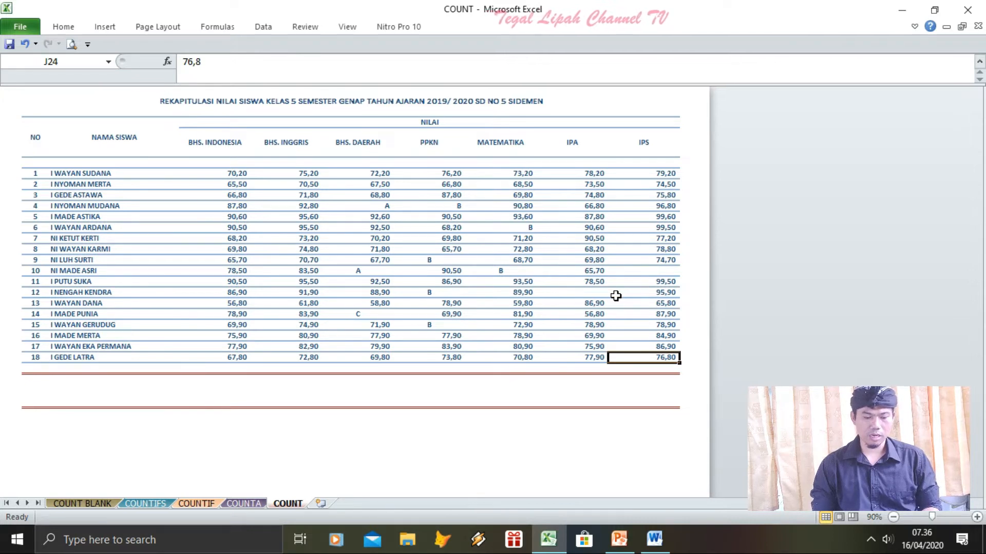
- Enter the label "HASIL (FORMULA RESULT) JUMLAH BILANGAN" in cell C26 below the student names
{"action": "left_click", "coordinate": [35, 392]}
{"action": "key", "text": "Right"}
{"action": "type", "text": "HASIL "}
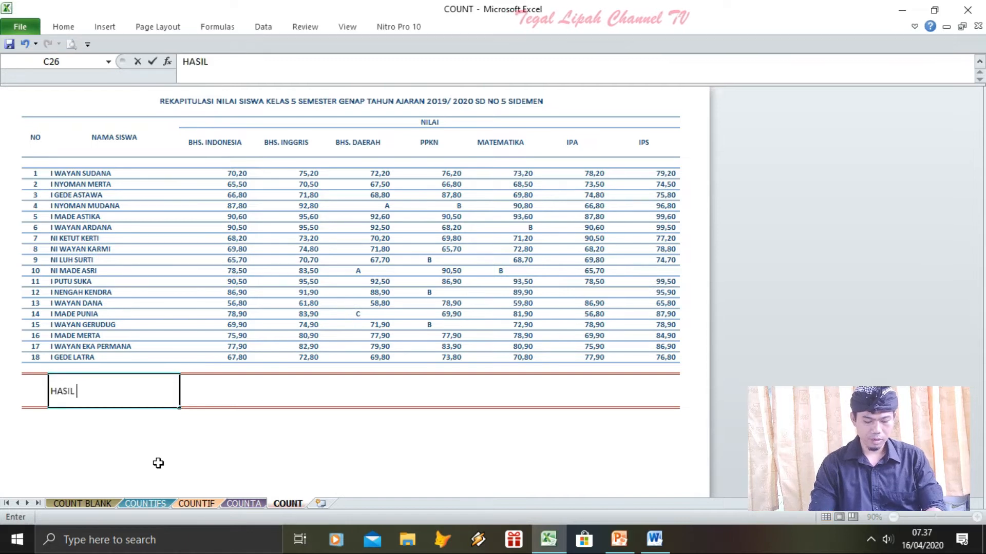
{"action": "type", "text": "(FORMULA REUS"}
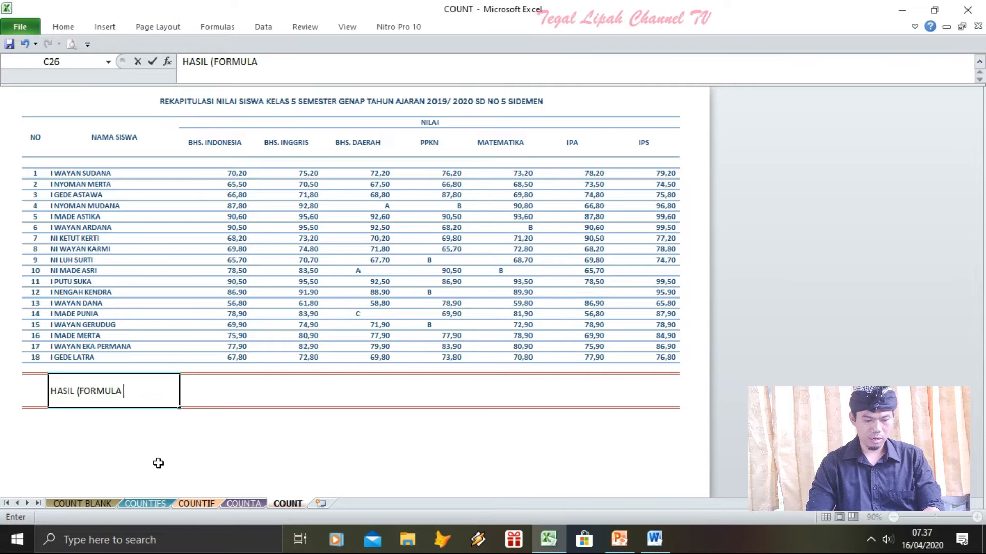
{"action": "key", "text": "BackSpace"}
{"action": "key", "text": "BackSpace"}
{"action": "type", "text": "USL"}
{"action": "key", "text": "BackSpace"}
{"action": "key", "text": "BackSpace"}
{"action": "key", "text": "BackSpace"}
{"action": "type", "text": "SUL"}
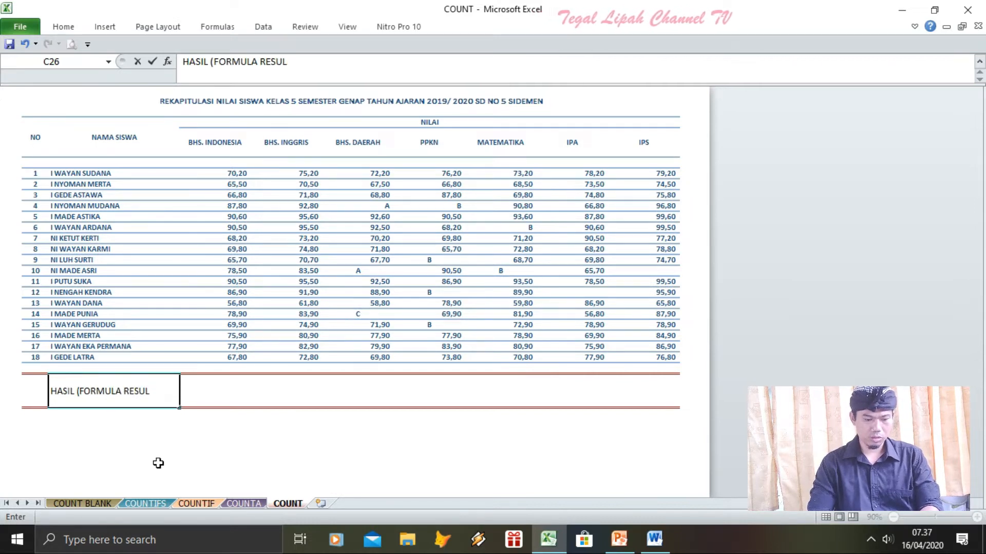
{"action": "type", "text": "T)"}
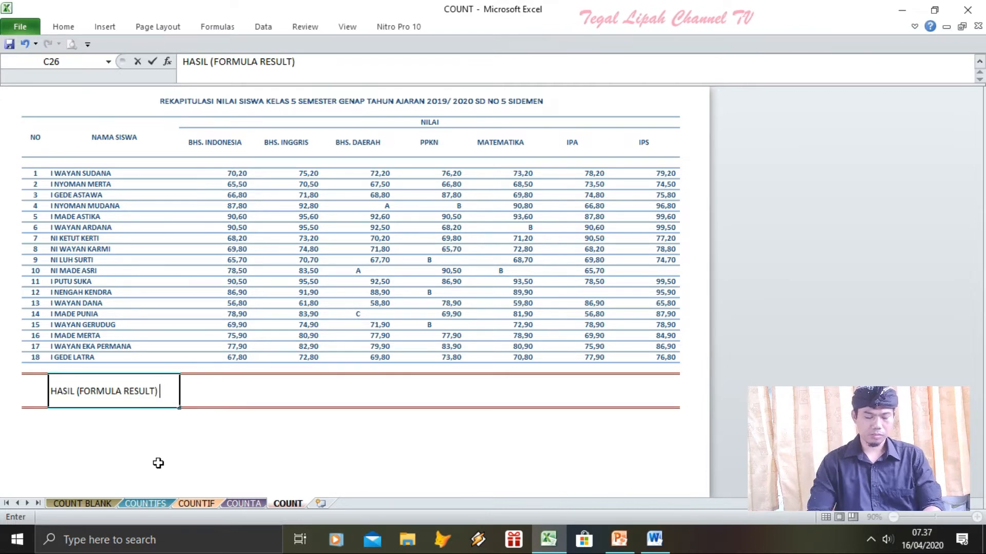
{"action": "type", "text": " JUMLAH BILANGAN"}
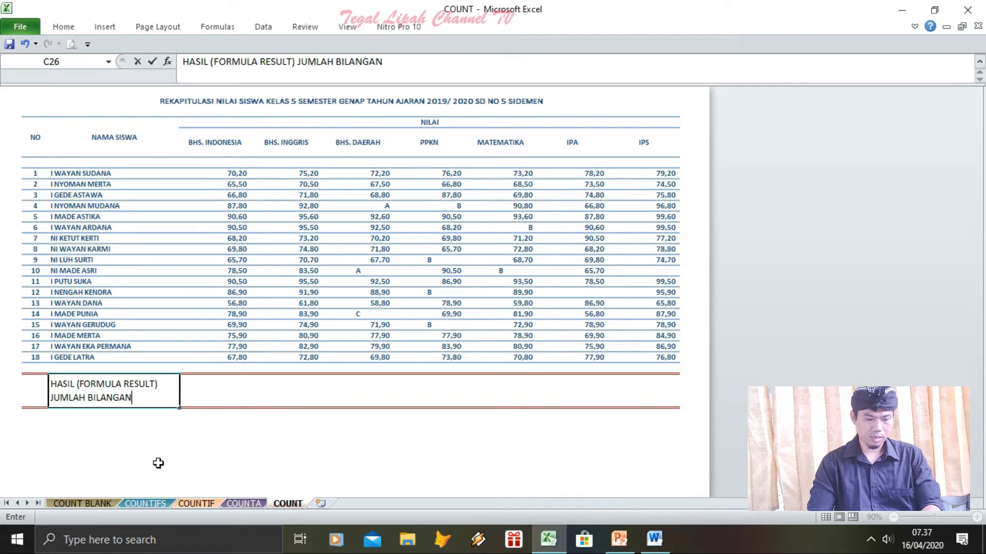
{"action": "key", "text": "Return"}
- Insert a COUNT function in cell D26 with the score range D7:J24 as Value1, and review its result
{"action": "key", "text": "Up"}
{"action": "key", "text": "Right"}
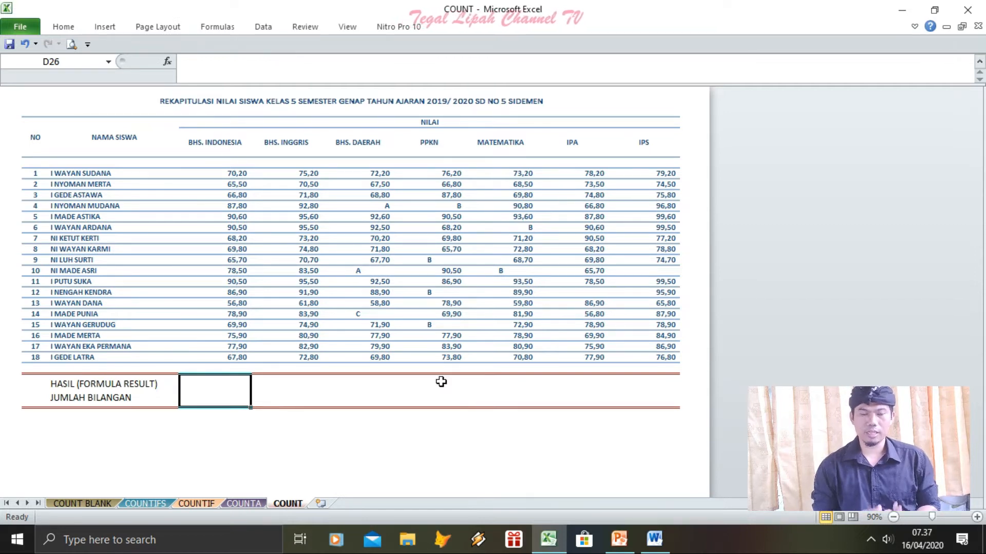
{"action": "left_click", "coordinate": [169, 62]}
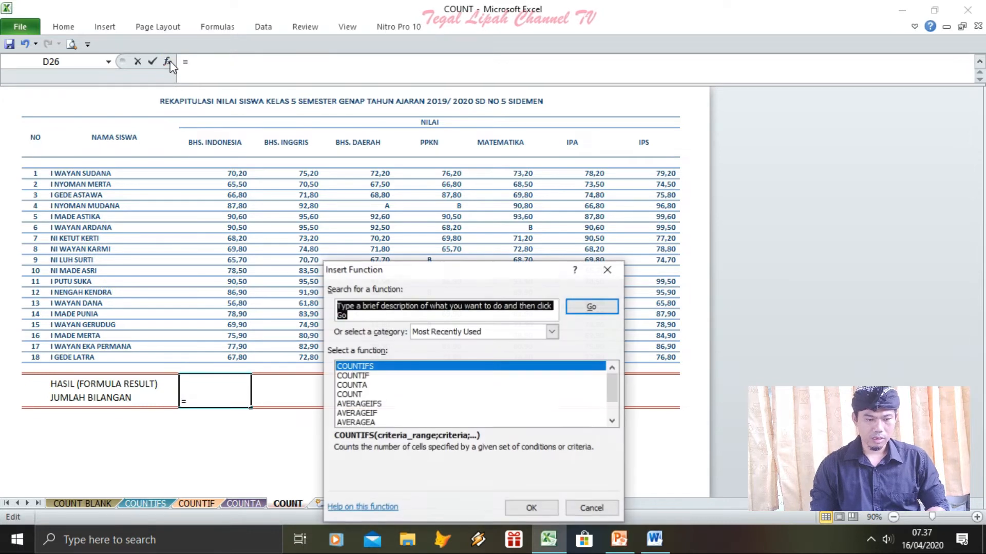
{"action": "left_click", "coordinate": [363, 376]}
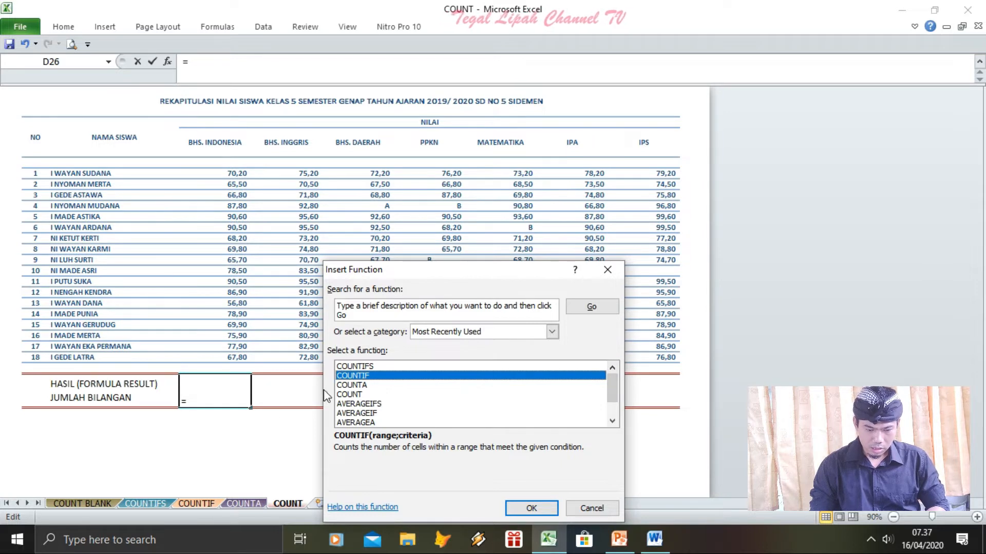
{"action": "left_click", "coordinate": [363, 394]}
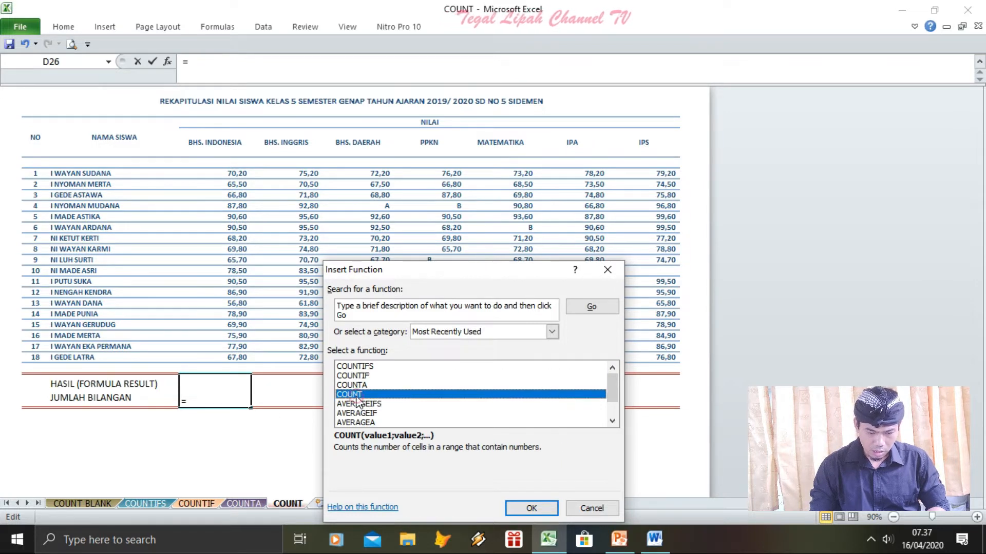
{"action": "left_click", "coordinate": [538, 515]}
{"action": "left_click_drag", "start_coordinate": [215, 173], "coordinate": [633, 357]}
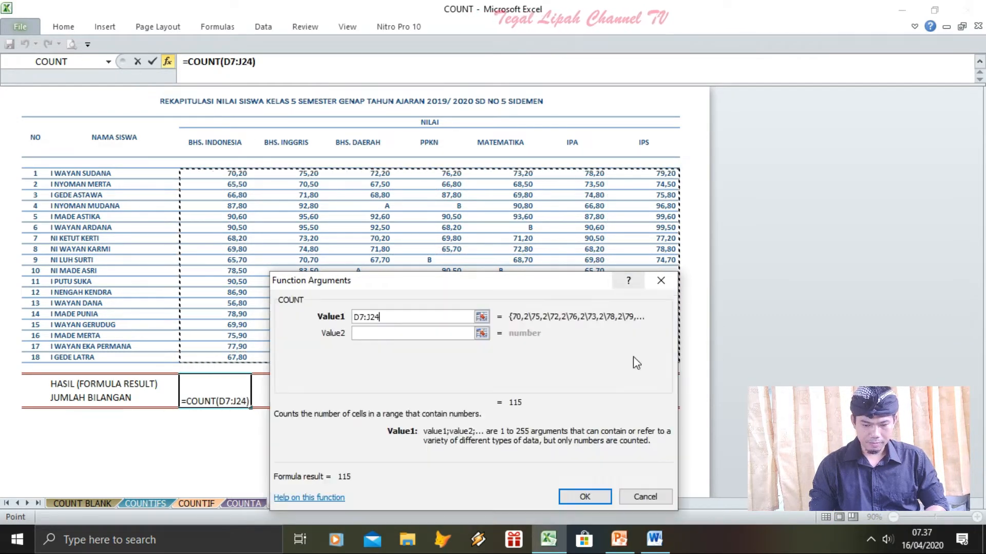
{"action": "left_click", "coordinate": [581, 498]}
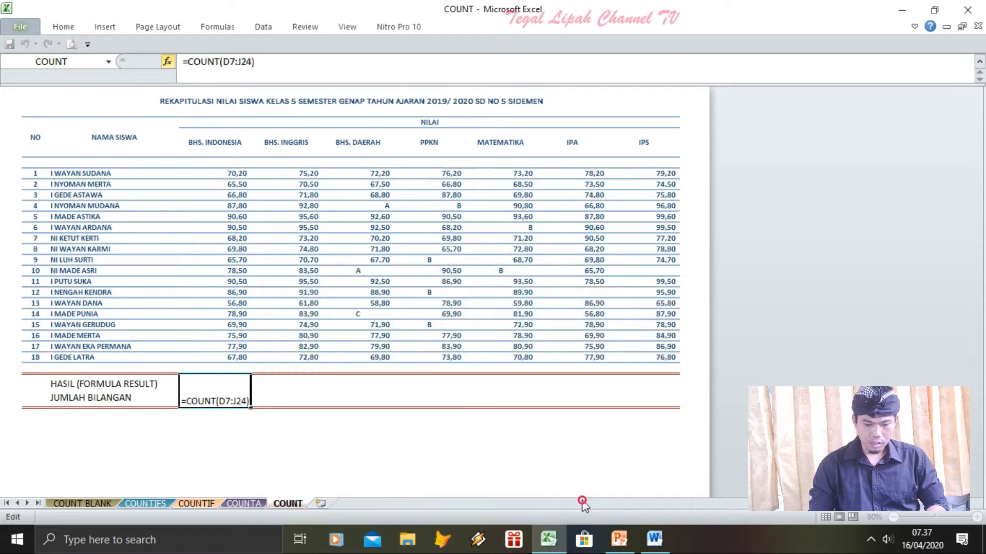
{"action": "left_click", "coordinate": [372, 465]}
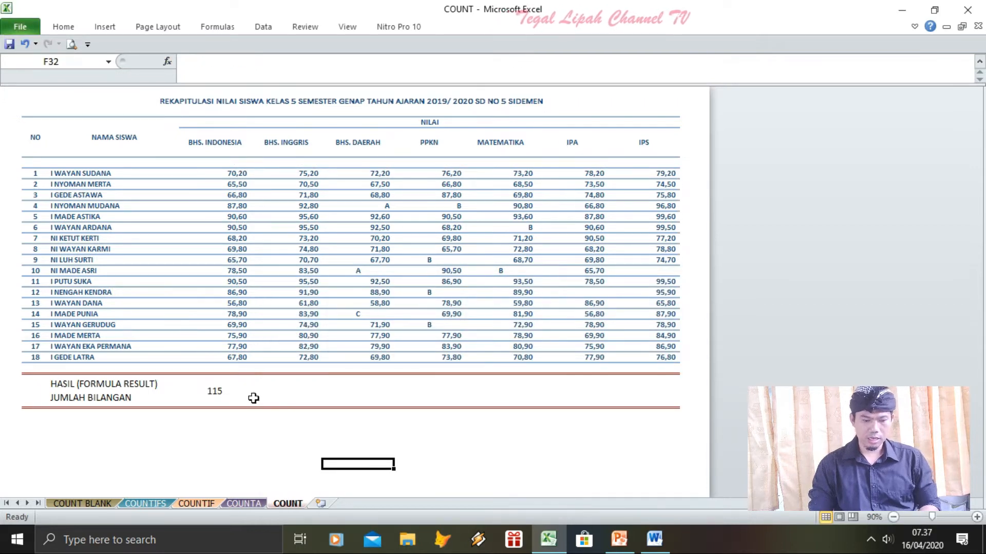
{"action": "left_click", "coordinate": [225, 396]}
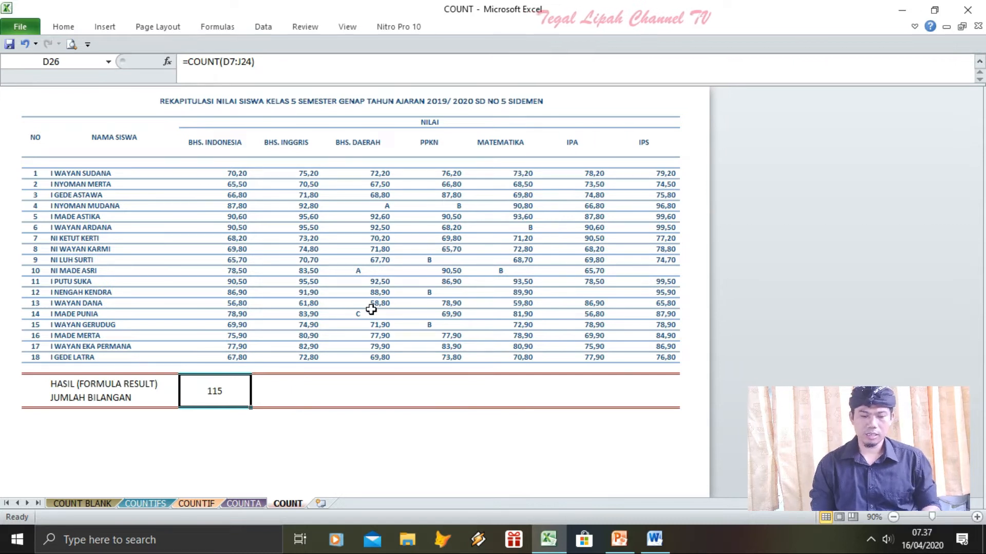
- Replace the B of student 9 in PPKN and of student 10 in Matematika with copies of the scores directly above
{"action": "left_click", "coordinate": [439, 251]}
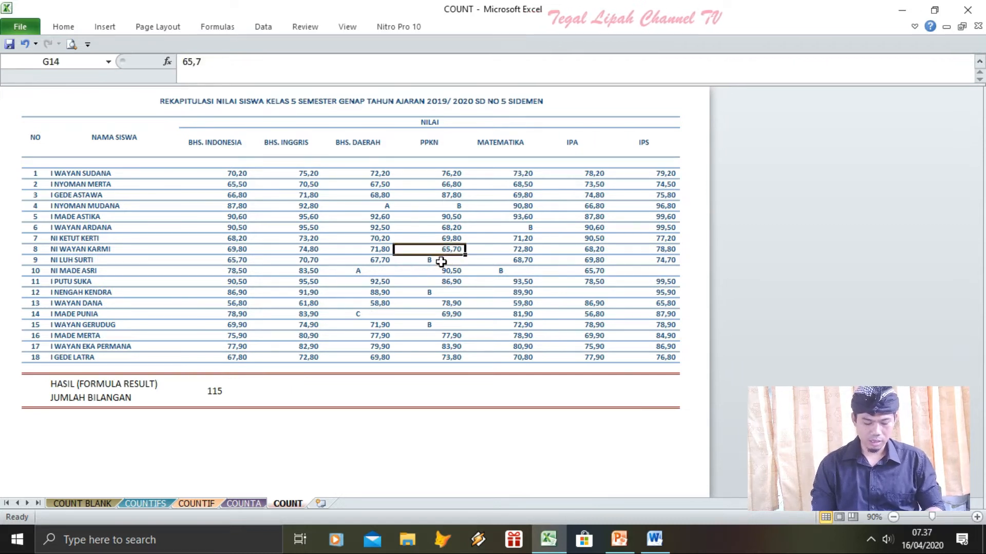
{"action": "key", "text": "ctrl+c"}
{"action": "left_click", "coordinate": [441, 262]}
{"action": "key", "text": "Return"}
{"action": "key", "text": "Right"}
{"action": "key", "text": "ctrl+c"}
{"action": "key", "text": "Down"}
{"action": "key", "text": "Return"}
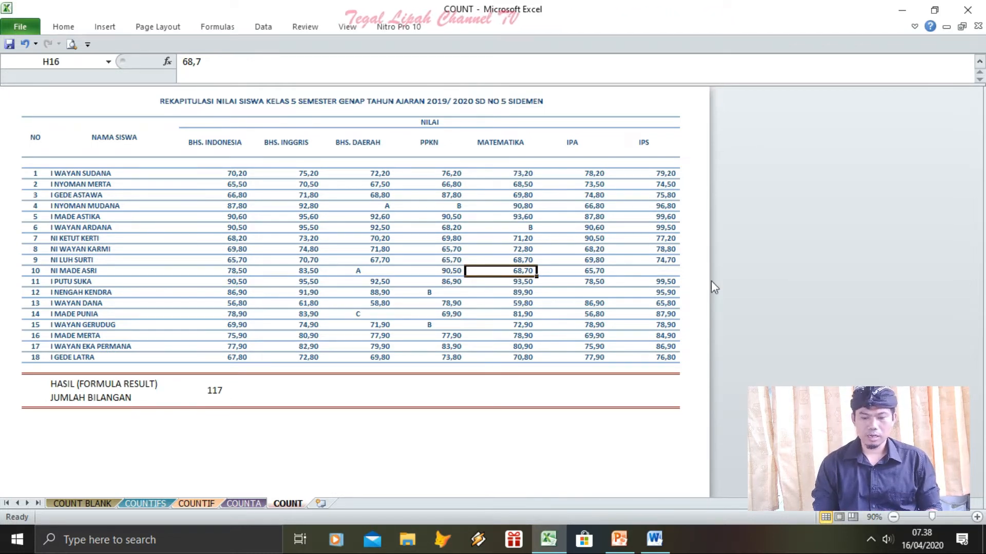
- Fill the empty IPS cell of student 10 with a copy of student 9's score
{"action": "left_click", "coordinate": [638, 272]}
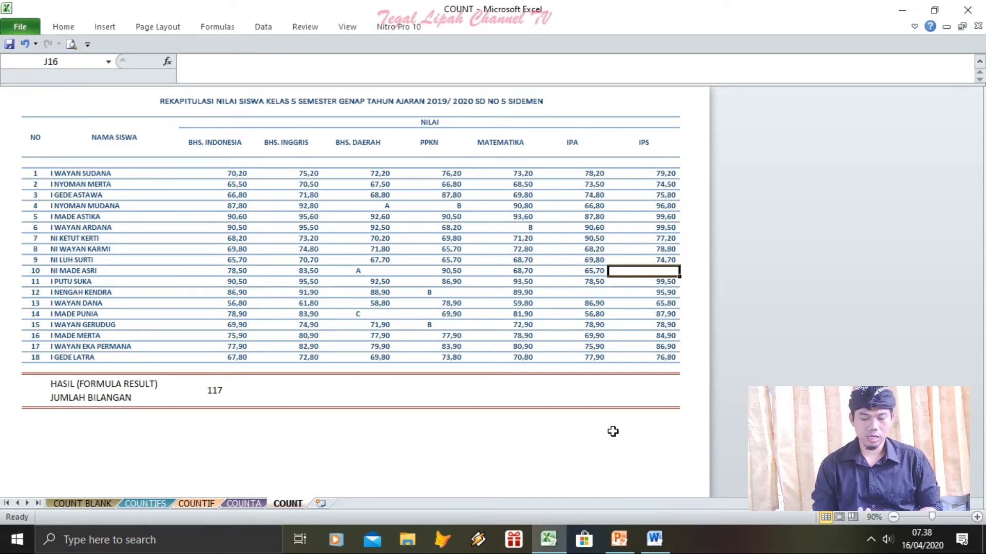
{"action": "key", "text": "Up"}
{"action": "key", "text": "ctrl+c"}
{"action": "key", "text": "Down"}
{"action": "key", "text": "Return"}
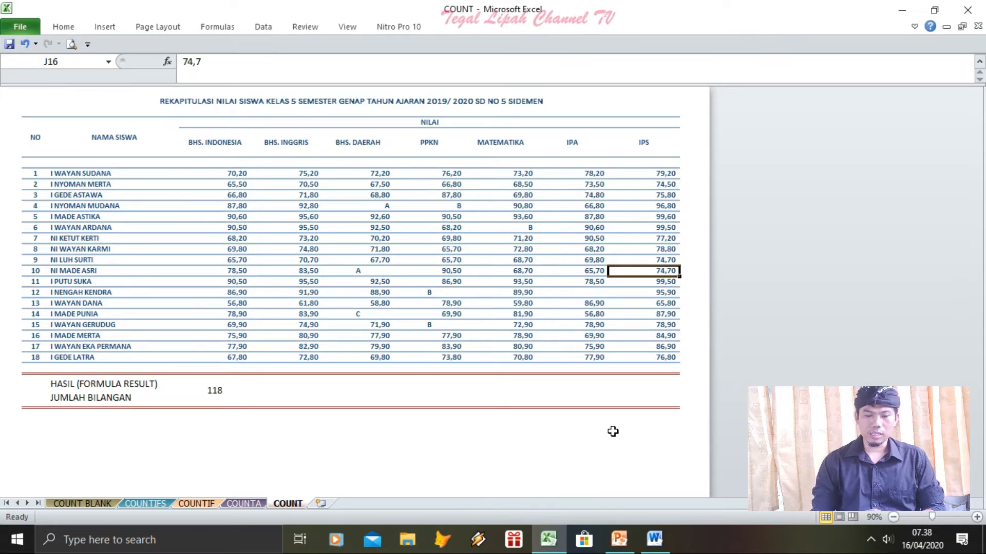
- Try a score of 0 in the empty IPA cell of student 12 and undo it, keeping the copied IPS score
{"action": "key", "text": "Left"}
{"action": "key", "text": "Down"}
{"action": "key", "text": "Down"}
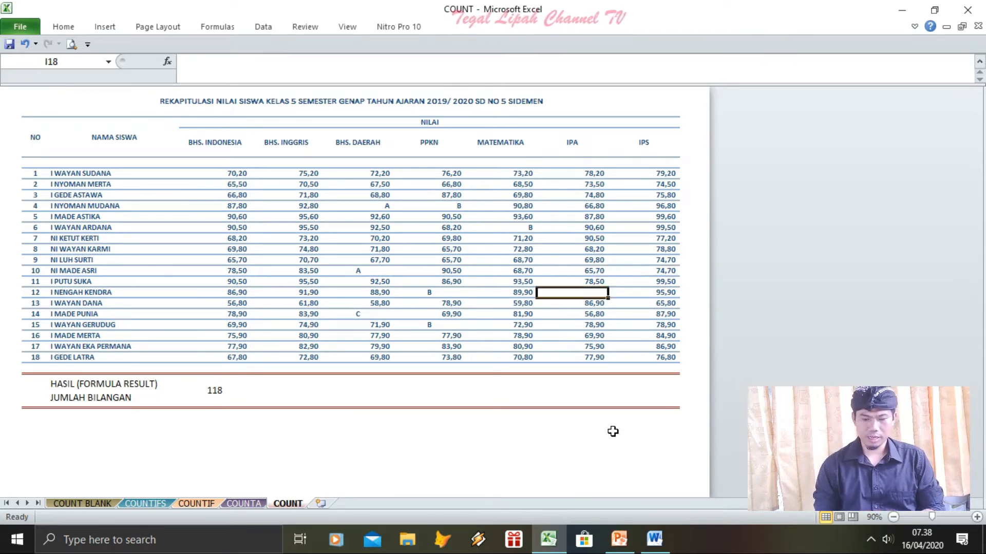
{"action": "type", "text": "0"}
{"action": "key", "text": "Return"}
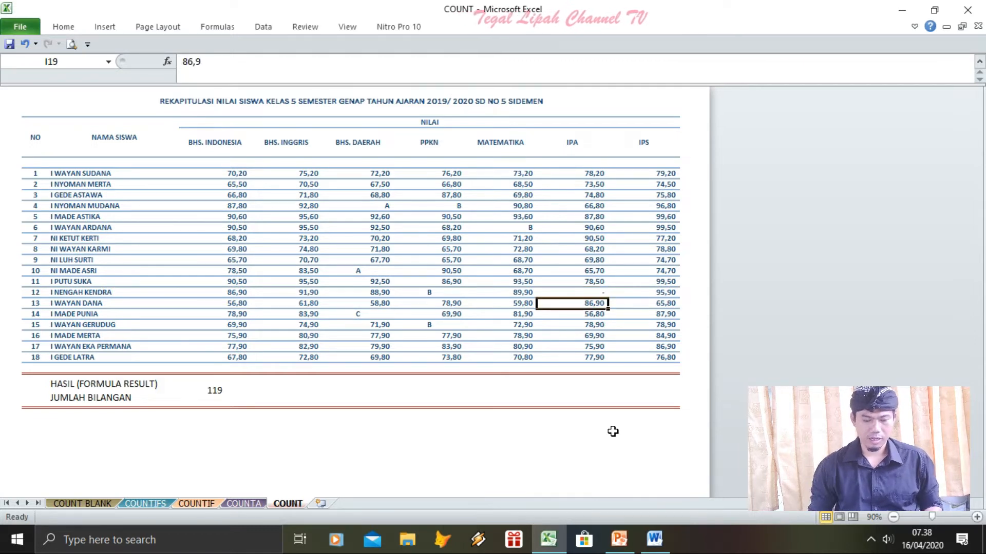
{"action": "key", "text": "ctrl+z"}
{"action": "key", "text": "ctrl+z"}
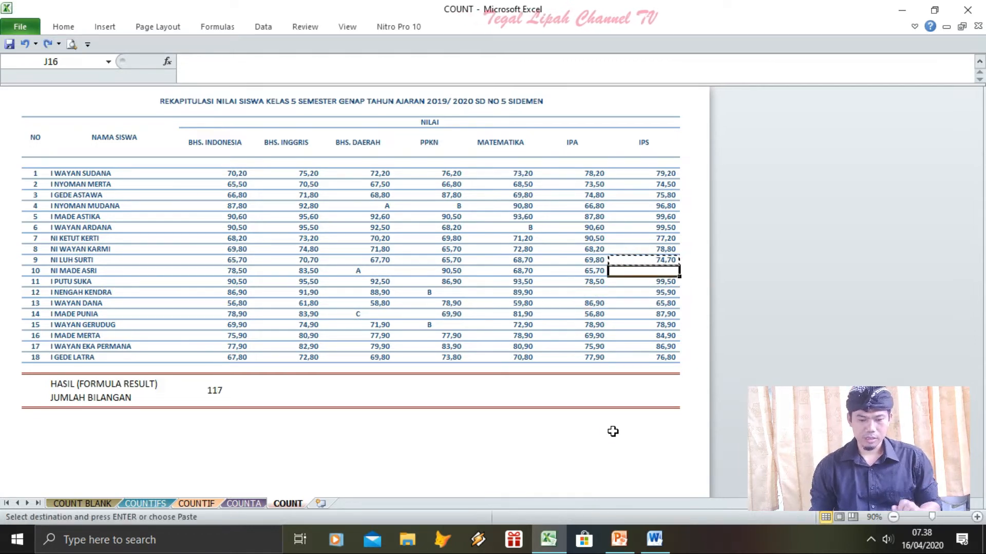
{"action": "key", "text": "ctrl+y"}
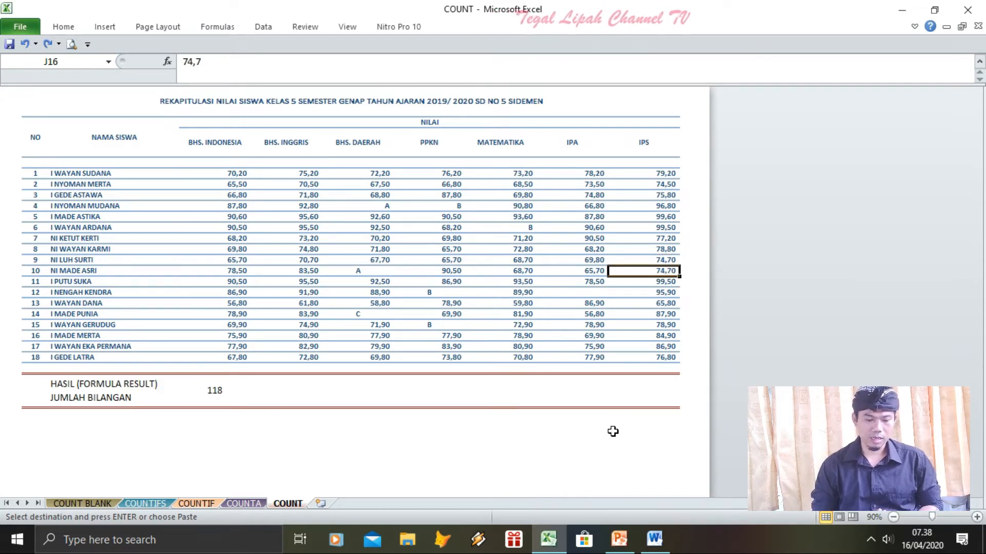
{"action": "key", "text": "Escape"}
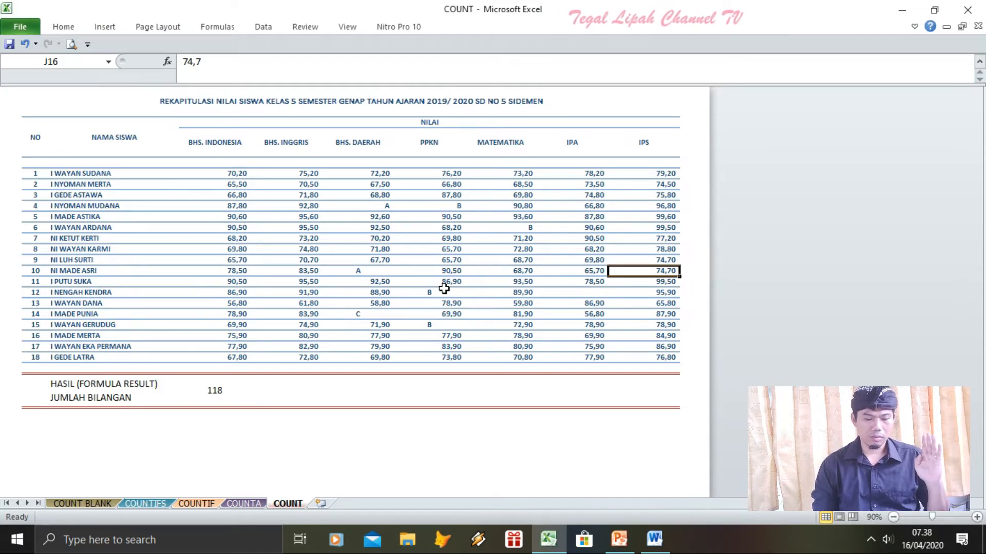
- On the COUNTA sheet, enter the label "HASIL (FORMULA RESULT) JUMLAH BILANGAN" in cell C26
{"action": "left_click", "coordinate": [243, 505]}
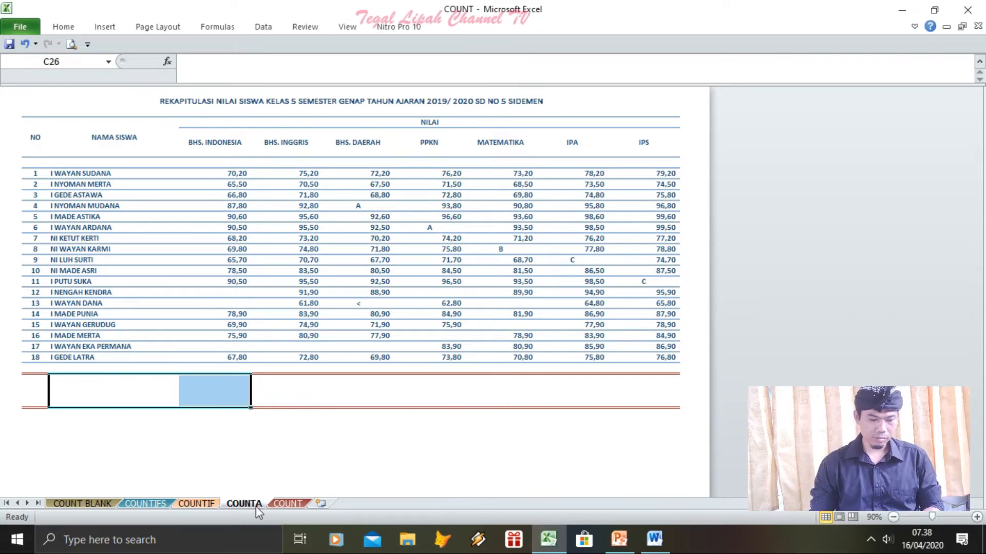
{"action": "left_click", "coordinate": [341, 463]}
{"action": "left_click", "coordinate": [242, 508]}
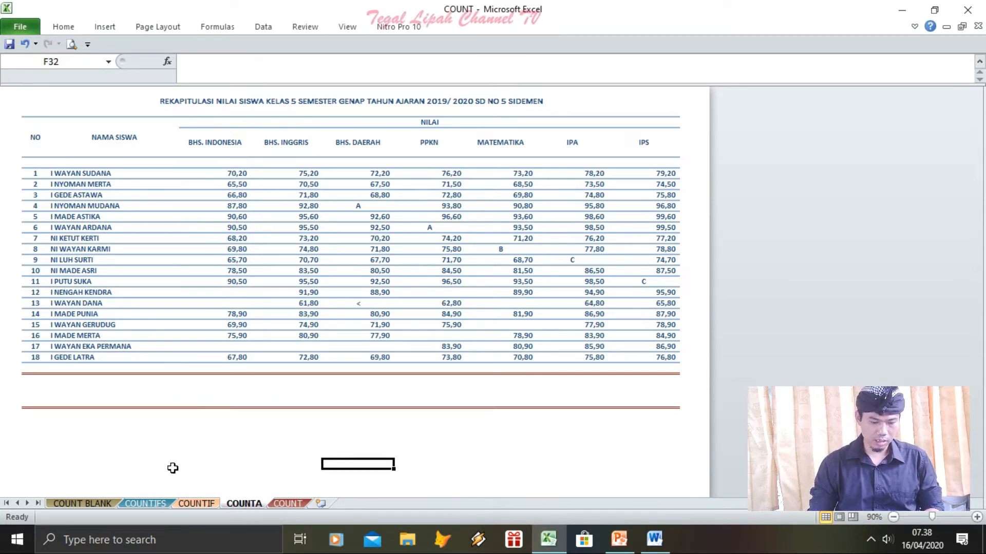
{"action": "left_click", "coordinate": [108, 406]}
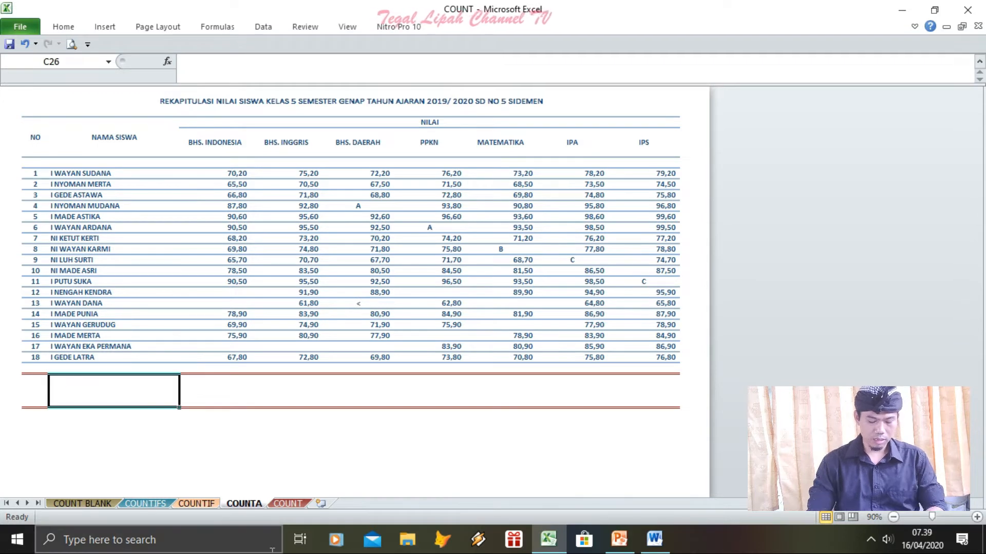
{"action": "type", "text": "HAI"}
{"action": "key", "text": "BackSpace"}
{"action": "type", "text": "SIL"}
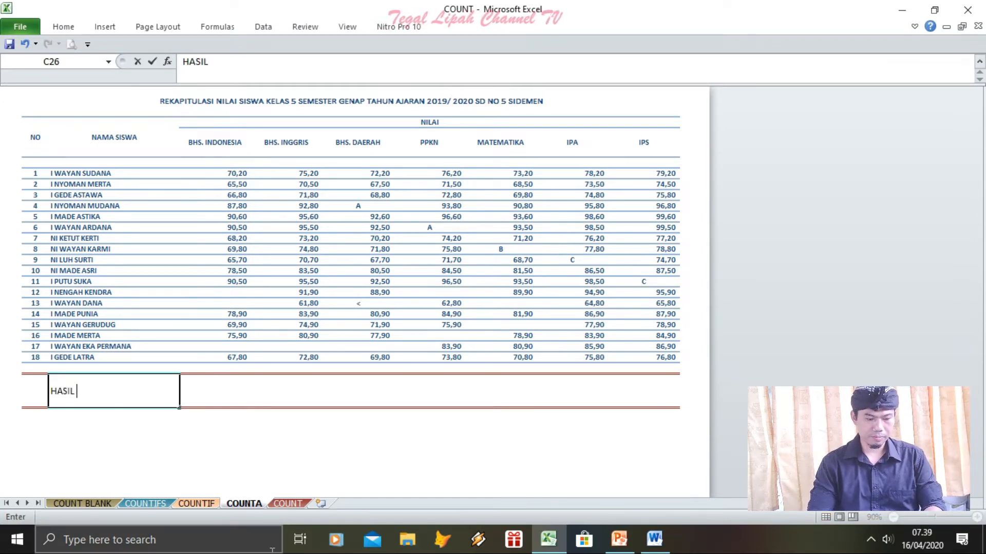
{"action": "type", "text": " (FOR"}
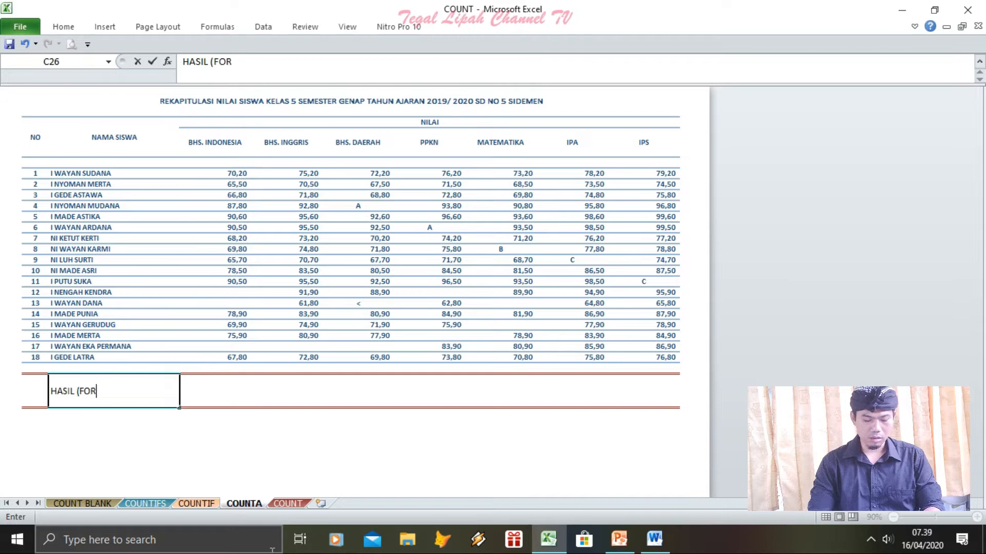
{"action": "type", "text": "MULA RESULT"}
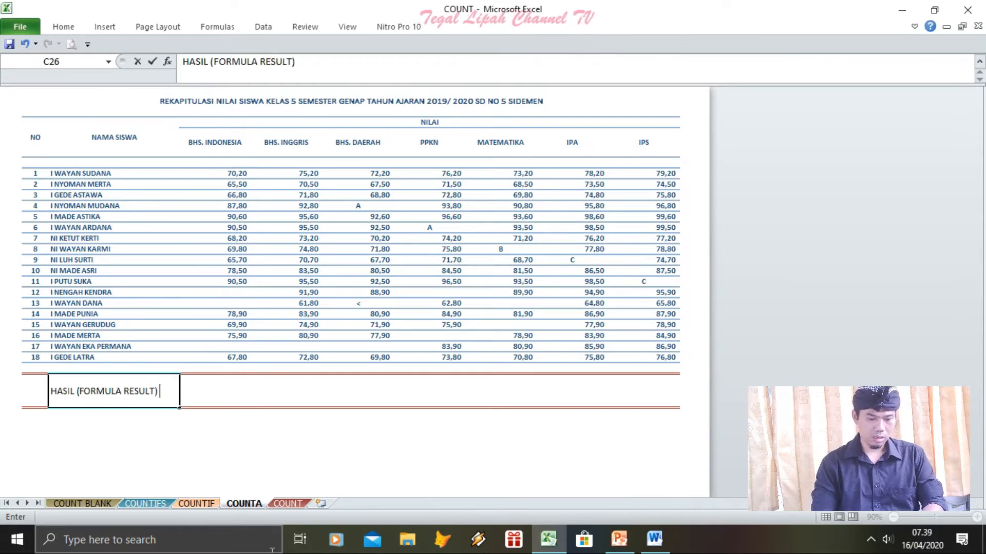
{"action": "type", "text": ") JUM"}
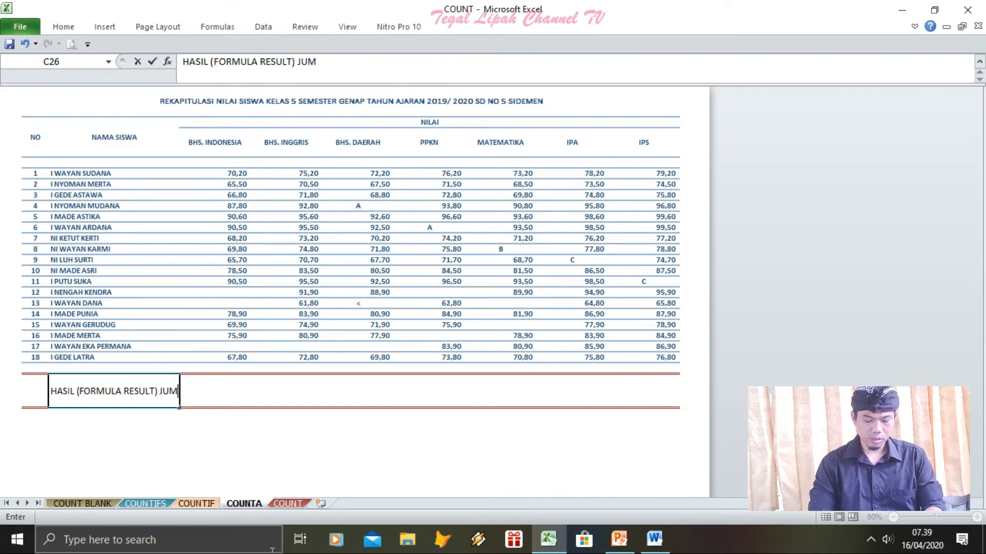
{"action": "type", "text": "LAH BILANGAN"}
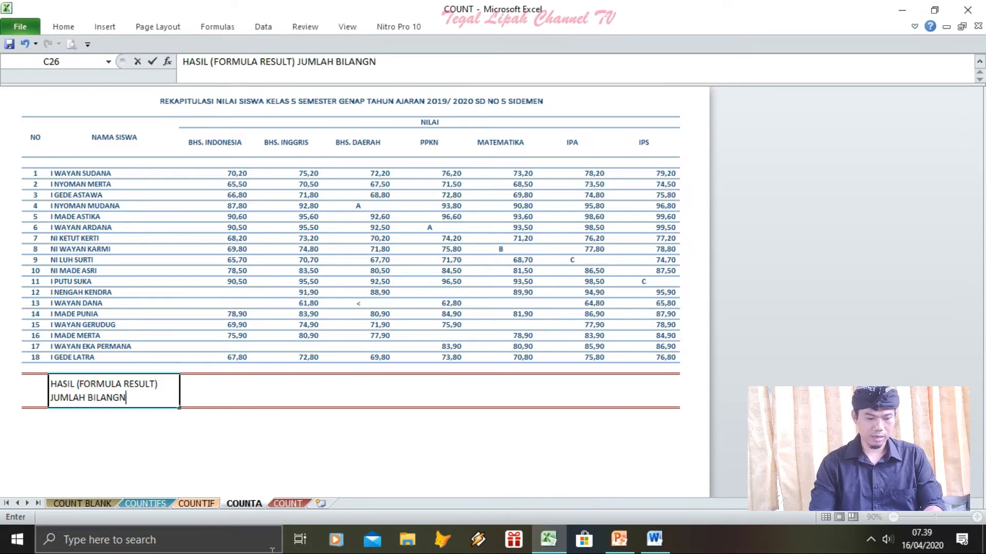
{"action": "key", "text": "Return"}
- Insert a COUNTA function in cell D26 with D7:D24 as Value1 and E7:E24 as Value2
{"action": "key", "text": "Up"}
{"action": "key", "text": "Right"}
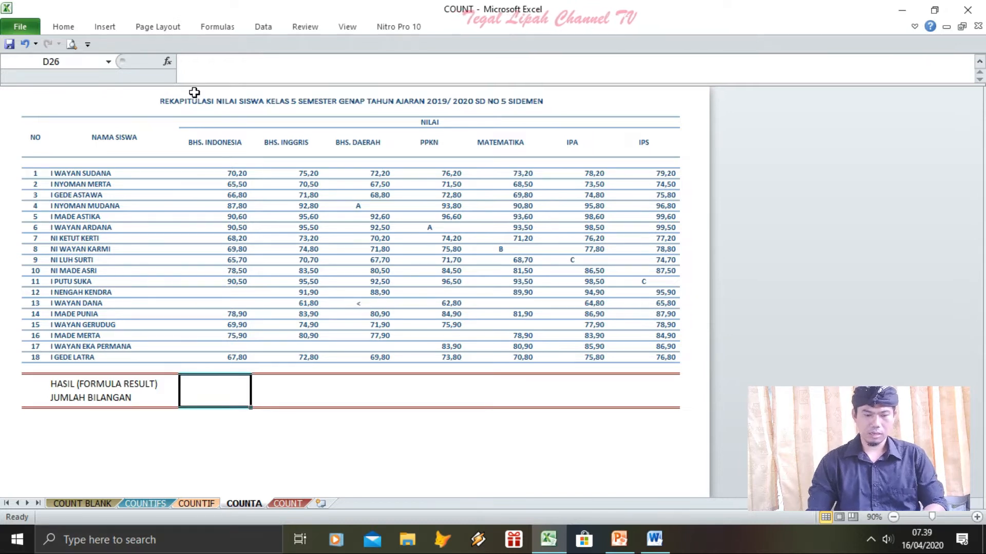
{"action": "left_click", "coordinate": [168, 61]}
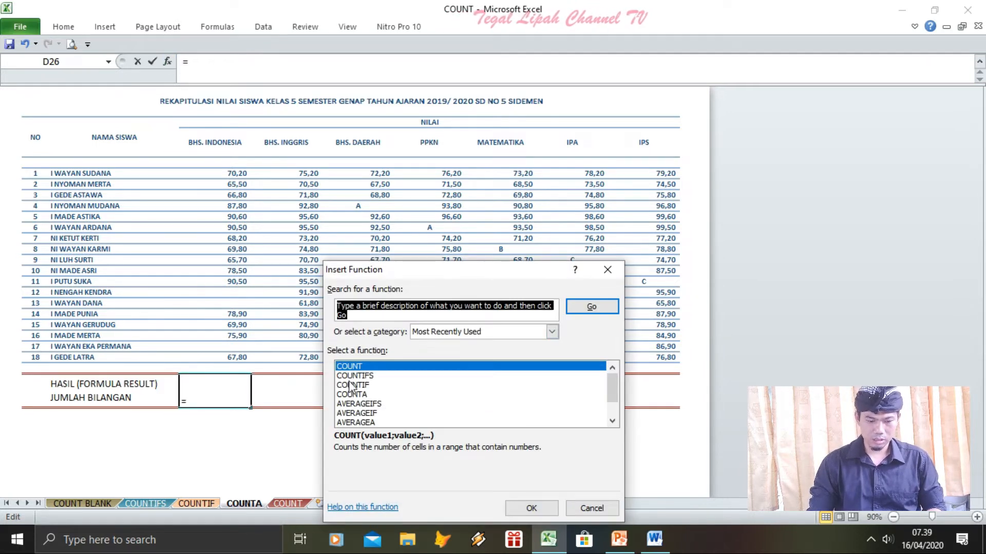
{"action": "left_click", "coordinate": [452, 395]}
{"action": "left_click", "coordinate": [532, 508]}
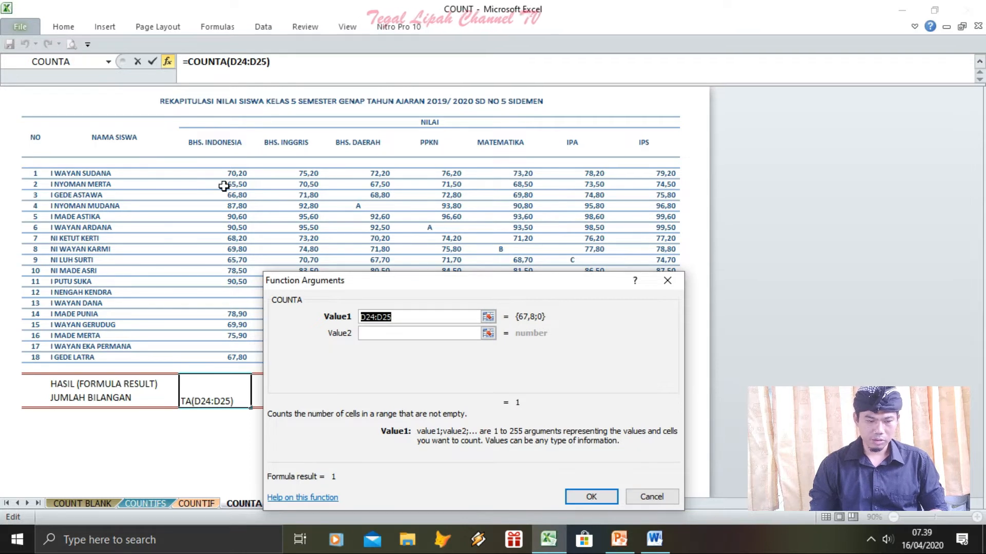
{"action": "left_click_drag", "start_coordinate": [226, 175], "coordinate": [221, 361]}
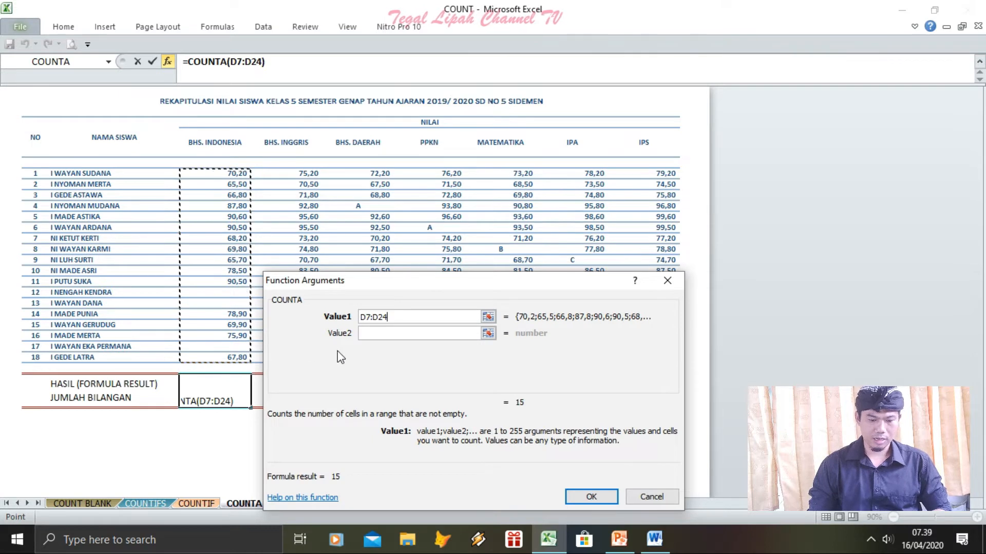
{"action": "left_click", "coordinate": [380, 334]}
{"action": "left_click", "coordinate": [291, 175]}
{"action": "left_click_drag", "start_coordinate": [290, 174], "coordinate": [303, 362]}
- Add the ranges F7:F24, G7:G24 and H7:H24 to the COUNTA function as Value3, Value4 and Value5
{"action": "left_click", "coordinate": [388, 350]}
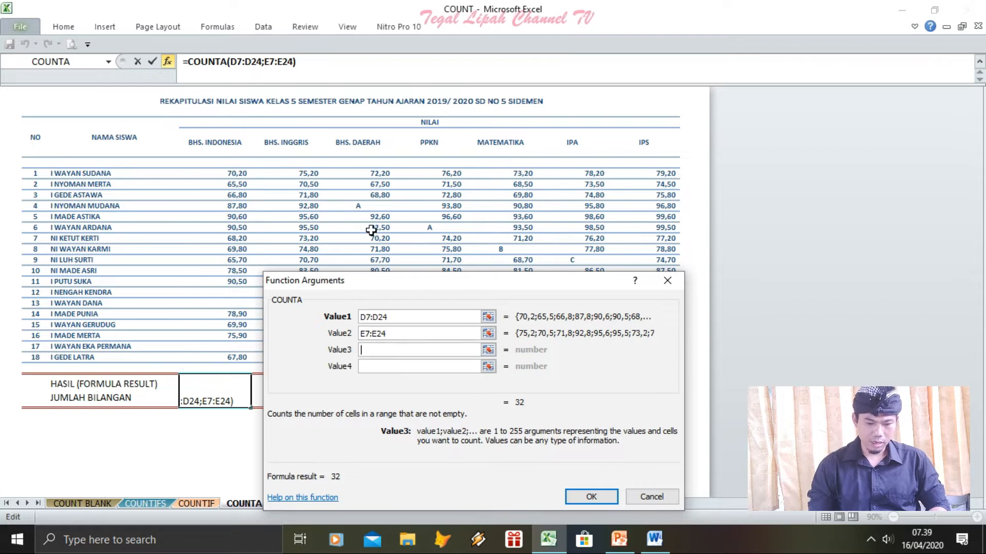
{"action": "left_click_drag", "start_coordinate": [357, 177], "coordinate": [358, 358]}
{"action": "left_click", "coordinate": [377, 364]}
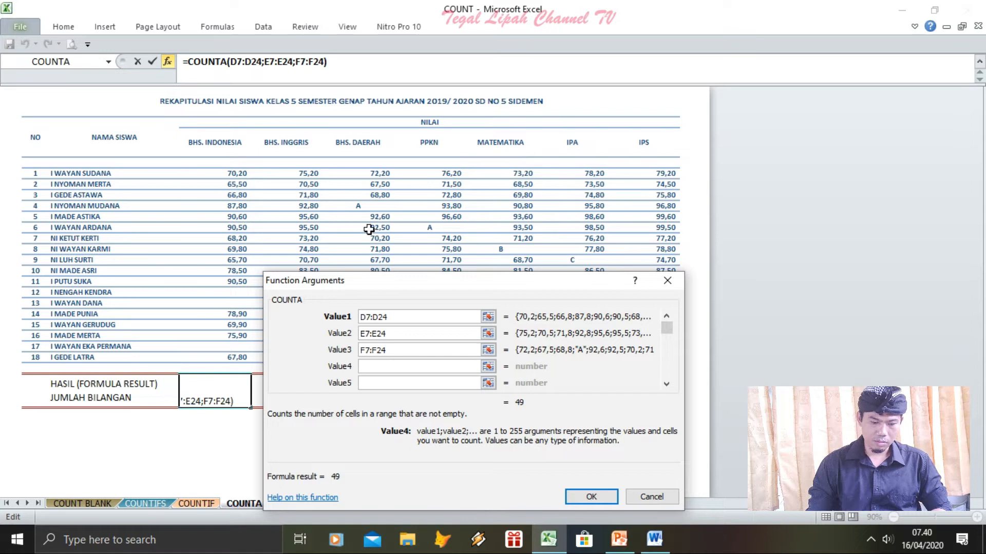
{"action": "left_click_drag", "start_coordinate": [449, 169], "coordinate": [450, 357]}
{"action": "left_click", "coordinate": [384, 383]}
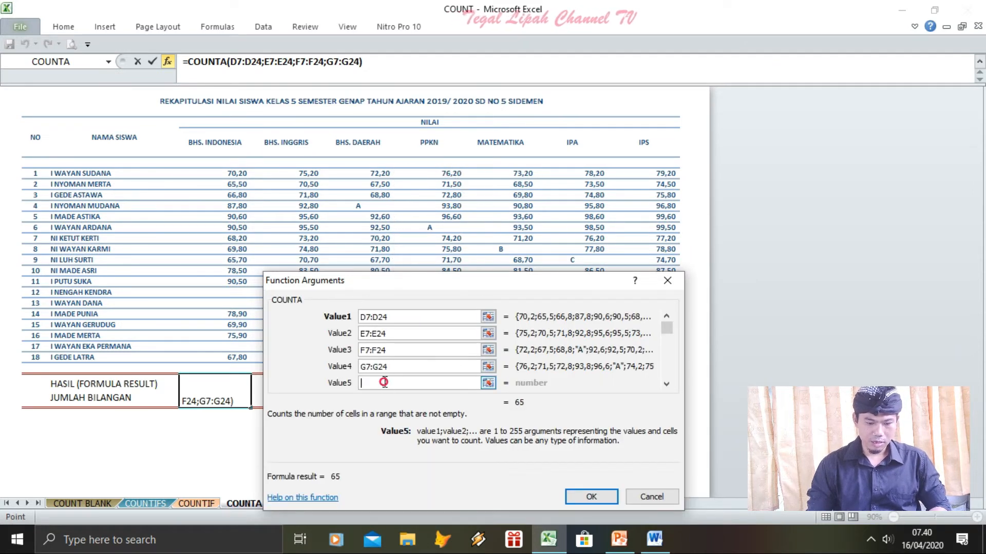
{"action": "left_click_drag", "start_coordinate": [501, 169], "coordinate": [495, 355]}
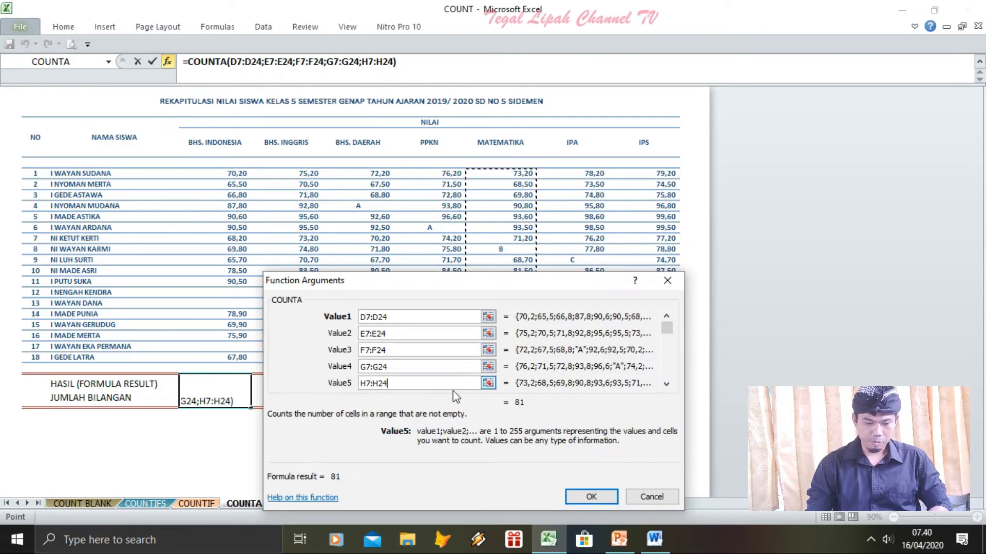
- Add I7:I24 as Value6 and J7:J24 as Value7, complete the COUNTA function and review its result in D26
{"action": "left_click", "coordinate": [666, 384]}
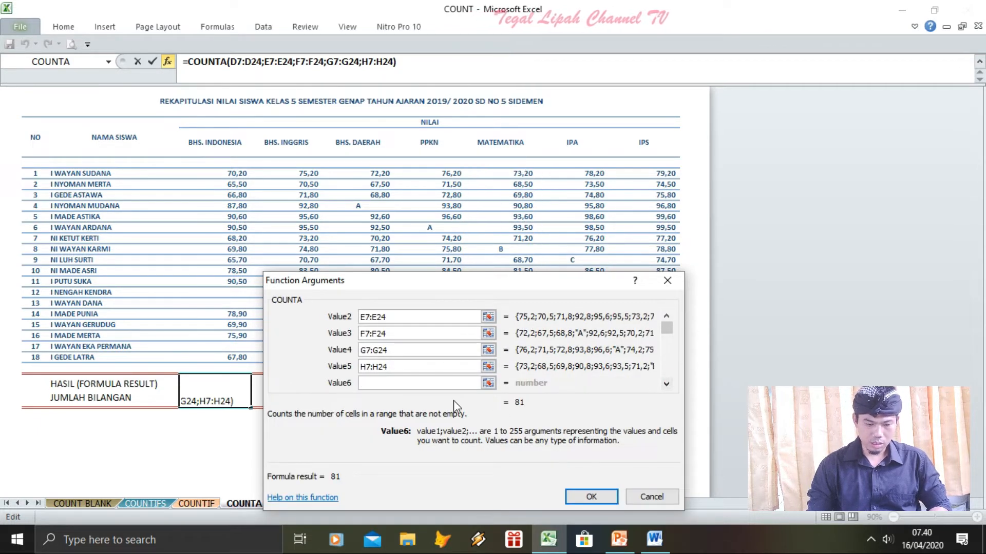
{"action": "left_click_drag", "start_coordinate": [596, 172], "coordinate": [571, 359]}
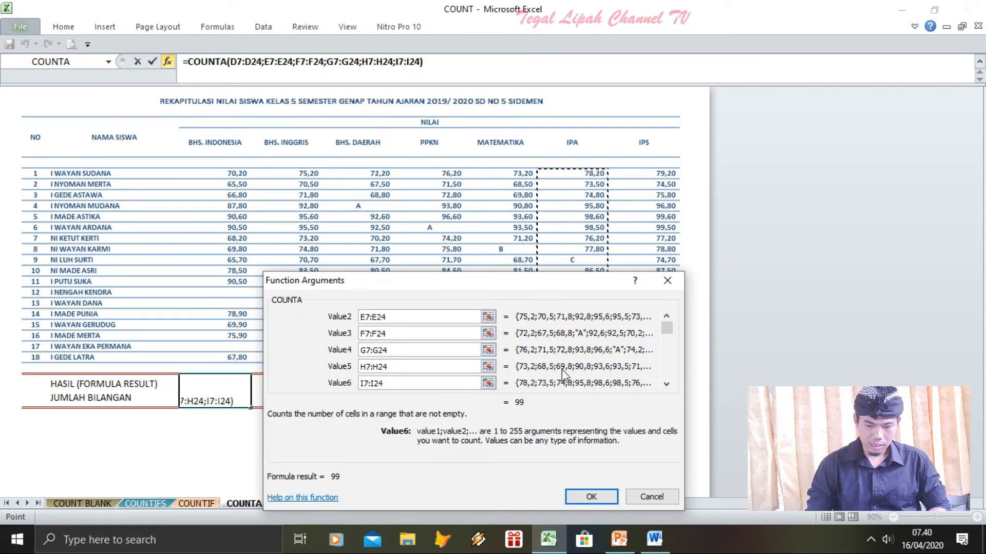
{"action": "left_click", "coordinate": [666, 384]}
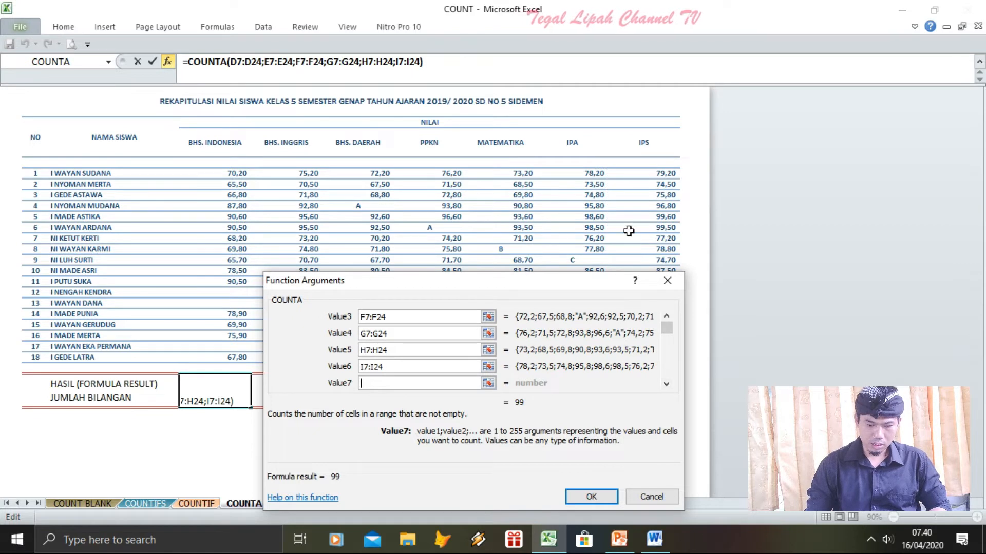
{"action": "left_click_drag", "start_coordinate": [645, 173], "coordinate": [662, 360]}
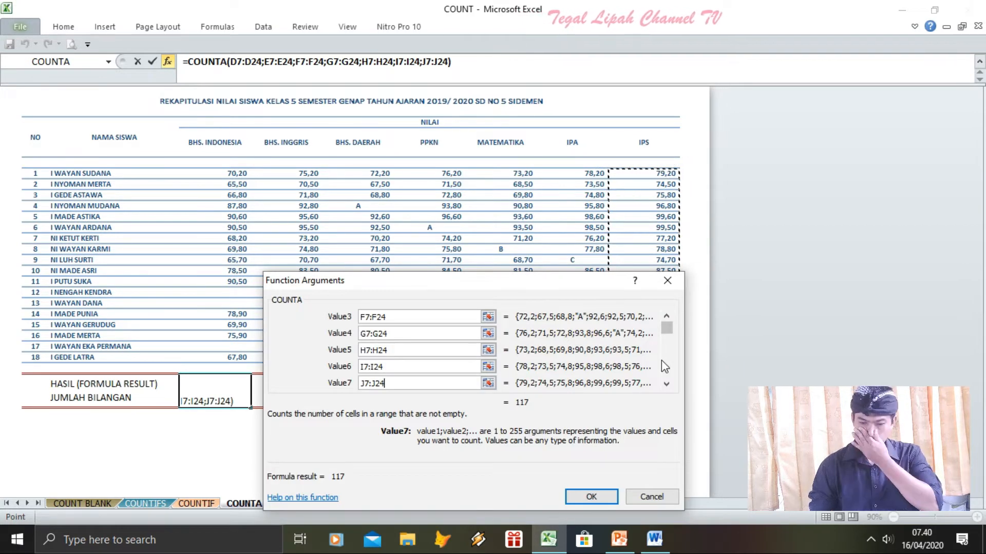
{"action": "left_click", "coordinate": [589, 496]}
{"action": "left_click", "coordinate": [301, 396]}
{"action": "left_click", "coordinate": [220, 396]}
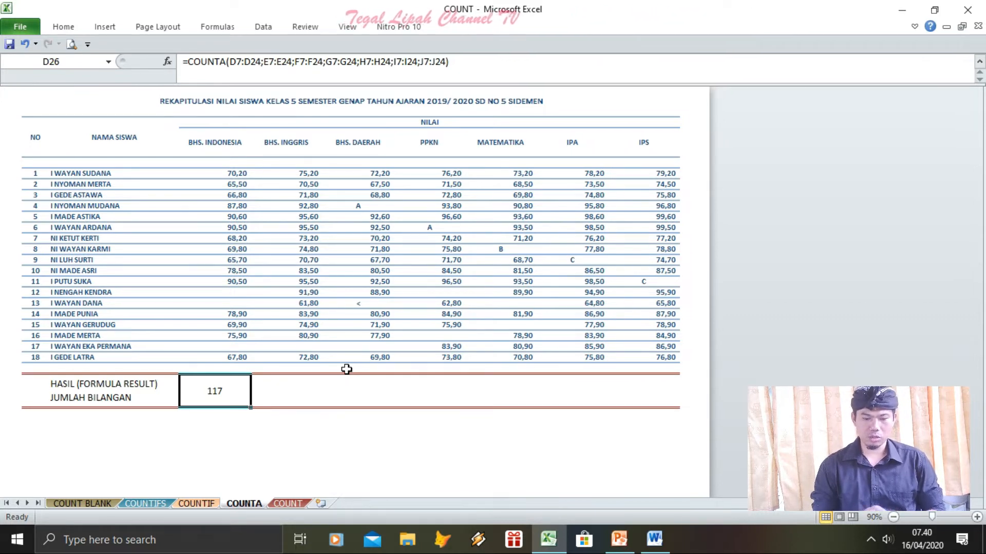
- Clear the < symbol in the Bhs. Daerah cell of student 13 and enter U there instead
{"action": "left_click", "coordinate": [359, 313]}
{"action": "left_click", "coordinate": [360, 303]}
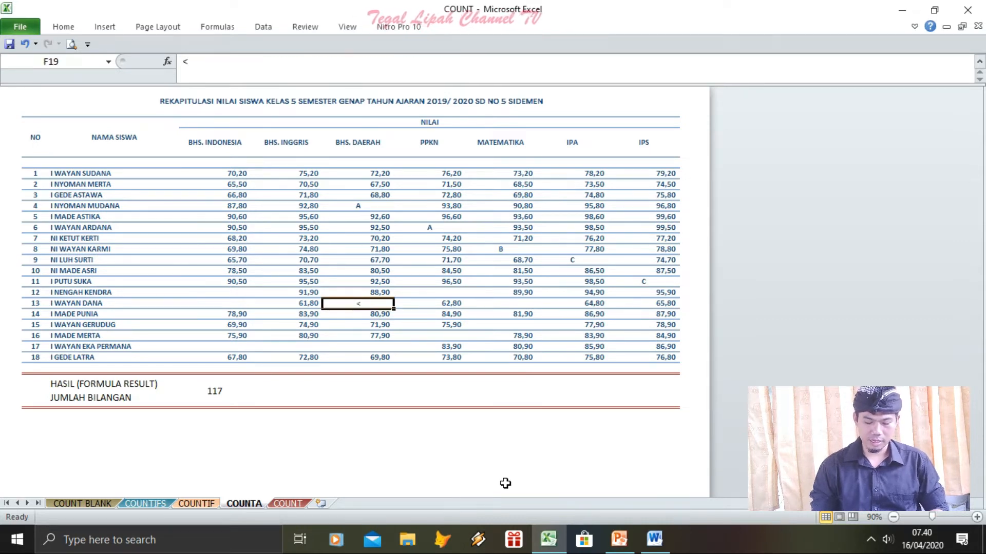
{"action": "key", "text": "Down"}
{"action": "key", "text": "Up"}
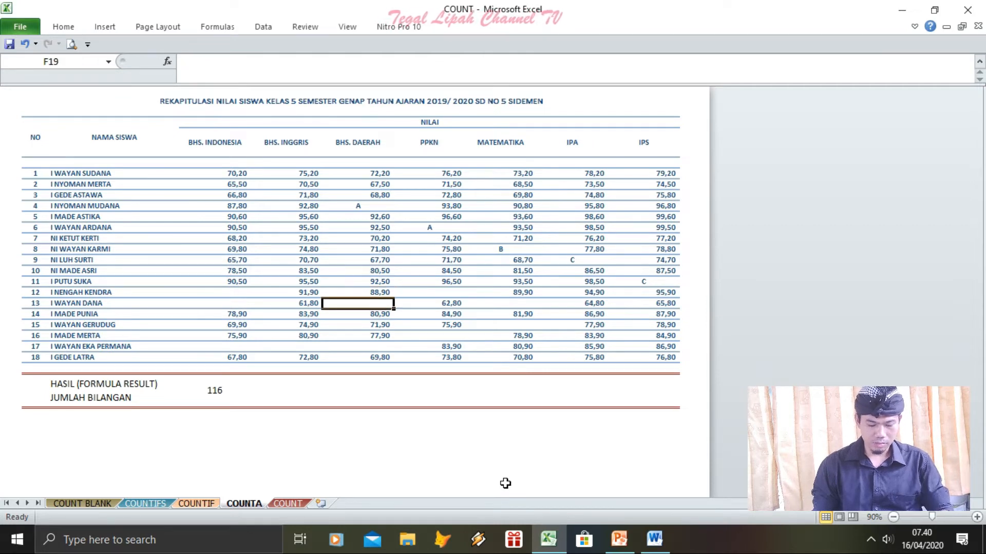
{"action": "type", "text": "U"}
{"action": "key", "text": "Return"}
{"action": "key", "text": "Up"}
- Clear the Bhs. Inggris score of student 13, enter 0 in its place, and check the COUNTA result cell
{"action": "key", "text": "Left"}
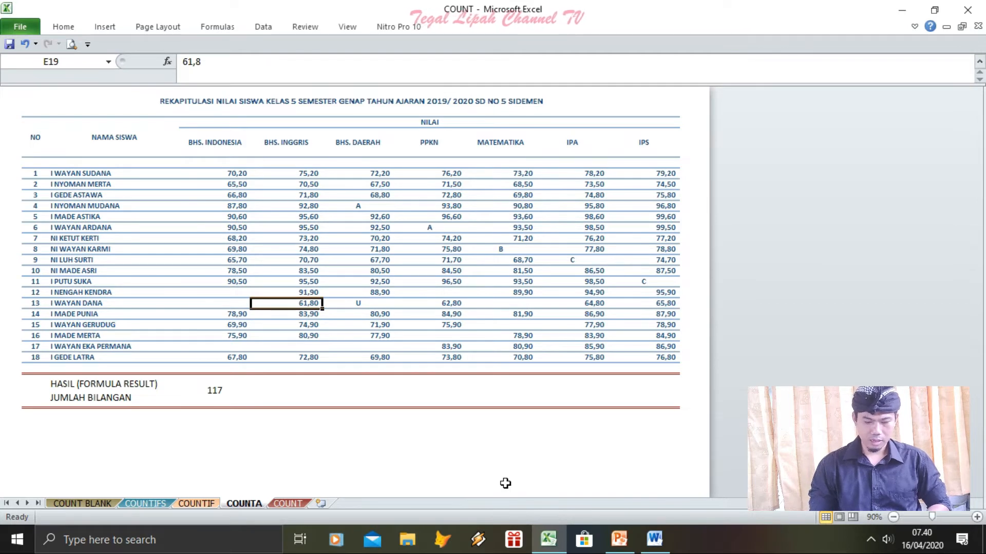
{"action": "key", "text": "Delete"}
{"action": "key", "text": "Down"}
{"action": "key", "text": "Up"}
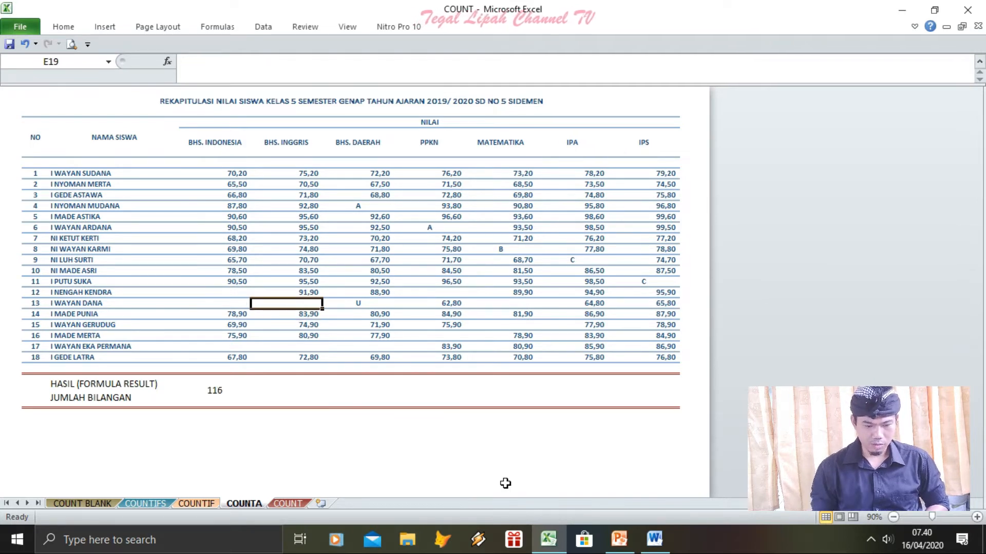
{"action": "type", "text": "0"}
{"action": "key", "text": "Return"}
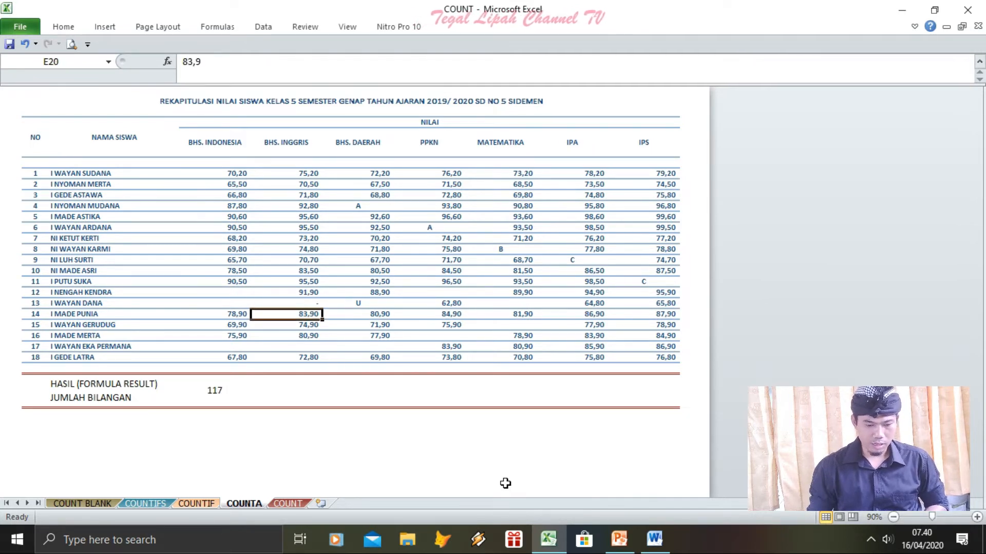
{"action": "left_click", "coordinate": [205, 392]}
- Replace the Bhs. Daerah score of student 8 with B and select student 11's score in the same column
{"action": "left_click", "coordinate": [368, 253]}
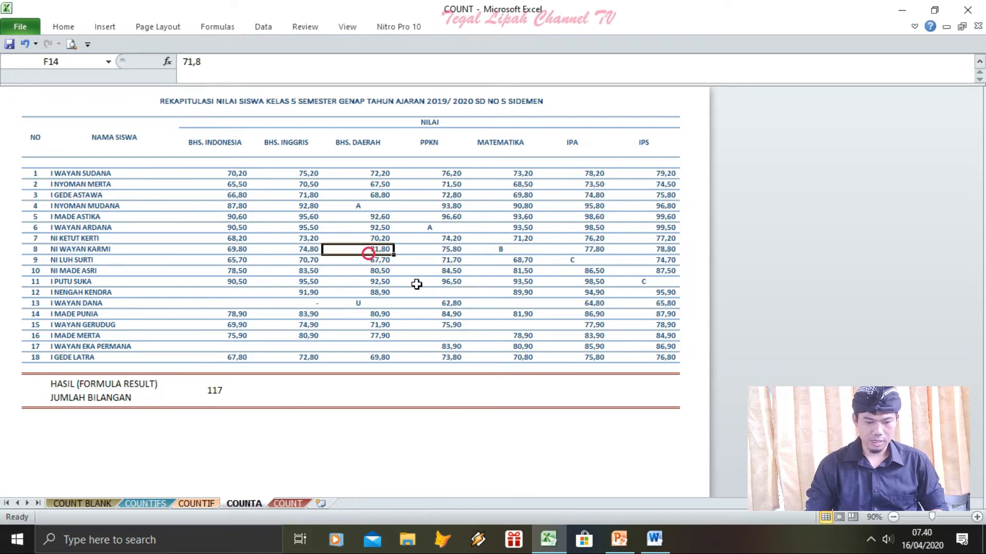
{"action": "type", "text": "B"}
{"action": "key", "text": "Return"}
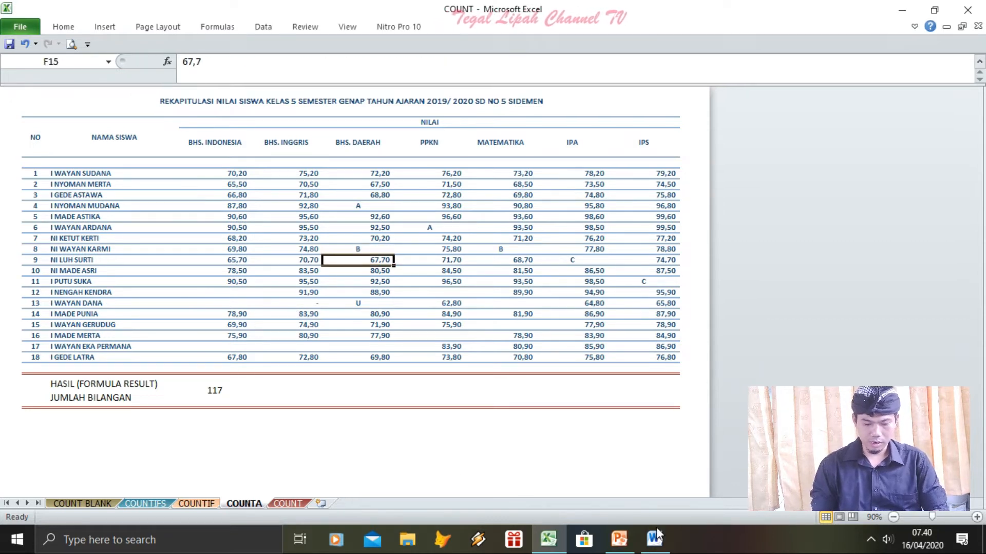
{"action": "key", "text": "Down"}
{"action": "key", "text": "Down"}
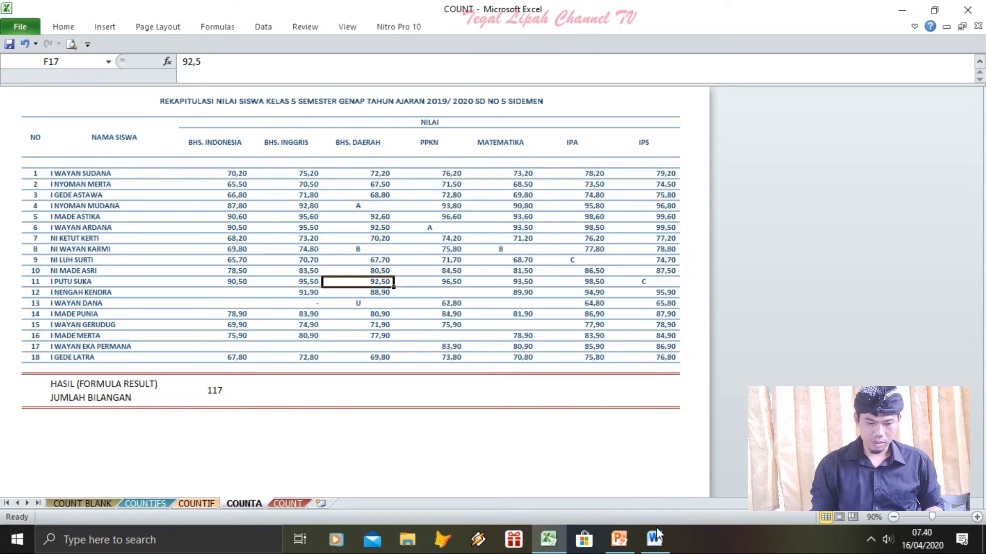
{"action": "key", "text": "alt"}
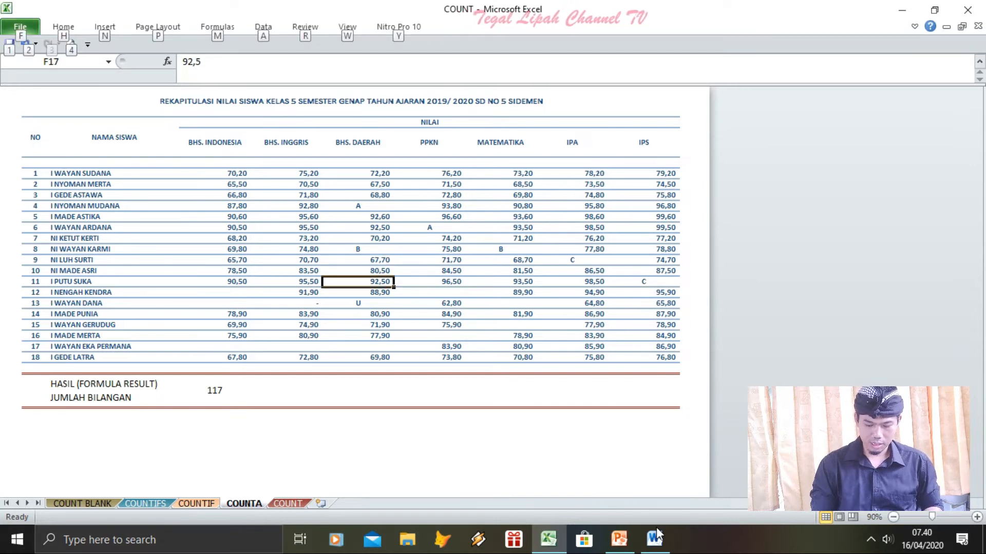
{"action": "key", "text": "f"}
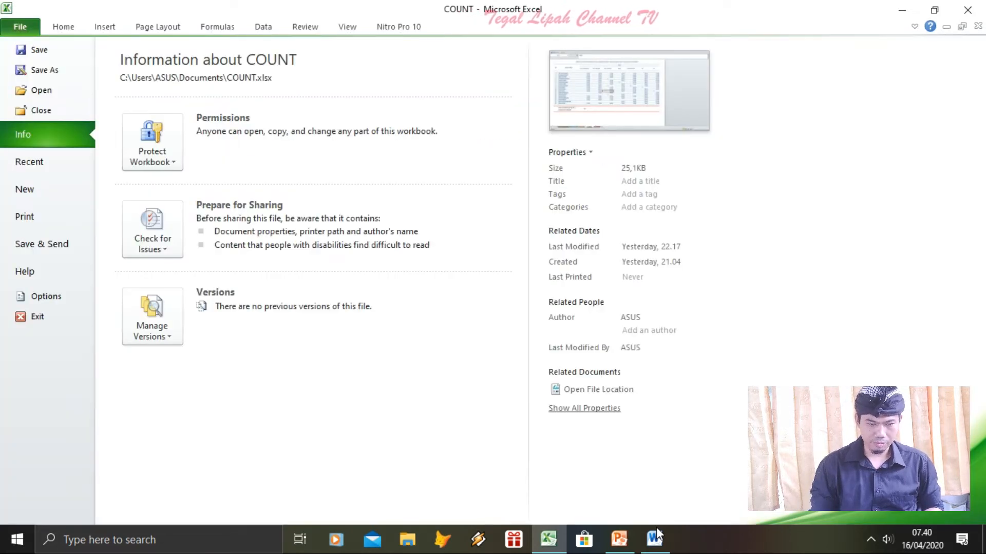
{"action": "left_click", "coordinate": [549, 540]}
{"action": "left_click", "coordinate": [550, 541]}
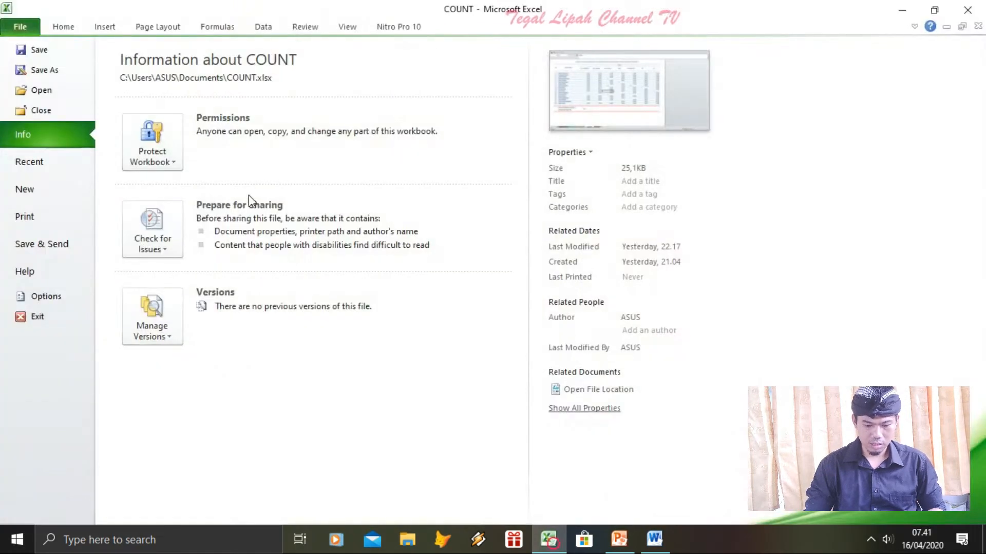
{"action": "left_click", "coordinate": [64, 27]}
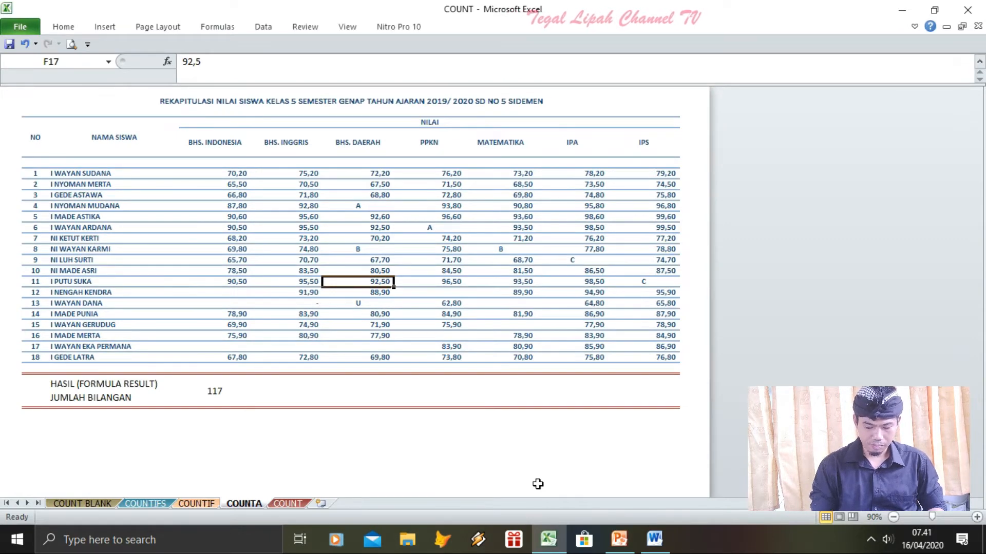
- Replace the Bhs. Daerah score of student 11 with < and clear the score of student 12 below it
{"action": "type", "text": "<"}
{"action": "key", "text": "Return"}
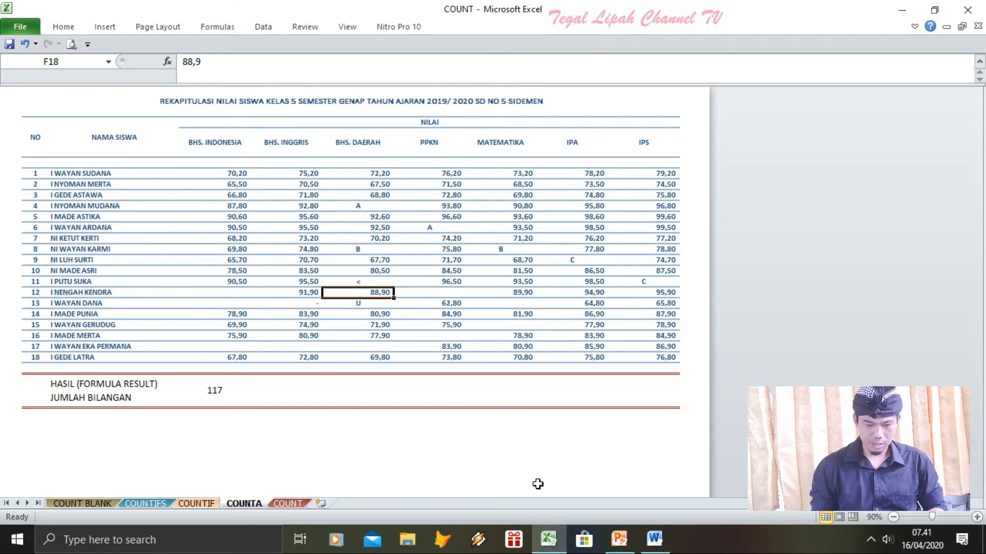
{"action": "key", "text": "Delete"}
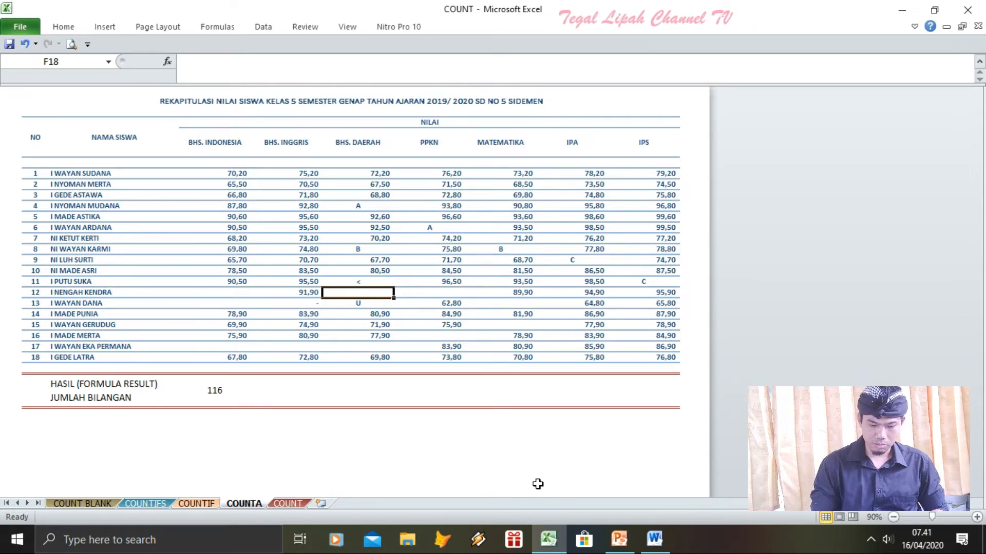
- Enter > as the Bhs. Daerah score of student 12
{"action": "type", "text": ">"}
{"action": "key", "text": "Return"}
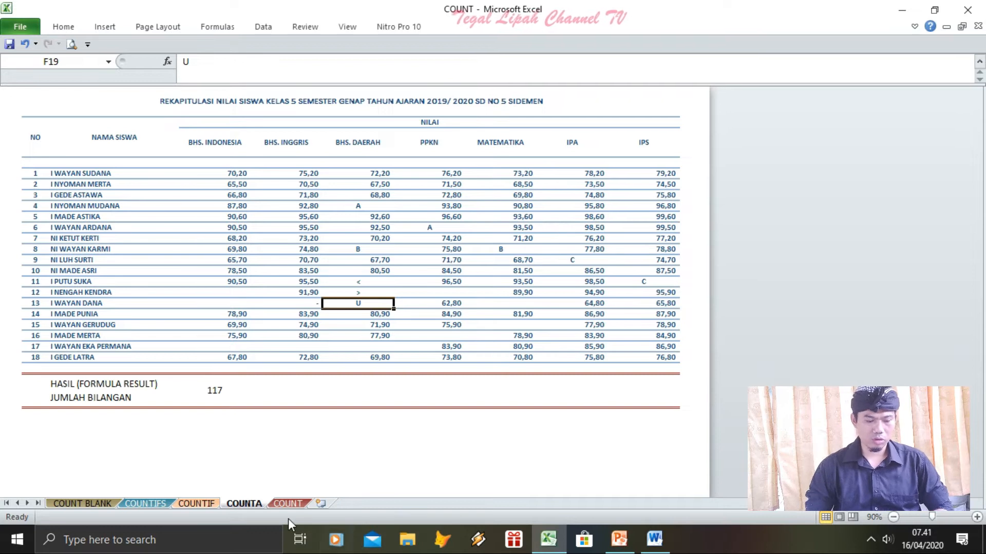
- On the COUNTIF sheet, start a label in C26 below the student names with the text HASIL (FORMULA RESULT) JUMLAH BILANGAN
{"action": "left_click", "coordinate": [191, 503]}
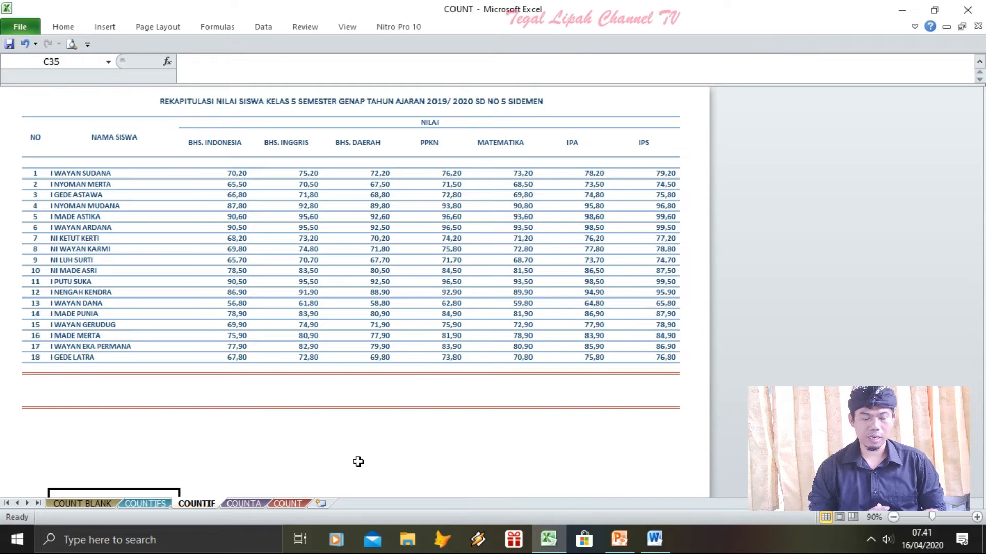
{"action": "left_click", "coordinate": [75, 387]}
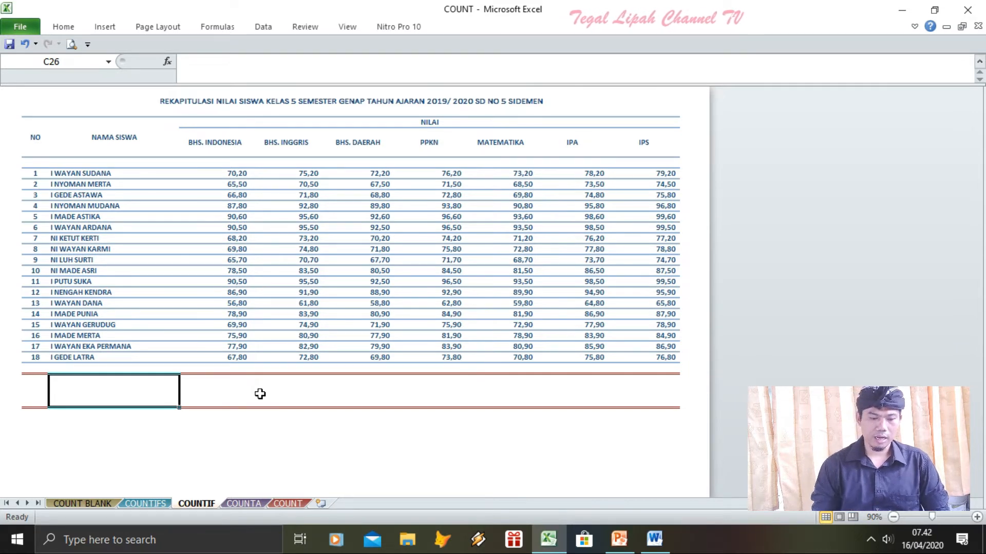
{"action": "type", "text": "HD"}
{"action": "key", "text": "BackSpace"}
{"action": "type", "text": "AD"}
{"action": "type", "text": "L"}
{"action": "key", "text": "BackSpace"}
{"action": "key", "text": "BackSpace"}
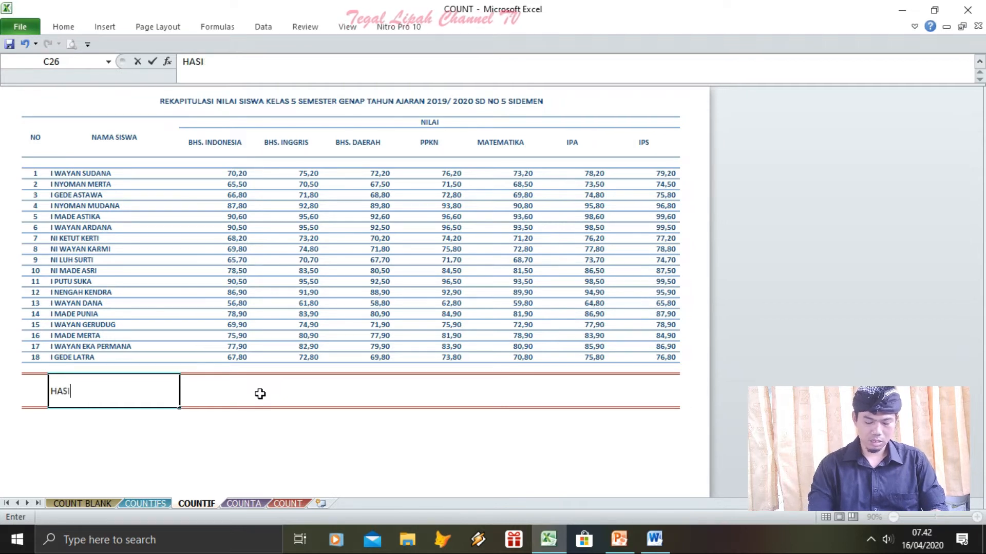
{"action": "type", "text": "IL (FORU"}
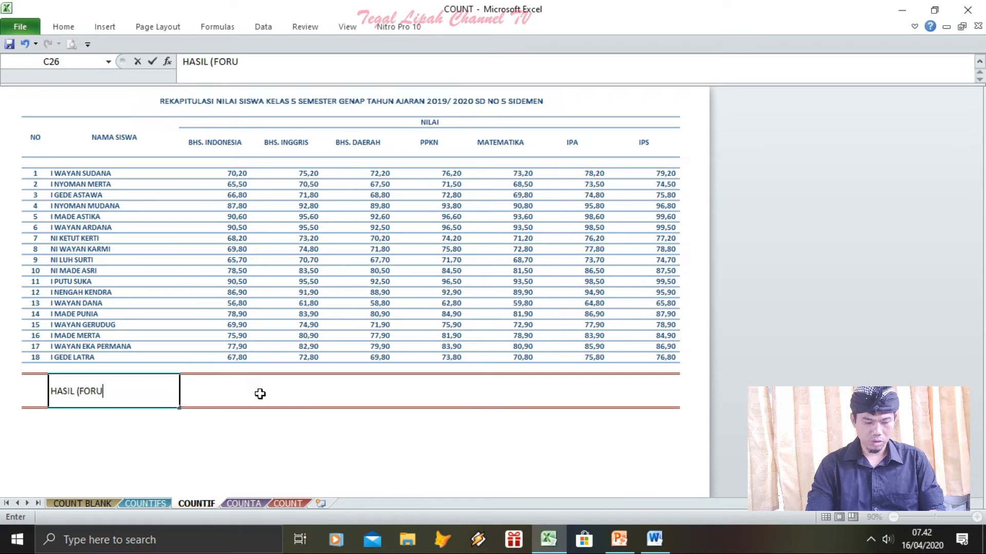
{"action": "key", "text": "BackSpace"}
{"action": "type", "text": "MULA RE"}
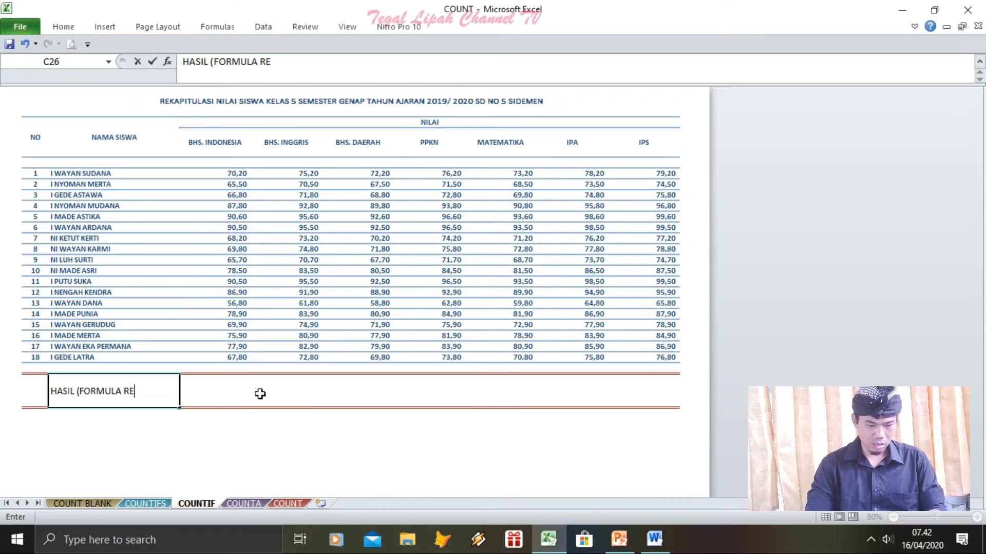
{"action": "type", "text": "SULT) JUMLAH BILANGAN"}
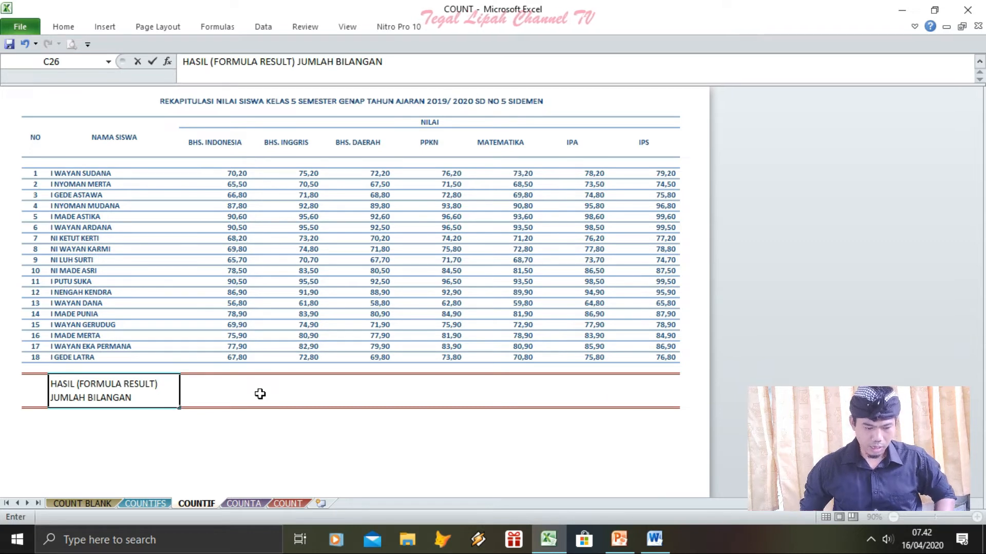
- Complete the label in C26 by adding ANGKA >80 after BILANGAN
{"action": "type", "text": "DENGA"}
{"action": "key", "text": "BackSpace"}
{"action": "key", "text": "BackSpace"}
{"action": "key", "text": "BackSpace"}
{"action": "key", "text": "BackSpace"}
{"action": "key", "text": "BackSpace"}
{"action": "type", "text": "ANGKA "}
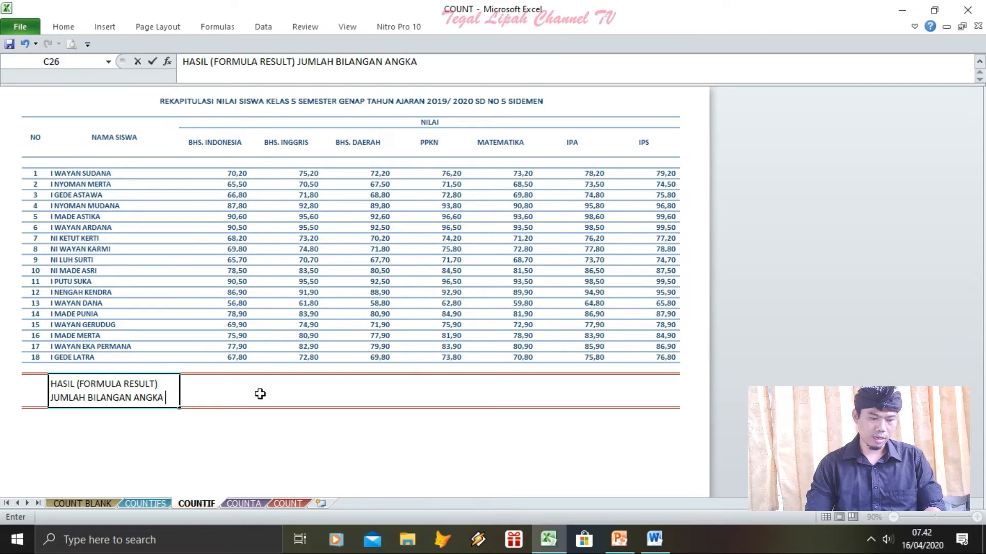
{"action": "type", "text": "77"}
{"action": "key", "text": "BackSpace"}
{"action": "key", "text": "BackSpace"}
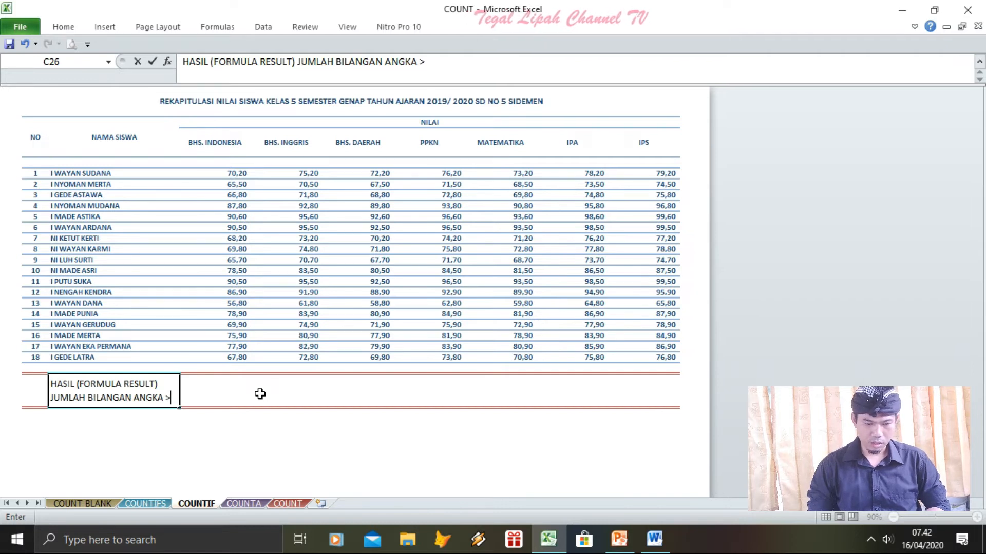
{"action": "type", "text": ">80"}
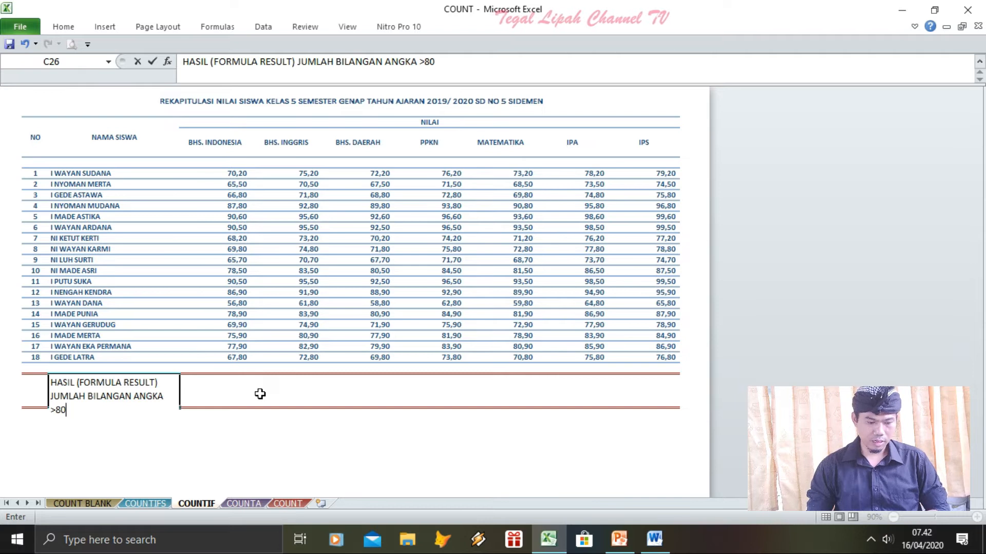
{"action": "key", "text": "Return"}
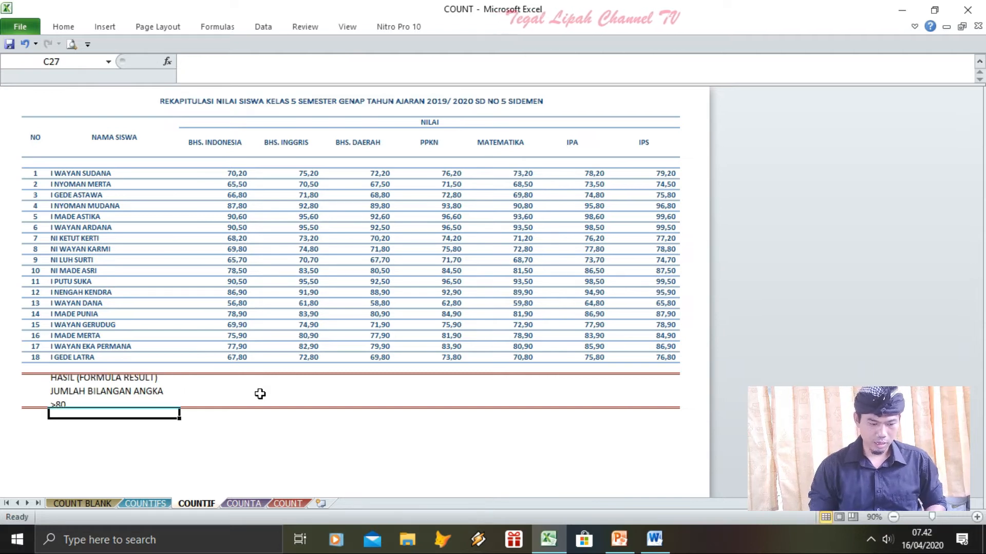
- Merge and center the label cell C26 across columns C to E
{"action": "key", "text": "Up"}
{"action": "left_click_drag", "start_coordinate": [123, 393], "coordinate": [300, 385]}
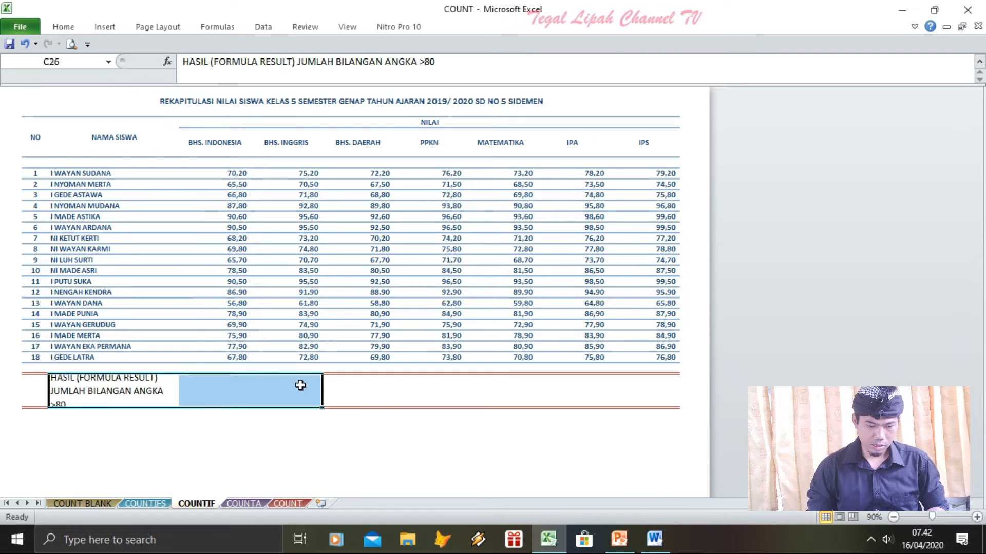
{"action": "left_click", "coordinate": [63, 30]}
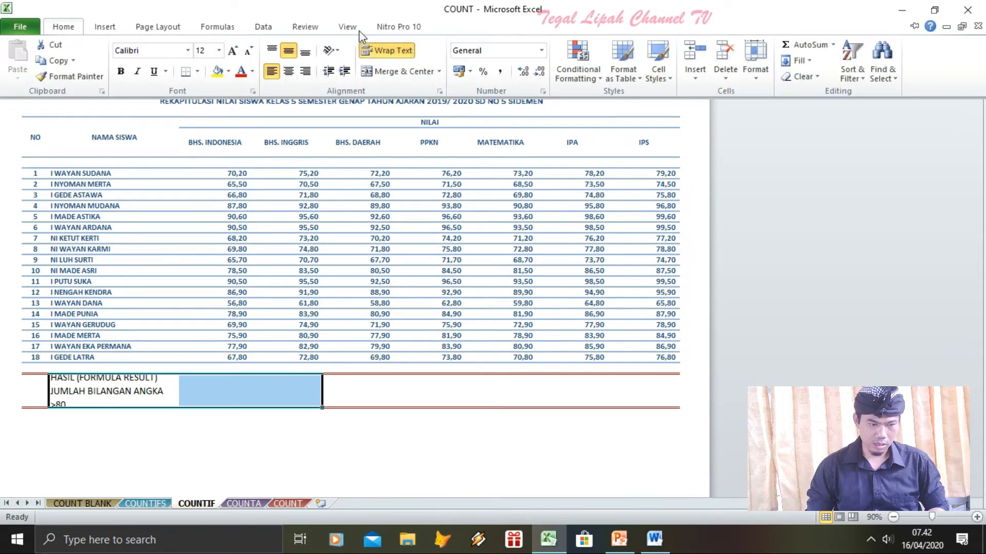
{"action": "left_click", "coordinate": [376, 68]}
- Insert a COUNTIF function in F26 with the range D7:J24 and the criteria >80
{"action": "left_click", "coordinate": [357, 391]}
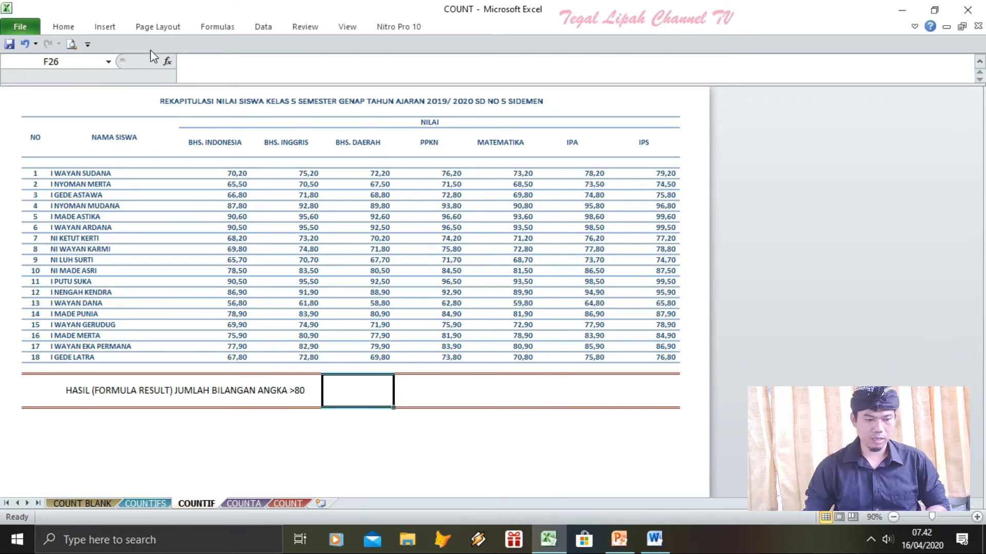
{"action": "left_click", "coordinate": [166, 61]}
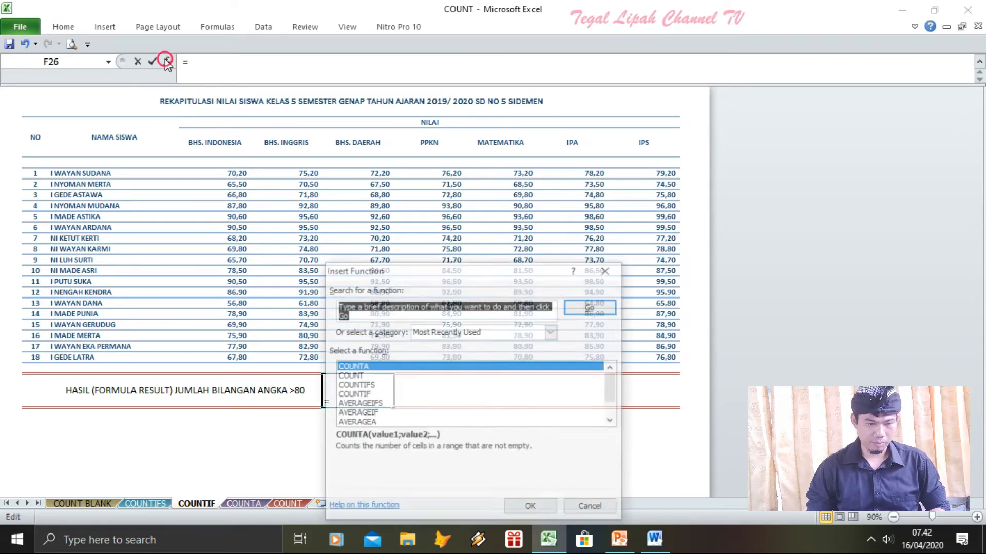
{"action": "left_click", "coordinate": [353, 394]}
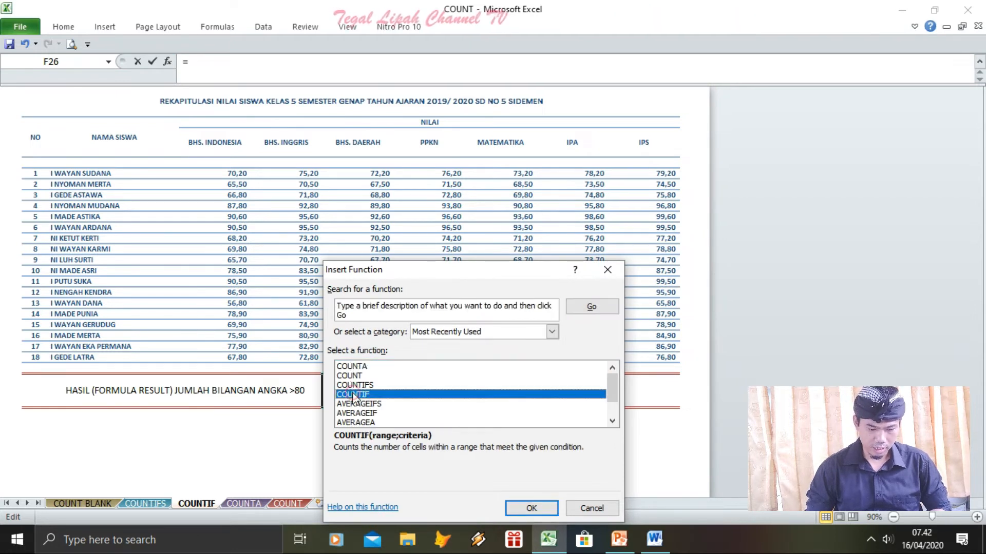
{"action": "left_click", "coordinate": [534, 509]}
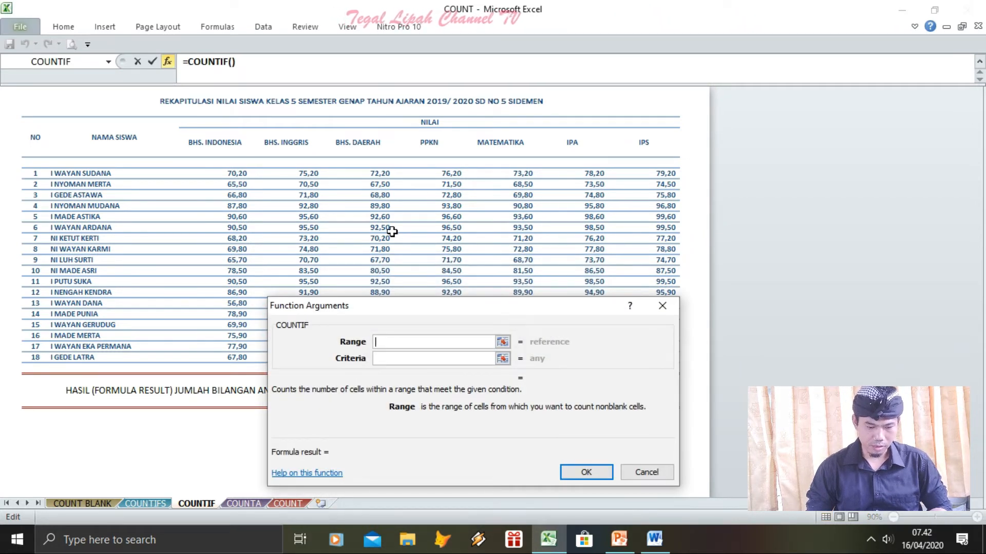
{"action": "left_click_drag", "start_coordinate": [226, 173], "coordinate": [640, 352]}
{"action": "left_click", "coordinate": [239, 176]}
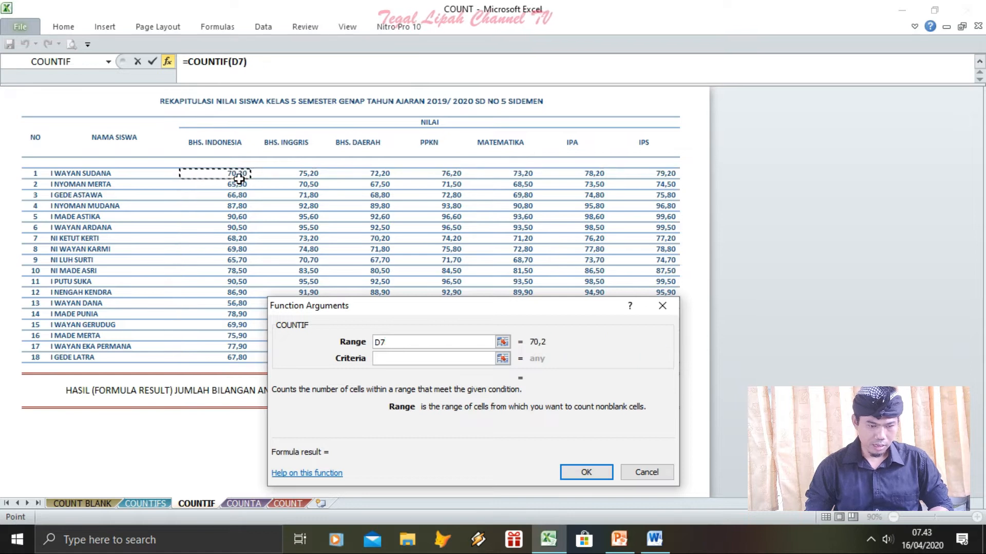
{"action": "left_click_drag", "start_coordinate": [210, 175], "coordinate": [640, 358]}
{"action": "left_click", "coordinate": [394, 362]}
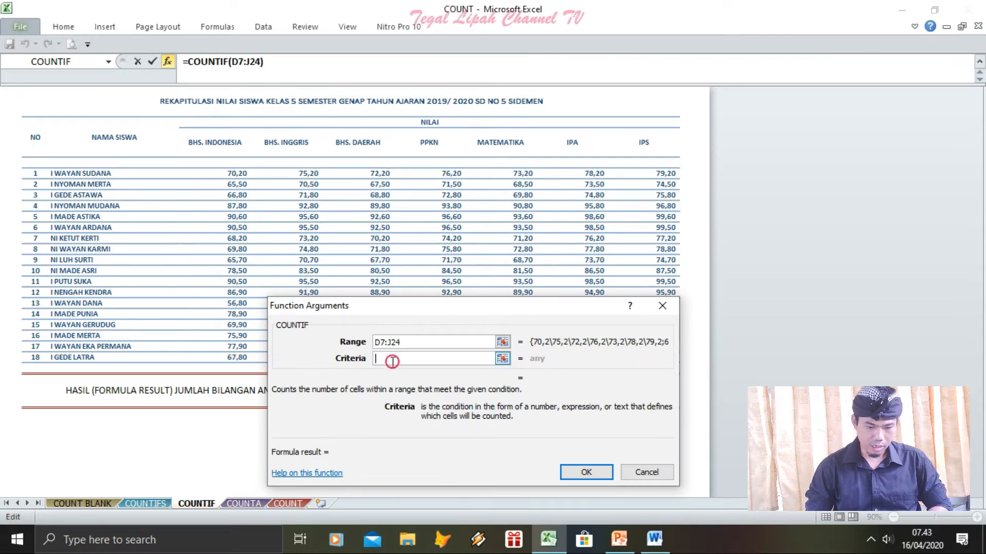
{"action": "type", "text": ">80"}
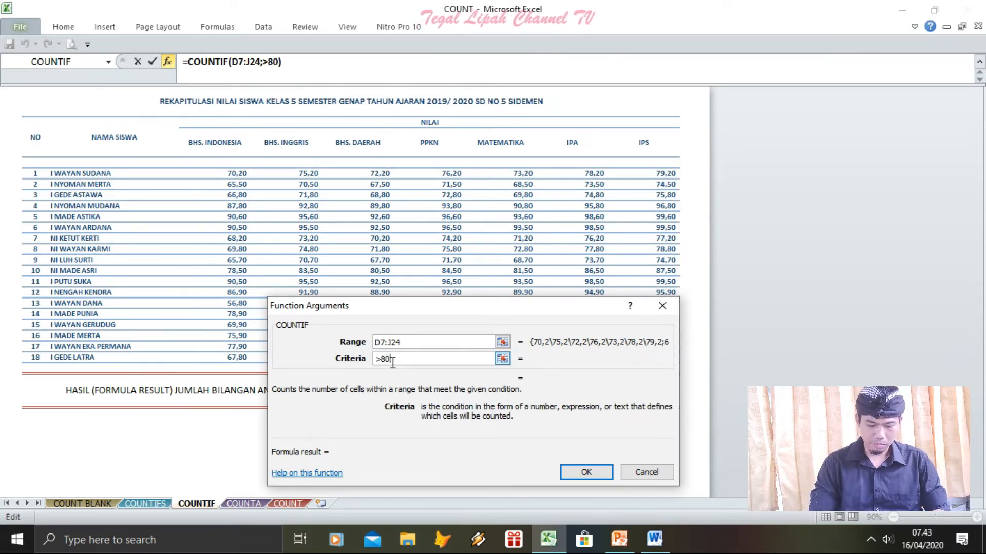
{"action": "left_click", "coordinate": [581, 475]}
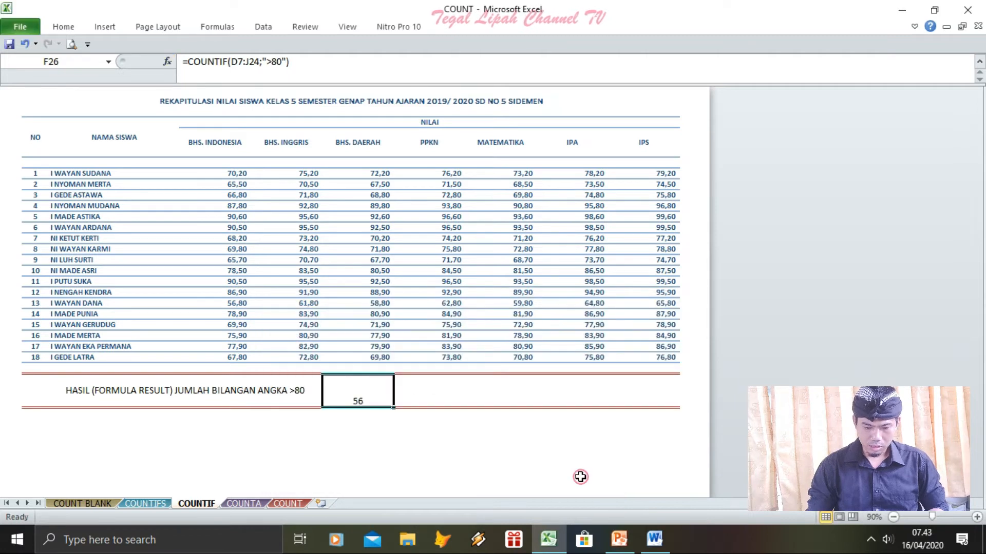
- Middle-align the COUNTIF result vertically in F26
{"action": "left_click", "coordinate": [467, 429]}
{"action": "left_click", "coordinate": [361, 395]}
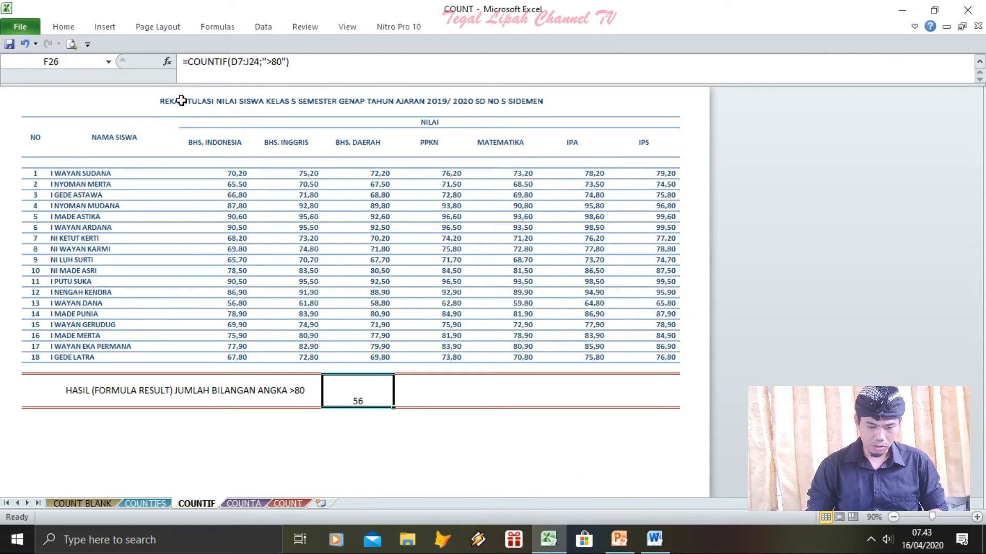
{"action": "left_click", "coordinate": [64, 26]}
{"action": "left_click", "coordinate": [291, 51]}
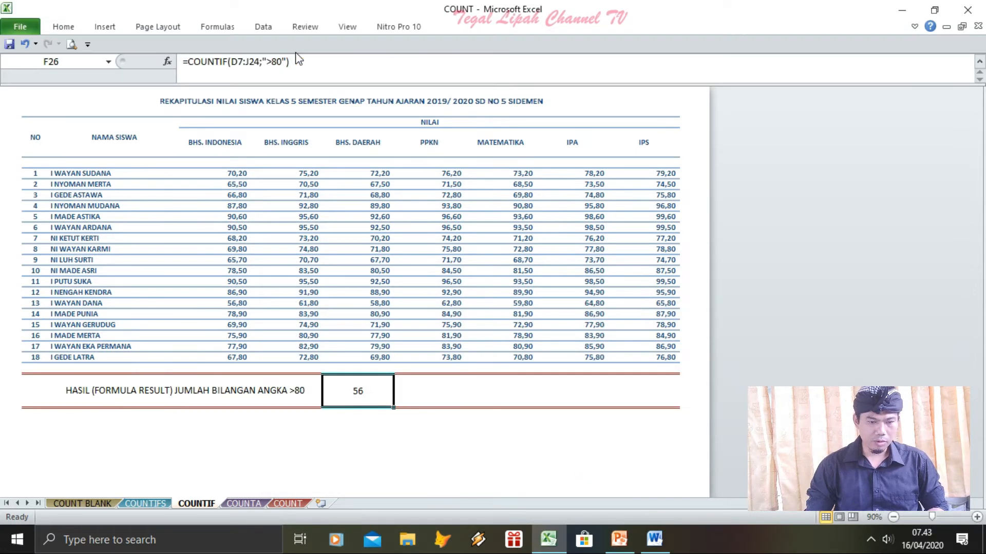
{"action": "left_click", "coordinate": [422, 422]}
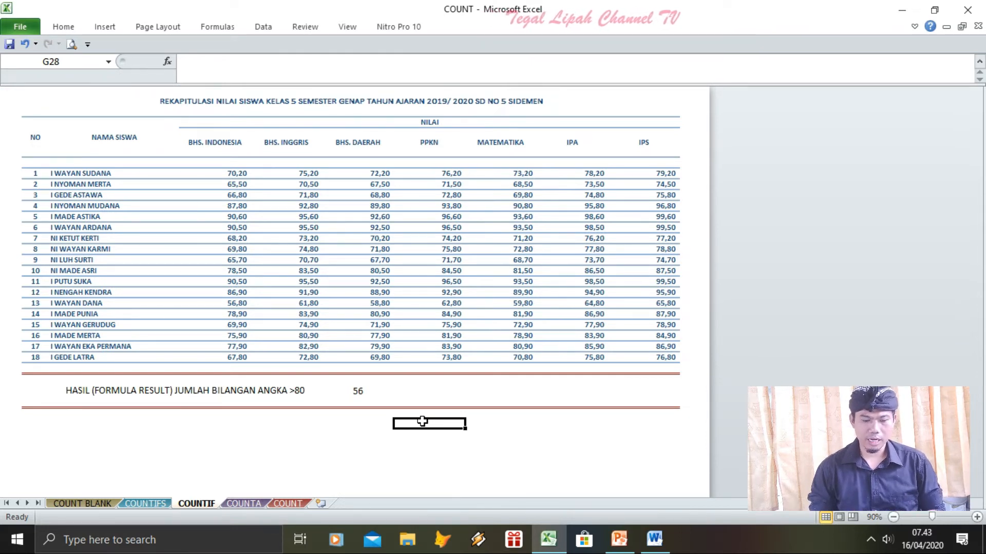
- Change the end of the label in C26 from the >80 condition to 77,90
{"action": "left_click", "coordinate": [86, 388]}
{"action": "left_click", "coordinate": [450, 61]}
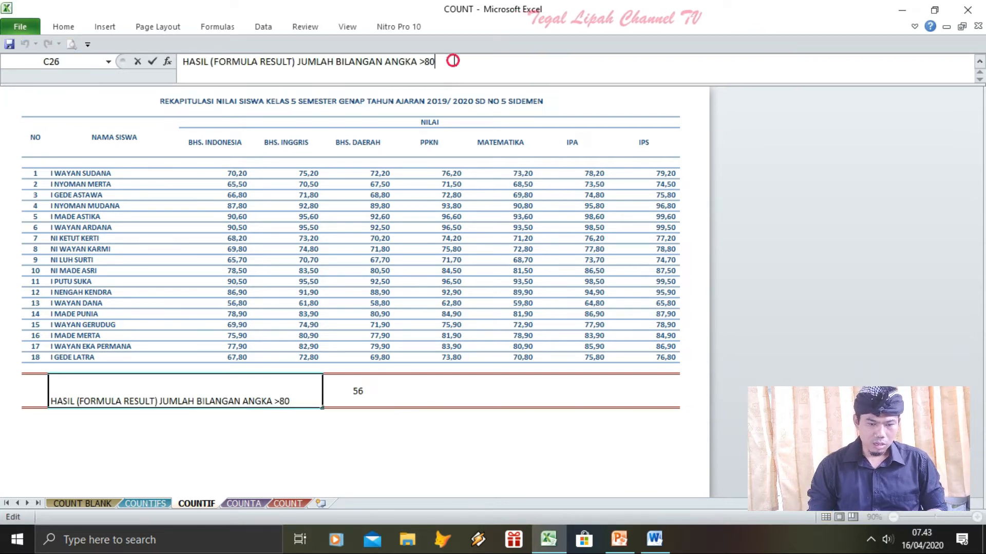
{"action": "key", "text": "BackSpace"}
{"action": "key", "text": "BackSpace"}
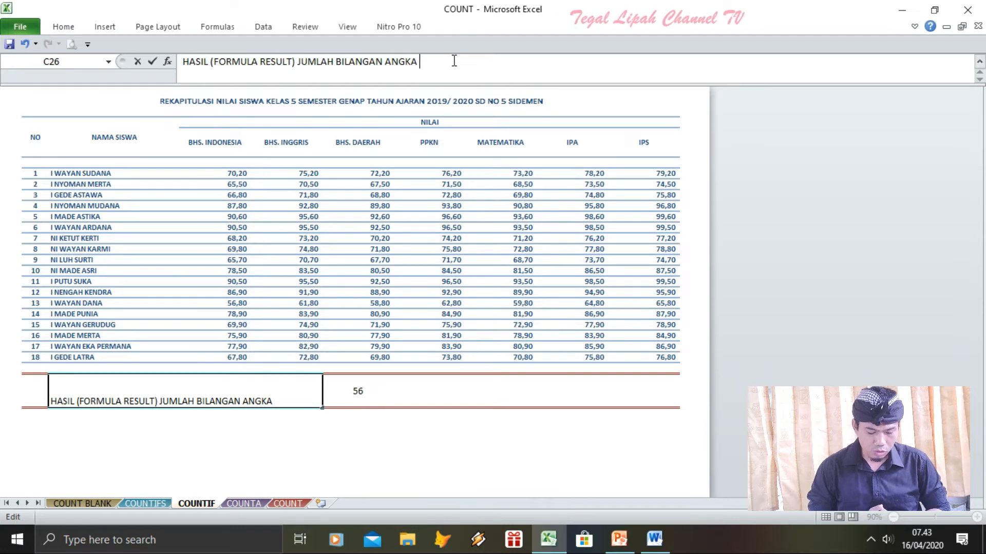
{"action": "type", "text": "77,90"}
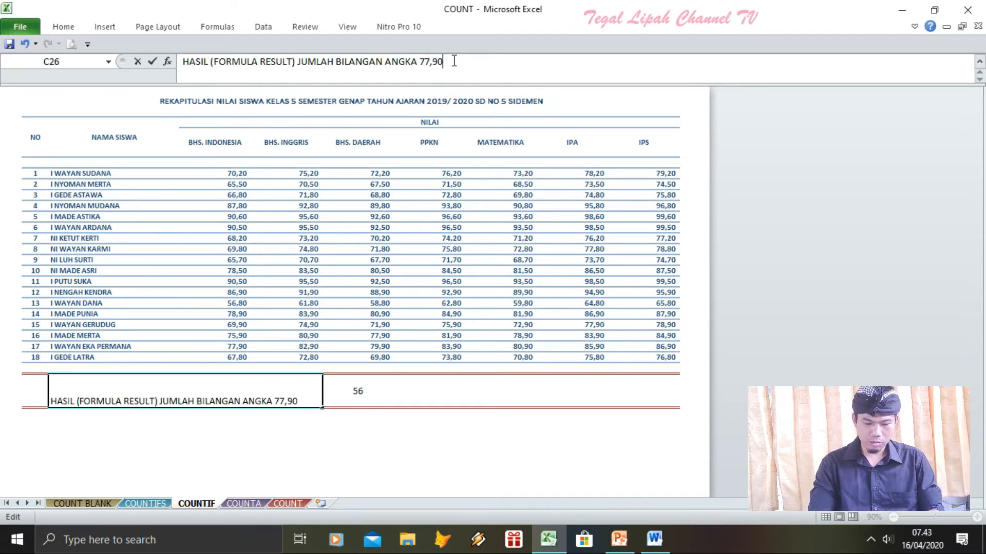
{"action": "key", "text": "Return"}
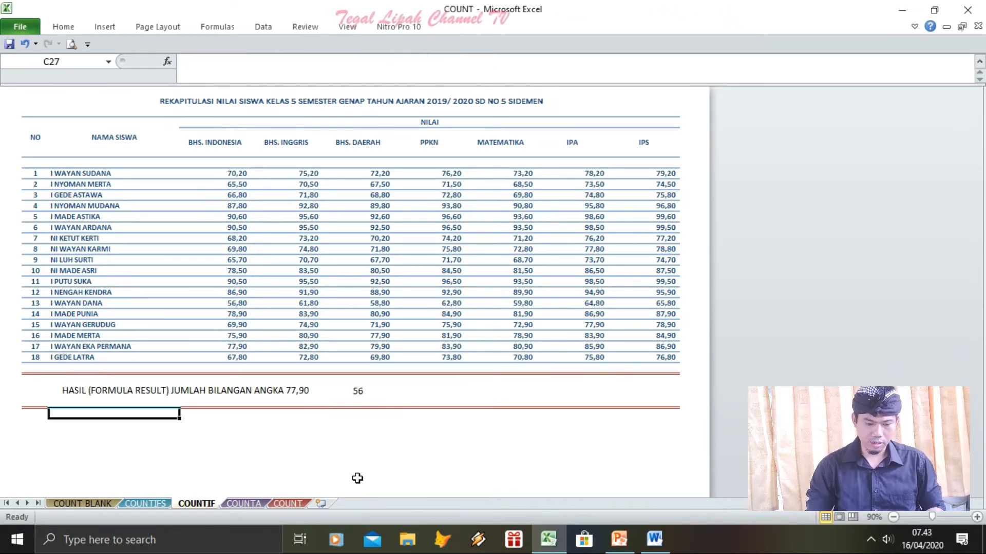
- Change the criteria of the COUNTIF formula in F26 to "77,90"
{"action": "left_click", "coordinate": [345, 401]}
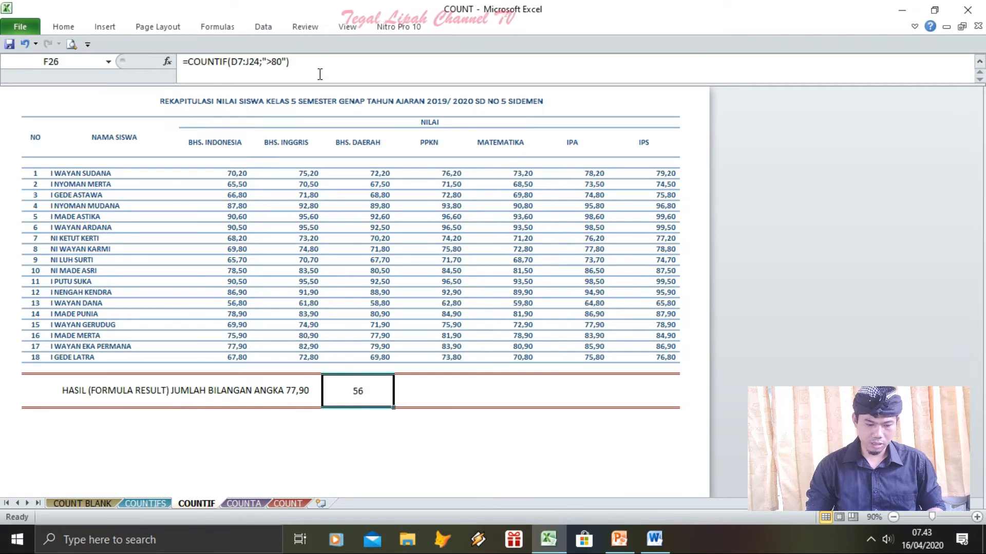
{"action": "left_click", "coordinate": [282, 61]}
{"action": "key", "text": "BackSpace"}
{"action": "key", "text": "BackSpace"}
{"action": "key", "text": "BackSpace"}
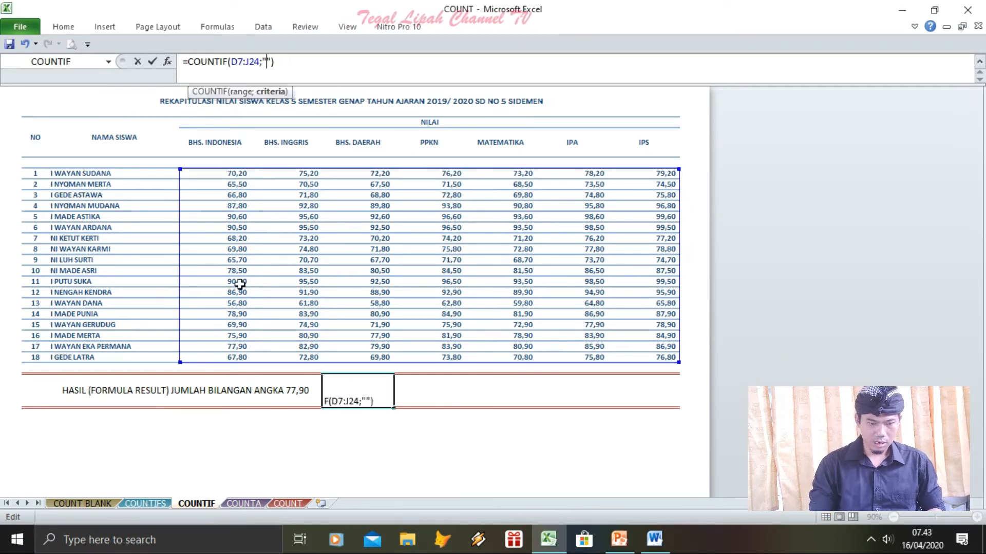
{"action": "type", "text": "77,90"}
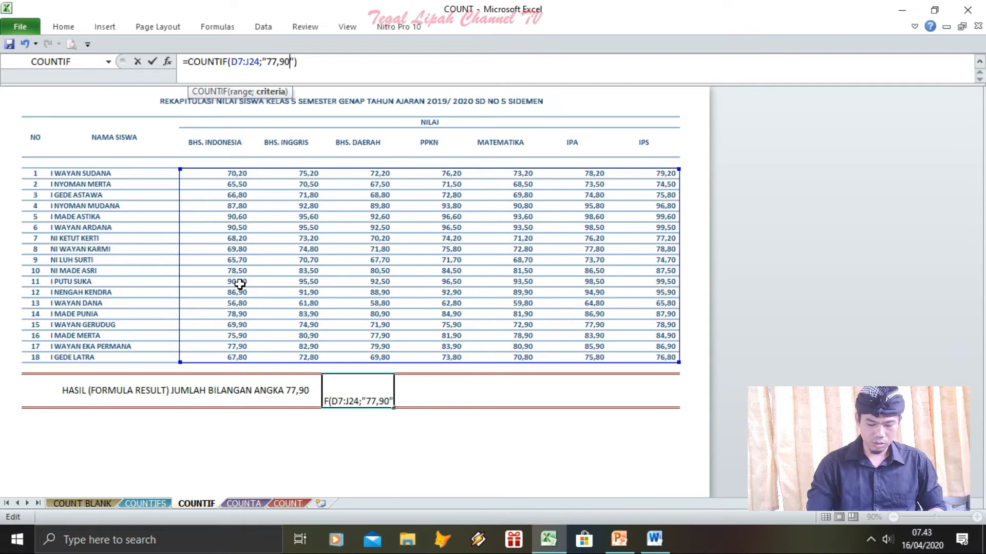
{"action": "key", "text": "Return"}
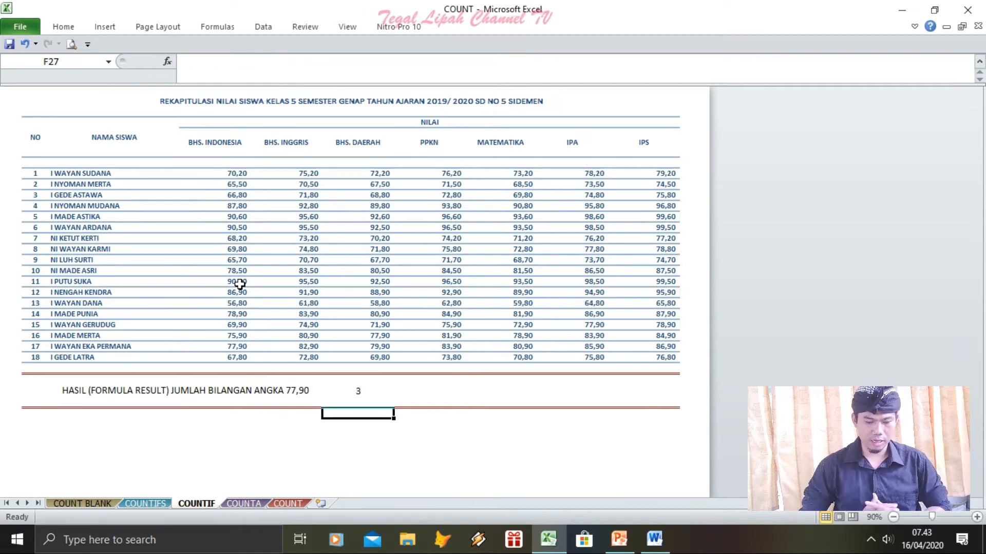
- Check the BHS. INDONESIA, BHS. INGGRIS and BHS. DAERAH score columns for cells equal to 77,90
{"action": "left_click", "coordinate": [234, 348]}
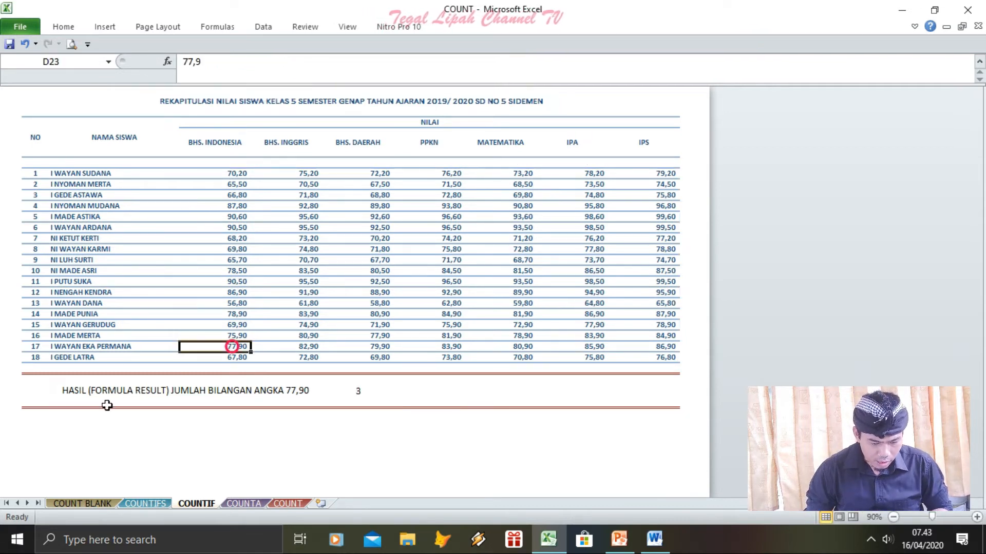
{"action": "key", "text": "Up"}
{"action": "key", "text": "Up"}
{"action": "key", "text": "Up"}
{"action": "key", "text": "Up"}
{"action": "key", "text": "Up"}
{"action": "key", "text": "Up"}
{"action": "key", "text": "Up"}
{"action": "key", "text": "Up"}
{"action": "key", "text": "Up"}
{"action": "key", "text": "Up"}
{"action": "key", "text": "Up"}
{"action": "key", "text": "Up"}
{"action": "key", "text": "Up"}
{"action": "key", "text": "Up"}
{"action": "key", "text": "Right"}
{"action": "key", "text": "Right"}
{"action": "key", "text": "Left"}
{"action": "key", "text": "Down"}
{"action": "key", "text": "Down"}
{"action": "key", "text": "Down"}
{"action": "key", "text": "Down"}
{"action": "key", "text": "Down"}
{"action": "key", "text": "Down"}
{"action": "key", "text": "Down"}
{"action": "key", "text": "Down"}
{"action": "key", "text": "Down"}
{"action": "key", "text": "Down"}
{"action": "key", "text": "Down"}
{"action": "key", "text": "Down"}
{"action": "key", "text": "Down"}
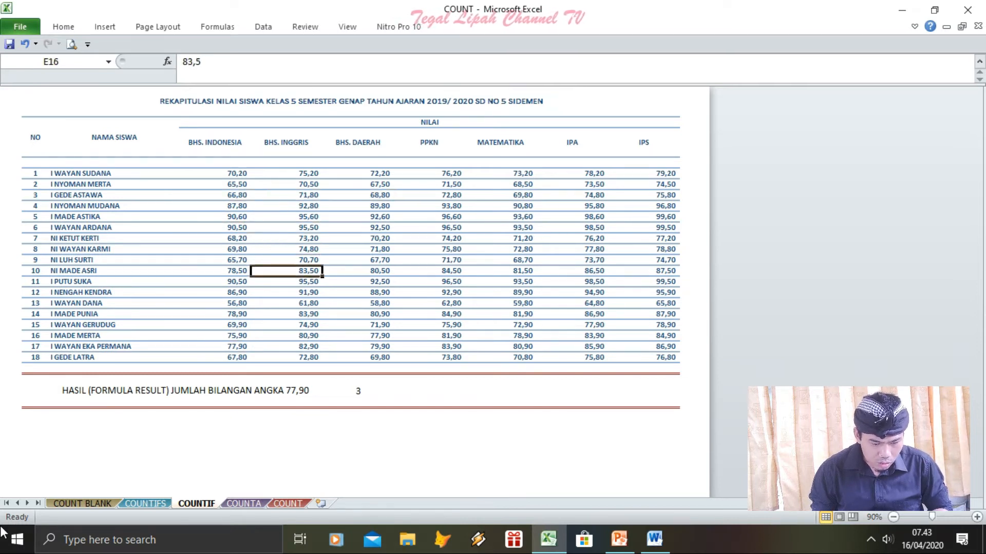
{"action": "key", "text": "Up"}
{"action": "key", "text": "Up"}
{"action": "key", "text": "Up"}
{"action": "key", "text": "Right"}
{"action": "key", "text": "Down"}
{"action": "key", "text": "Down"}
{"action": "key", "text": "Down"}
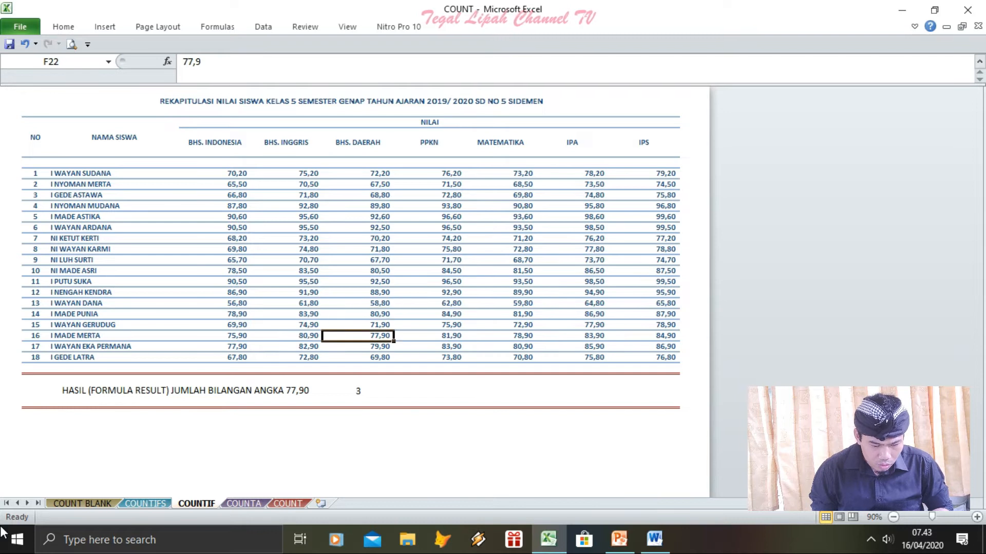
{"action": "key", "text": "Down"}
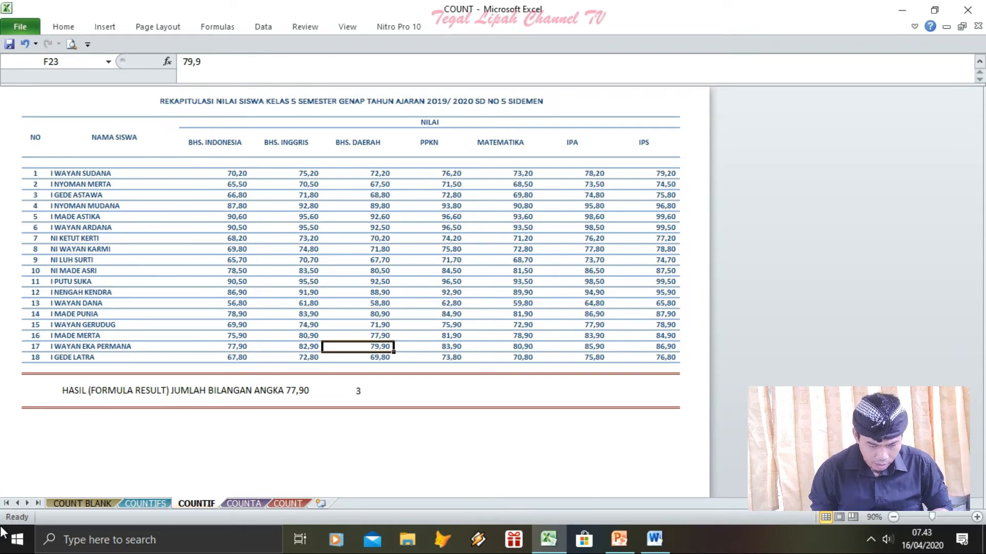
- Check the PPKN, MATEMATIKA and IPA score columns for cells equal to 77,90
{"action": "key", "text": "Up"}
{"action": "key", "text": "Right"}
{"action": "key", "text": "Right"}
{"action": "key", "text": "Left"}
{"action": "key", "text": "Up"}
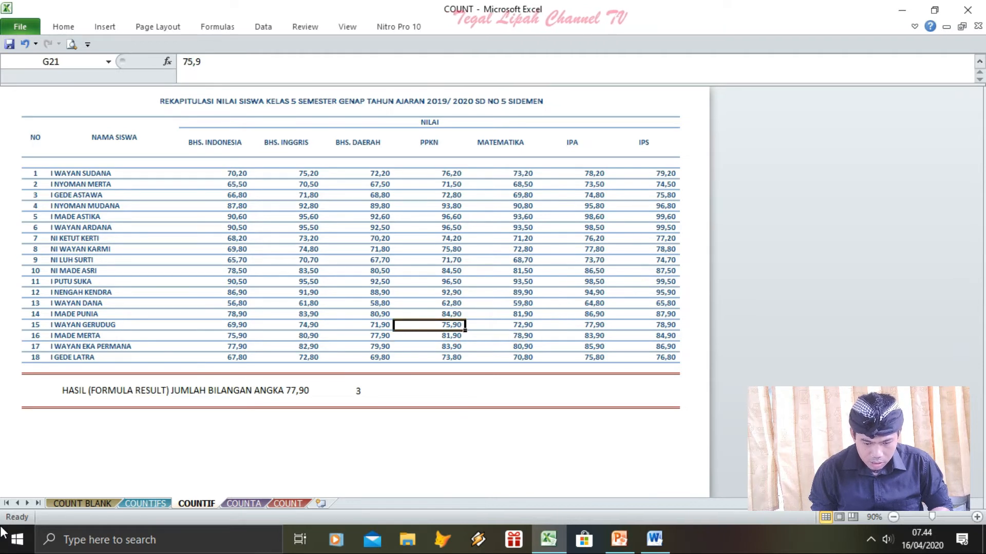
{"action": "key", "text": "Up"}
{"action": "key", "text": "Up"}
{"action": "key", "text": "Up"}
{"action": "key", "text": "Up"}
{"action": "key", "text": "Up"}
{"action": "key", "text": "Up"}
{"action": "key", "text": "Up"}
{"action": "key", "text": "Up"}
{"action": "key", "text": "Up"}
{"action": "key", "text": "Up"}
{"action": "key", "text": "Up"}
{"action": "key", "text": "Up"}
{"action": "key", "text": "Up"}
{"action": "key", "text": "Right"}
{"action": "key", "text": "Down"}
{"action": "key", "text": "Down"}
{"action": "key", "text": "Down"}
{"action": "key", "text": "Down"}
{"action": "key", "text": "Down"}
{"action": "key", "text": "Down"}
{"action": "key", "text": "Down"}
{"action": "key", "text": "Down"}
{"action": "key", "text": "Down"}
{"action": "key", "text": "Down"}
{"action": "key", "text": "Down"}
{"action": "key", "text": "Down"}
{"action": "key", "text": "Down"}
{"action": "key", "text": "Down"}
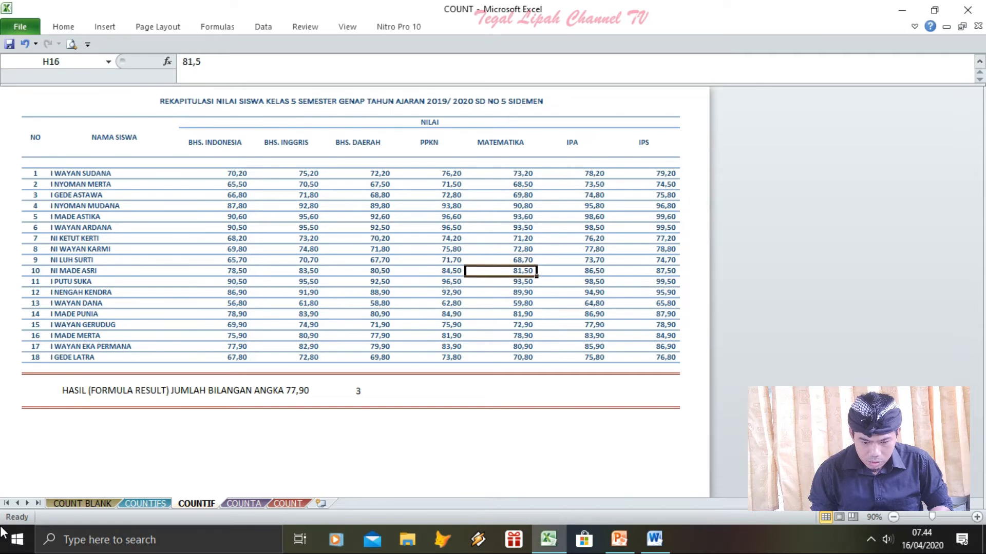
{"action": "key", "text": "Right"}
{"action": "key", "text": "Up"}
{"action": "key", "text": "Up"}
{"action": "key", "text": "Up"}
{"action": "key", "text": "Up"}
{"action": "key", "text": "Up"}
{"action": "key", "text": "Up"}
{"action": "key", "text": "Up"}
{"action": "key", "text": "Up"}
{"action": "key", "text": "Up"}
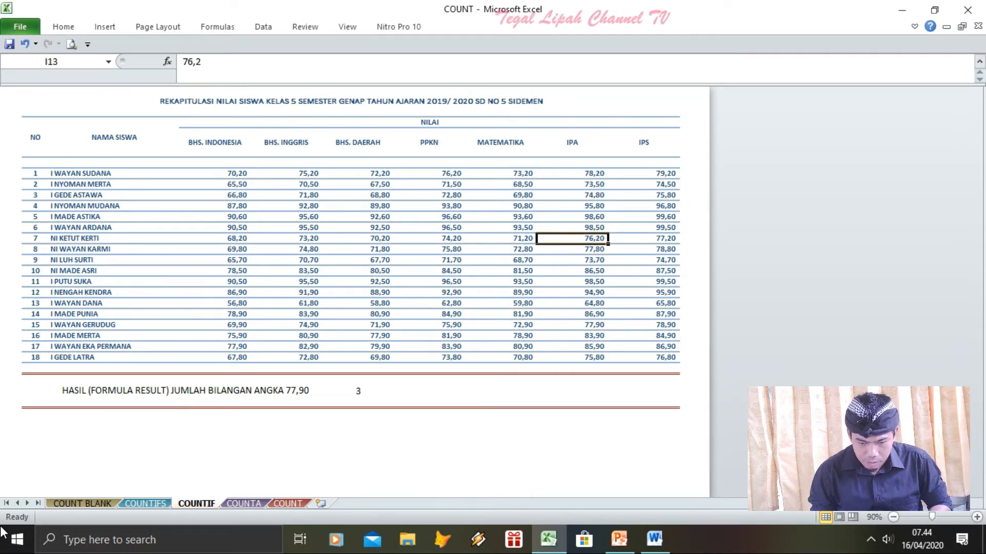
{"action": "key", "text": "Down"}
{"action": "key", "text": "Down"}
{"action": "key", "text": "Down"}
{"action": "key", "text": "Down"}
{"action": "key", "text": "Down"}
{"action": "key", "text": "Down"}
{"action": "key", "text": "Down"}
{"action": "key", "text": "Down"}
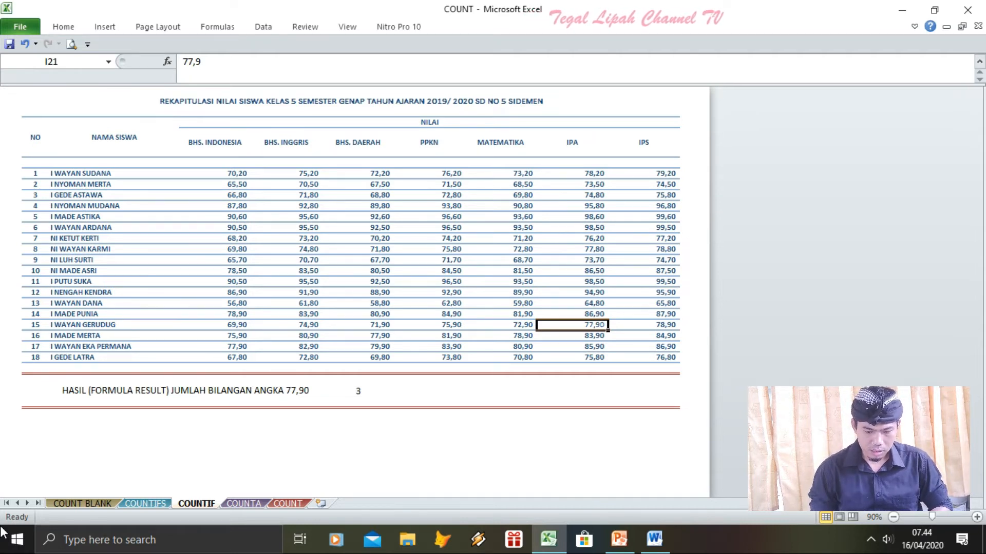
- Highlight the 77,90 scores in I21, F22 and D23 with a yellow fill, then select the COUNTIF result in F26
{"action": "left_click", "coordinate": [62, 26]}
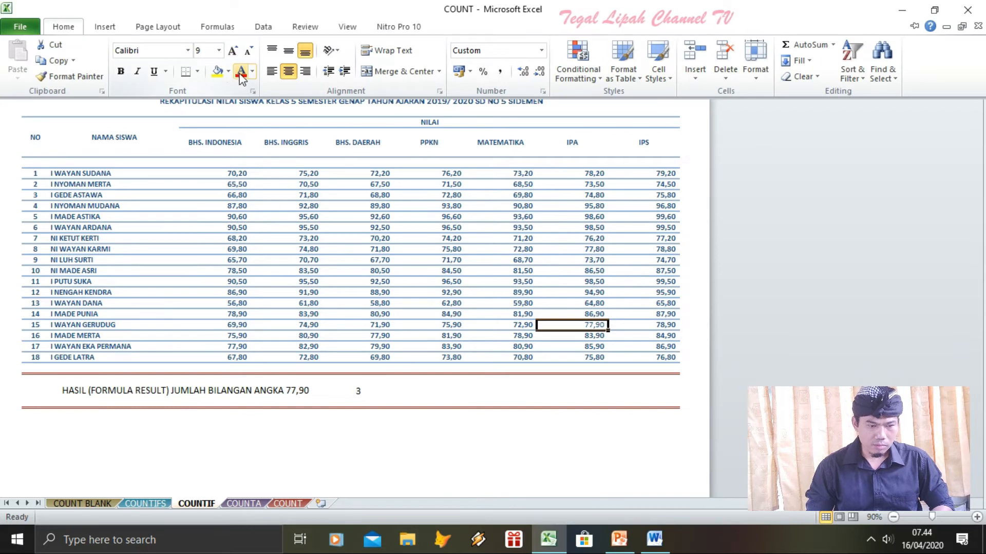
{"action": "left_click", "coordinate": [218, 72]}
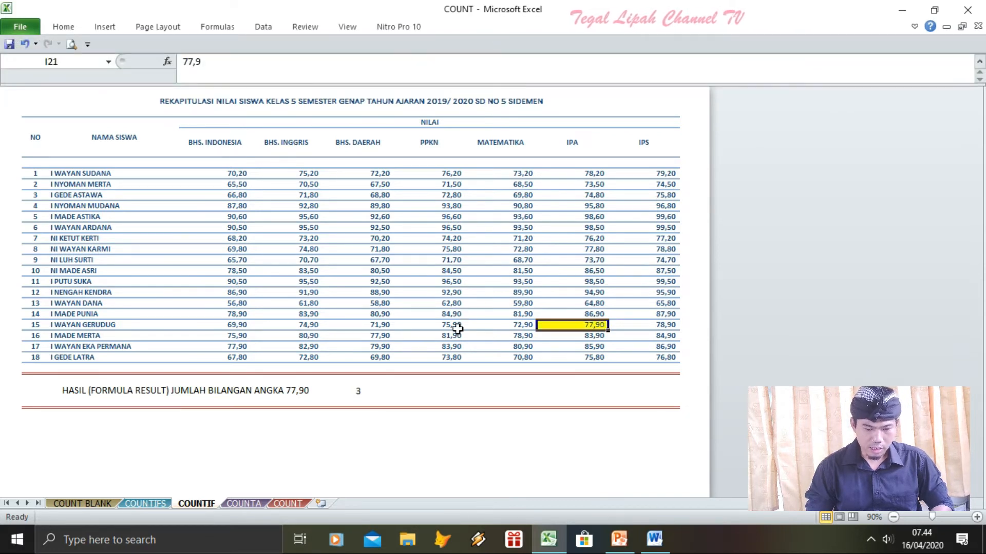
{"action": "left_click", "coordinate": [387, 338]}
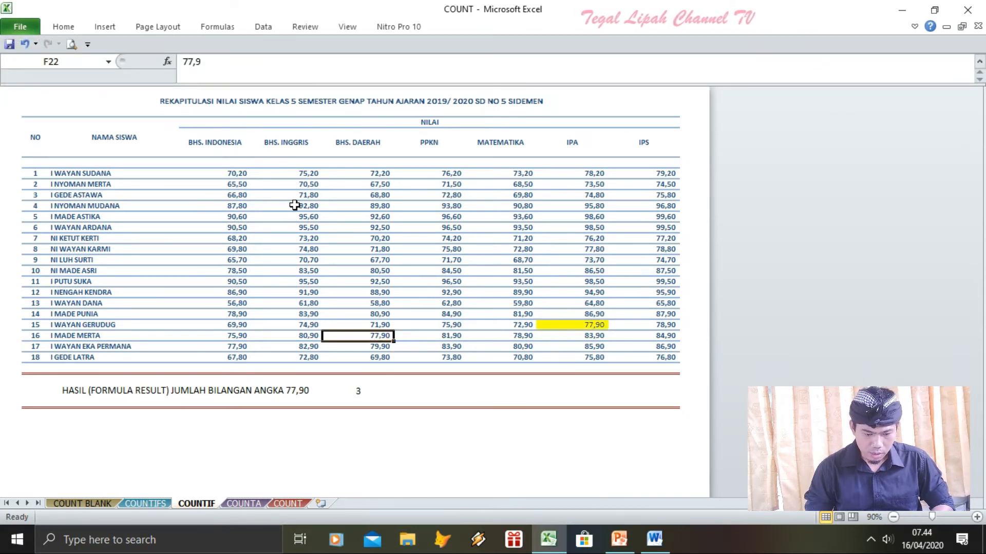
{"action": "left_click", "coordinate": [63, 27]}
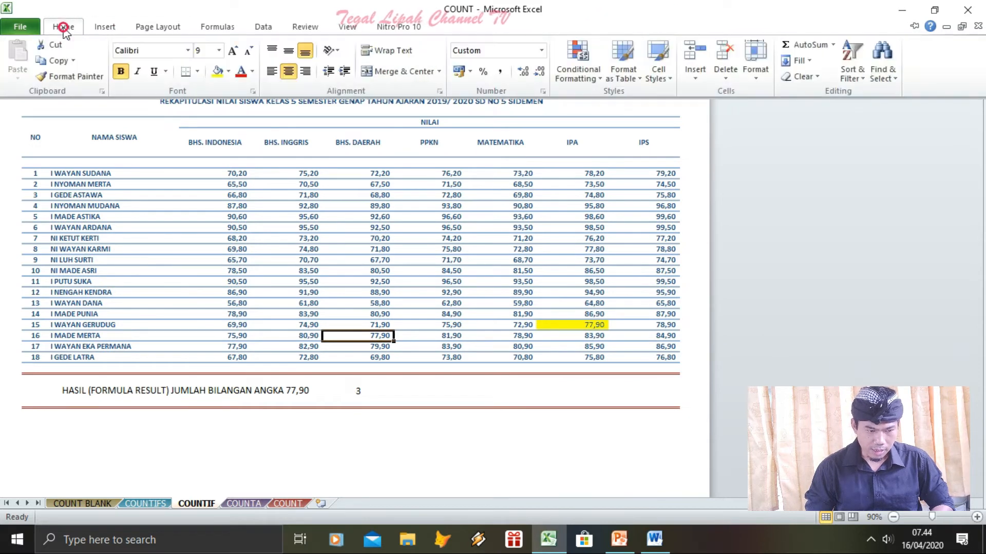
{"action": "left_click", "coordinate": [217, 71]}
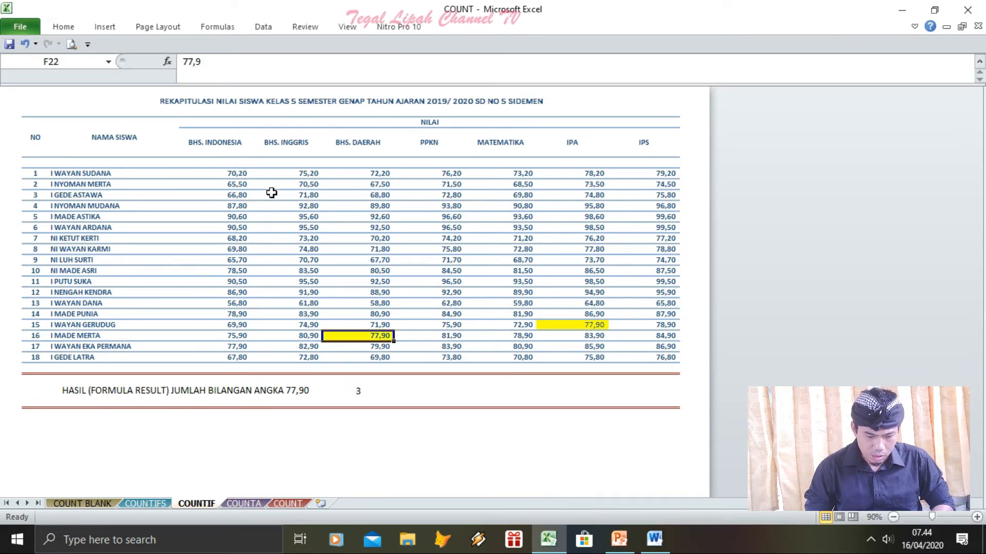
{"action": "left_click", "coordinate": [238, 347]}
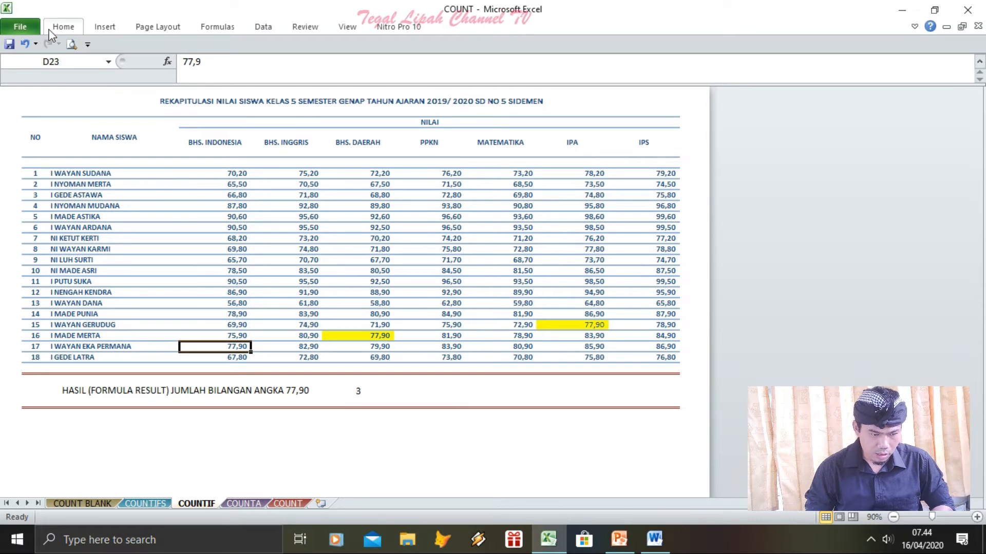
{"action": "left_click", "coordinate": [20, 27]}
{"action": "left_click", "coordinate": [64, 26]}
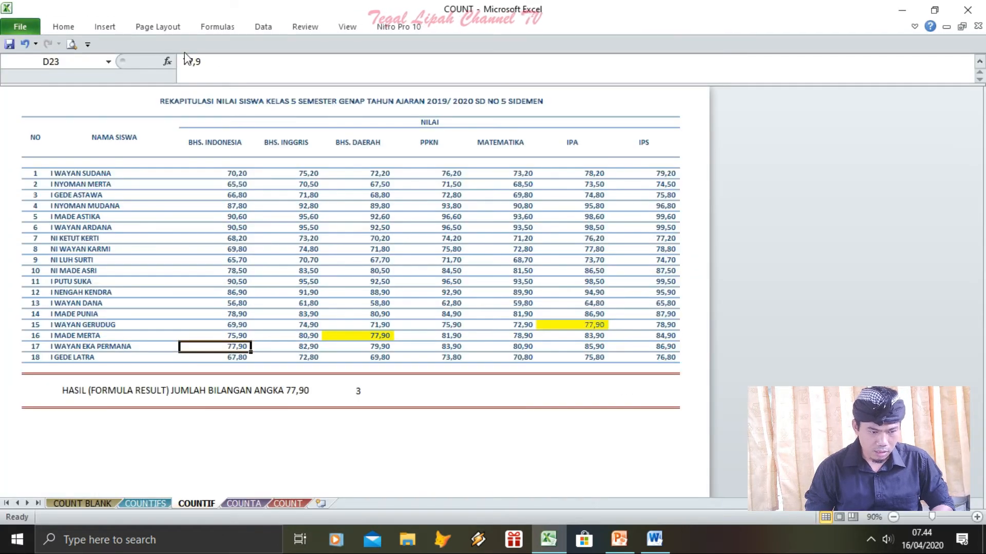
{"action": "left_click", "coordinate": [63, 26]}
{"action": "left_click", "coordinate": [215, 70]}
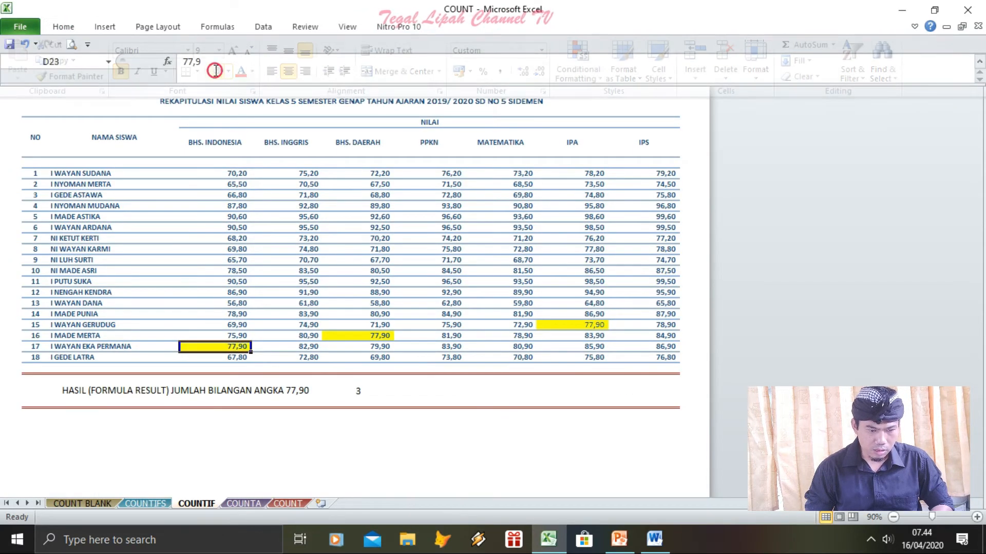
{"action": "left_click", "coordinate": [338, 402]}
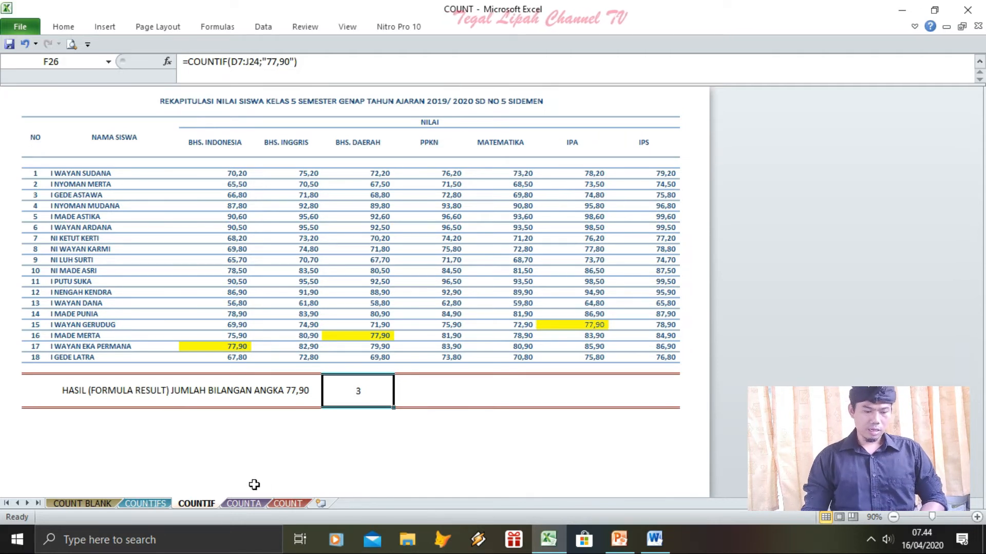
- Switch to the COUNTIFS sheet and examine the three subject values of student number 6 in row 12
{"action": "left_click", "coordinate": [154, 505]}
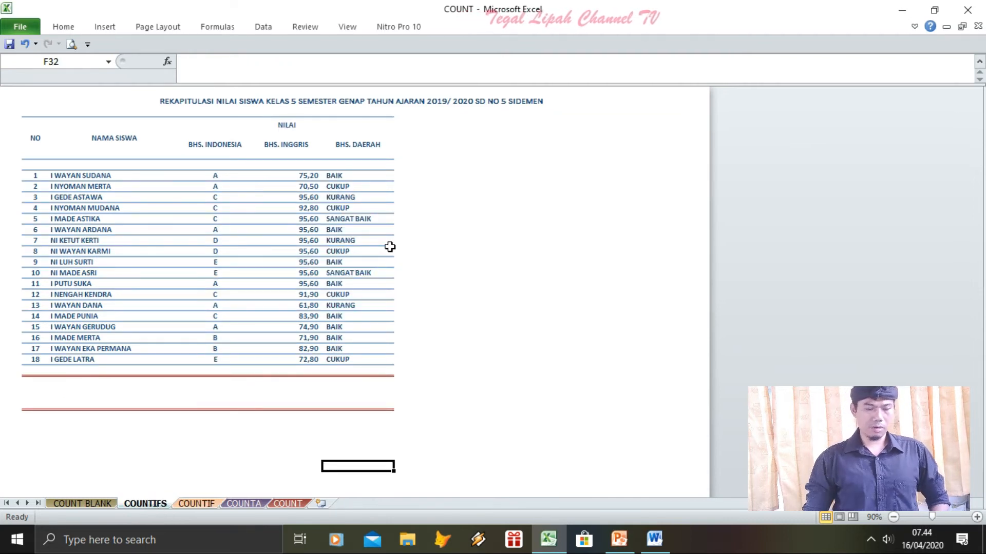
{"action": "left_click", "coordinate": [183, 422]}
{"action": "left_click", "coordinate": [56, 396]}
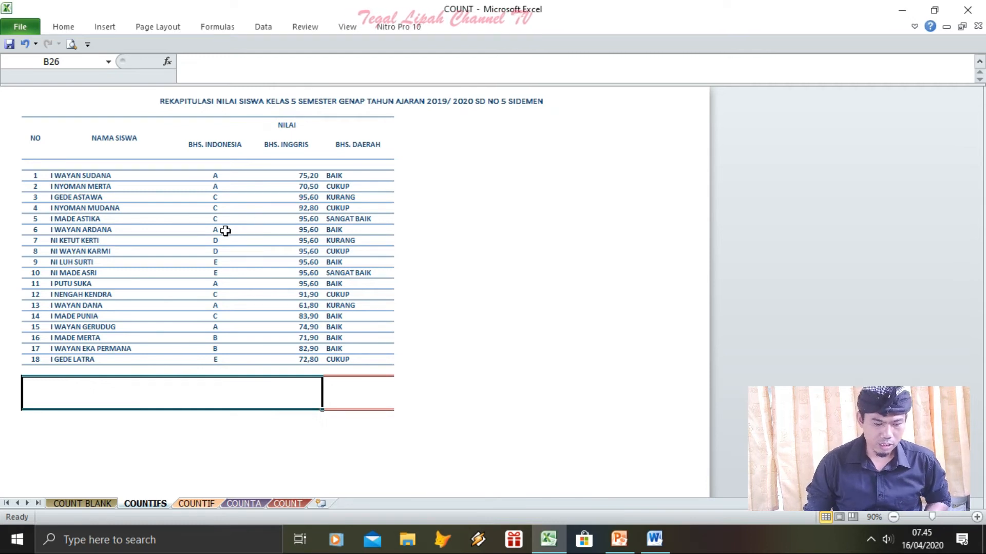
{"action": "left_click", "coordinate": [208, 235]}
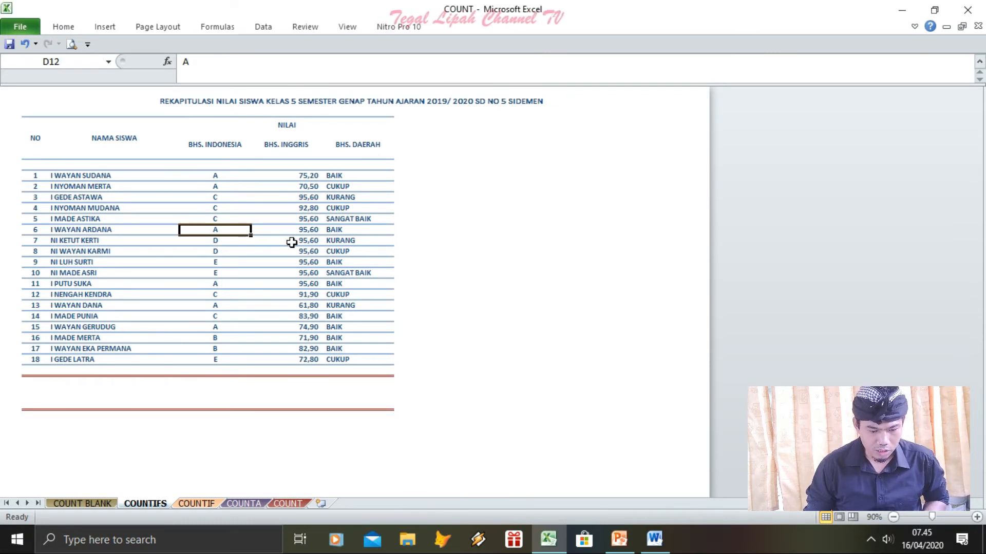
{"action": "left_click", "coordinate": [304, 231]}
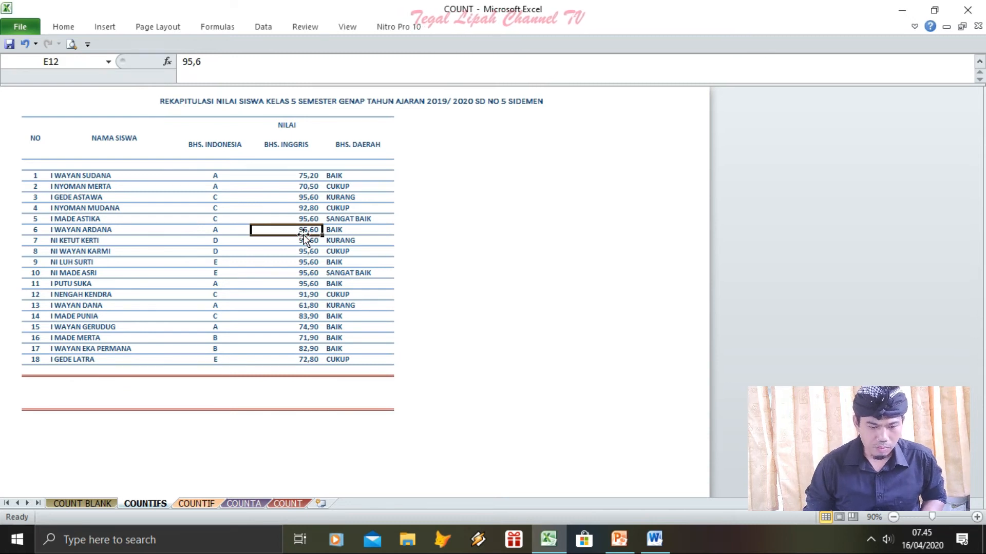
{"action": "left_click", "coordinate": [347, 231]}
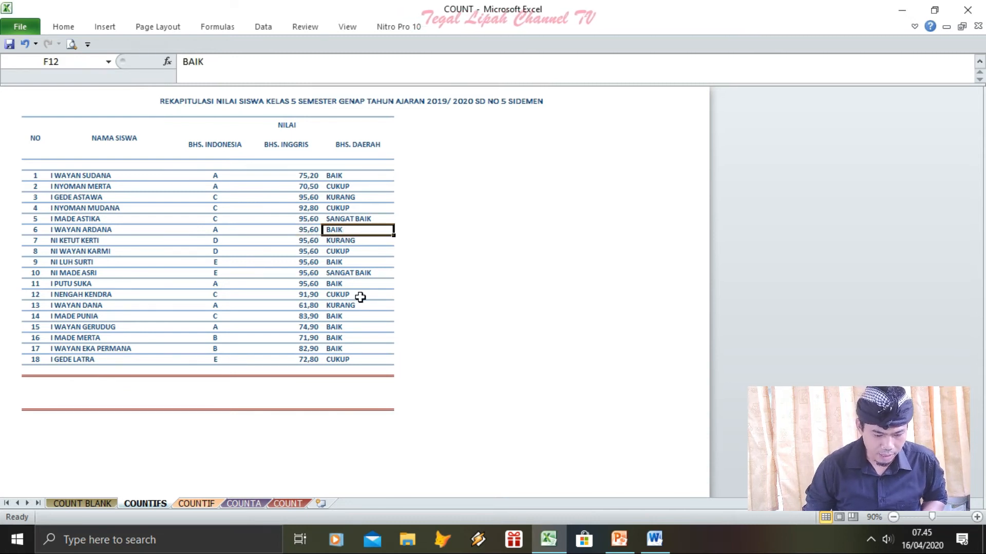
- Copy the grade A from D12 into D15 in the BHS. INDONESIA column
{"action": "left_click", "coordinate": [315, 262]}
{"action": "key", "text": "Left"}
{"action": "key", "text": "Up"}
{"action": "key", "text": "Up"}
{"action": "key", "text": "Up"}
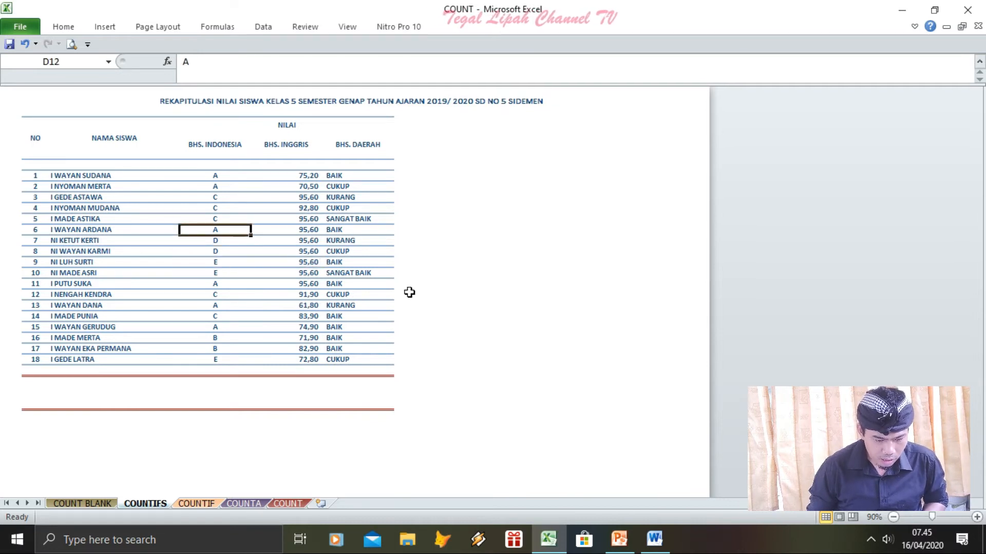
{"action": "key", "text": "ctrl+c"}
{"action": "key", "text": "Down"}
{"action": "key", "text": "Down"}
{"action": "key", "text": "Down"}
{"action": "key", "text": "Return"}
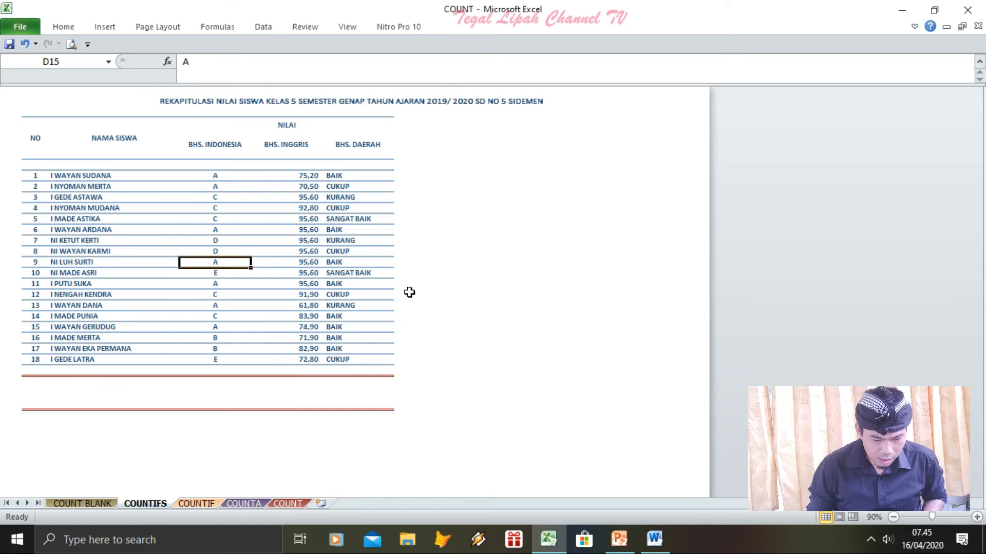
- Compare the BHS. INDONESIA grades and BHS. INGGRIS scores in the rows around student number 9
{"action": "key", "text": "Up"}
{"action": "key", "text": "Up"}
{"action": "key", "text": "Up"}
{"action": "key", "text": "Down"}
{"action": "key", "text": "Down"}
{"action": "key", "text": "Down"}
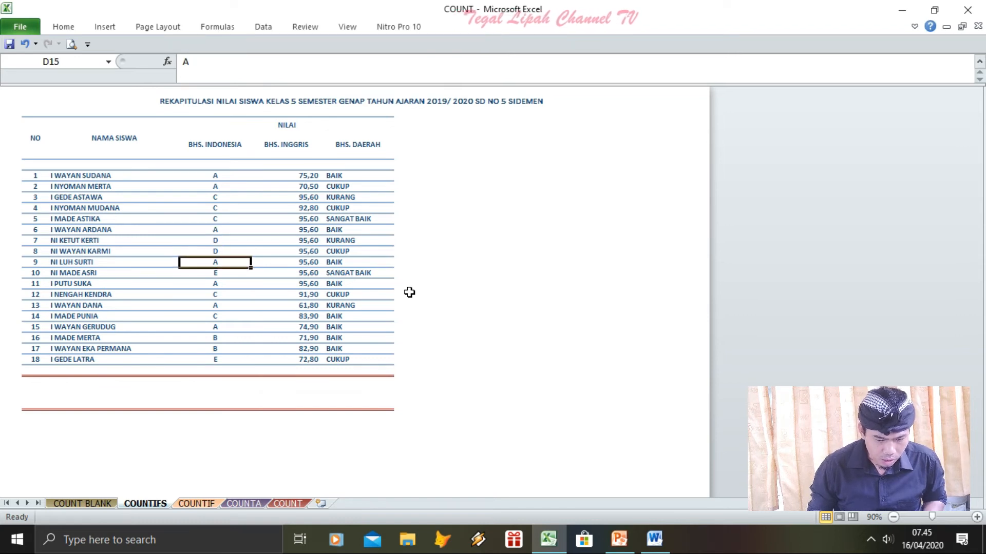
{"action": "key", "text": "Down"}
{"action": "key", "text": "Down"}
{"action": "key", "text": "Down"}
{"action": "key", "text": "Down"}
{"action": "key", "text": "Up"}
{"action": "key", "text": "Up"}
{"action": "key", "text": "Up"}
{"action": "key", "text": "Up"}
{"action": "key", "text": "Up"}
{"action": "key", "text": "Down"}
{"action": "key", "text": "Down"}
{"action": "key", "text": "Down"}
{"action": "key", "text": "Down"}
{"action": "key", "text": "Down"}
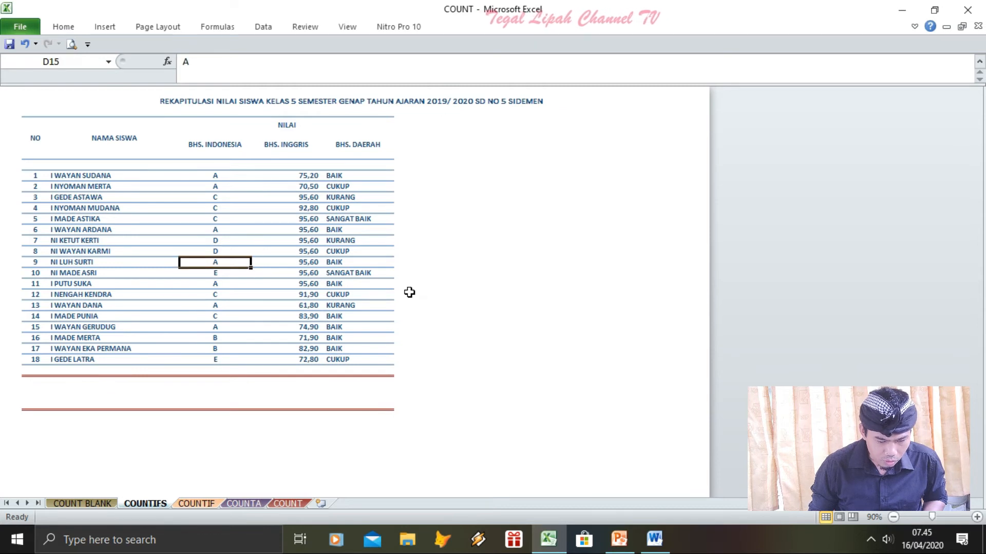
{"action": "key", "text": "Down"}
{"action": "key", "text": "Down"}
{"action": "key", "text": "Right"}
{"action": "key", "text": "Up"}
{"action": "key", "text": "Up"}
{"action": "key", "text": "Down"}
{"action": "key", "text": "Down"}
{"action": "key", "text": "Left"}
- Copy the 95,60 score from E15 into E21 in the BHS. INGGRIS column
{"action": "key", "text": "Right"}
{"action": "key", "text": "Up"}
{"action": "key", "text": "Up"}
{"action": "key", "text": "Up"}
{"action": "key", "text": "Up"}
{"action": "key", "text": "Up"}
{"action": "key", "text": "Up"}
{"action": "key", "text": "ctrl+c"}
{"action": "key", "text": "Down"}
{"action": "key", "text": "Down"}
{"action": "key", "text": "Down"}
{"action": "key", "text": "Down"}
{"action": "key", "text": "Down"}
{"action": "key", "text": "Down"}
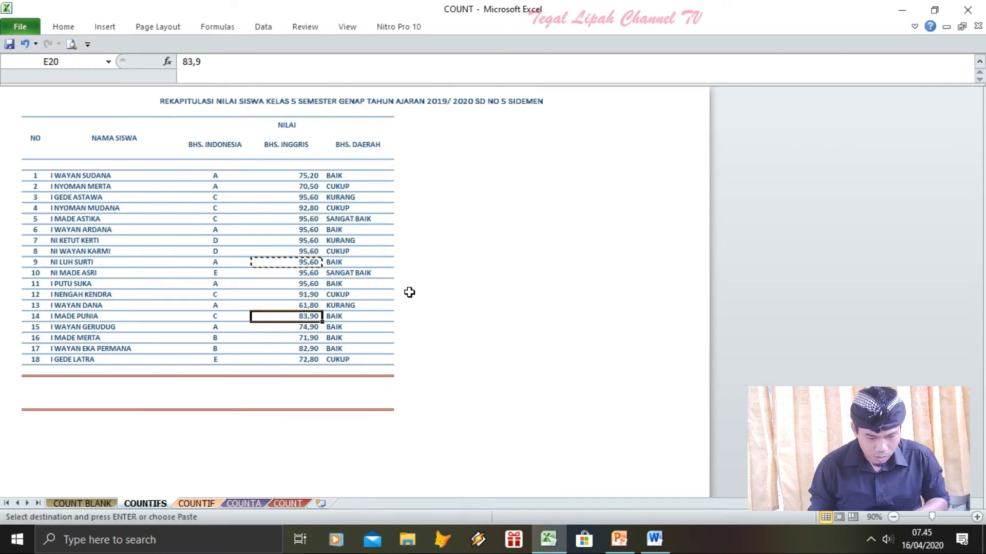
{"action": "key", "text": "Return"}
- Examine the three subject values in the rows above student number 15, up to student number 3
{"action": "key", "text": "Right"}
{"action": "key", "text": "Up"}
{"action": "key", "text": "Up"}
{"action": "key", "text": "Up"}
{"action": "key", "text": "Up"}
{"action": "key", "text": "Up"}
{"action": "key", "text": "Up"}
{"action": "key", "text": "Left"}
{"action": "key", "text": "Left"}
{"action": "key", "text": "Up"}
{"action": "key", "text": "Up"}
{"action": "key", "text": "Up"}
{"action": "key", "text": "Right"}
{"action": "key", "text": "Right"}
{"action": "key", "text": "Up"}
{"action": "key", "text": "Up"}
{"action": "key", "text": "Up"}
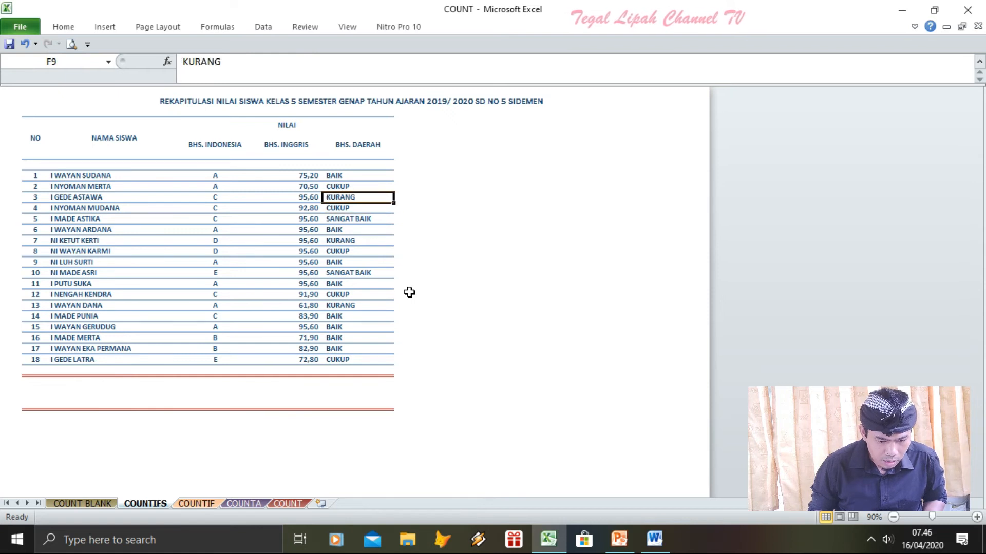
{"action": "key", "text": "Down"}
{"action": "key", "text": "Left"}
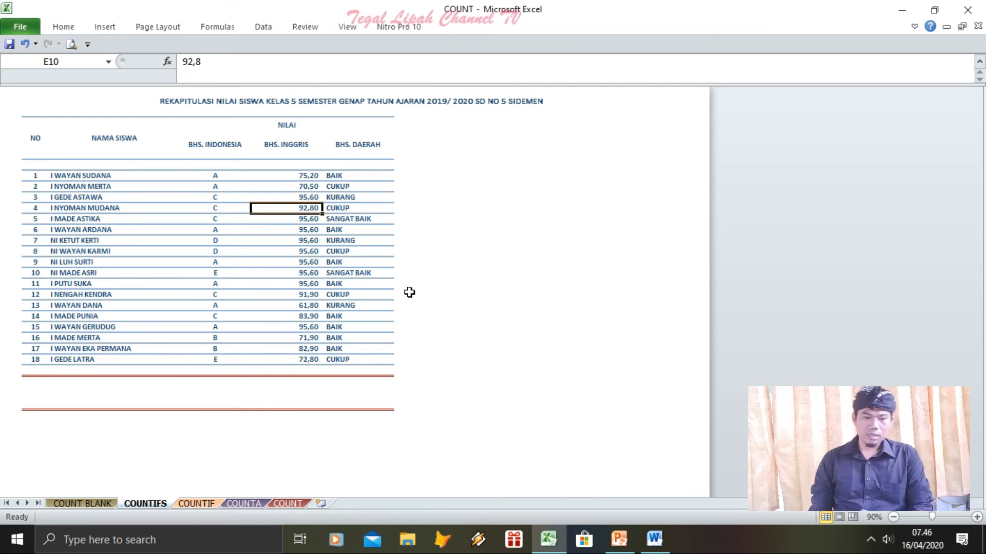
- Begin the result label in B26 with HASIL (FORMULA RESULT) BILANGAN BHS INDO "A",
{"action": "key", "text": "Down"}
{"action": "key", "text": "Down"}
{"action": "key", "text": "Down"}
{"action": "key", "text": "Down"}
{"action": "key", "text": "Down"}
{"action": "key", "text": "Down"}
{"action": "key", "text": "Down"}
{"action": "key", "text": "Down"}
{"action": "key", "text": "Down"}
{"action": "key", "text": "Left"}
{"action": "key", "text": "Down"}
{"action": "key", "text": "Down"}
{"action": "key", "text": "Down"}
{"action": "key", "text": "Down"}
{"action": "key", "text": "Down"}
{"action": "key", "text": "Left"}
{"action": "key", "text": "Down"}
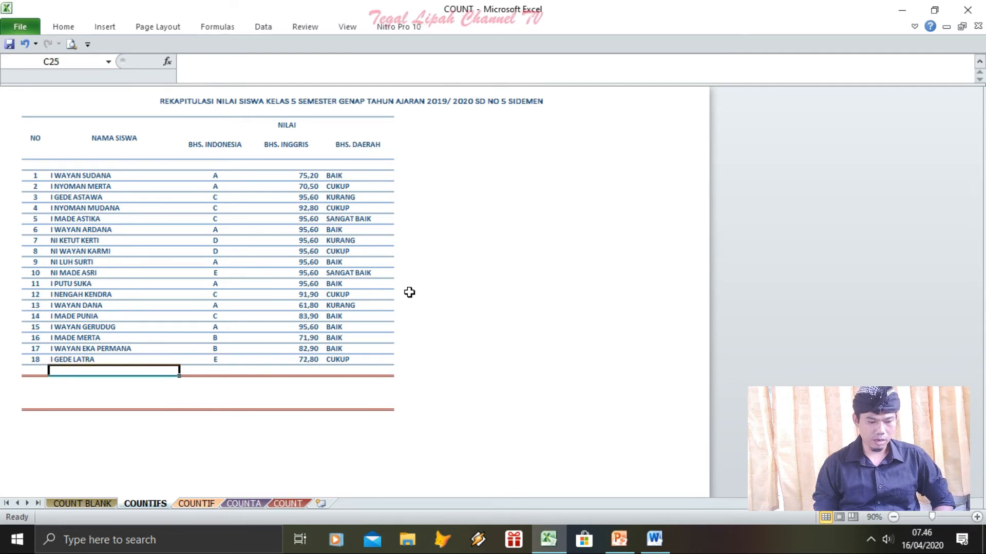
{"action": "key", "text": "Down"}
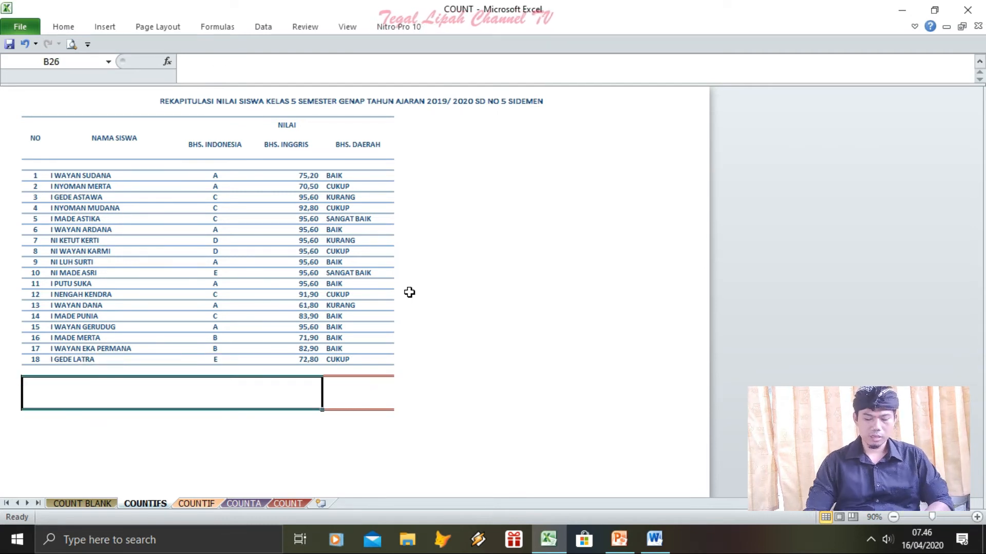
{"action": "type", "text": "HASIL"}
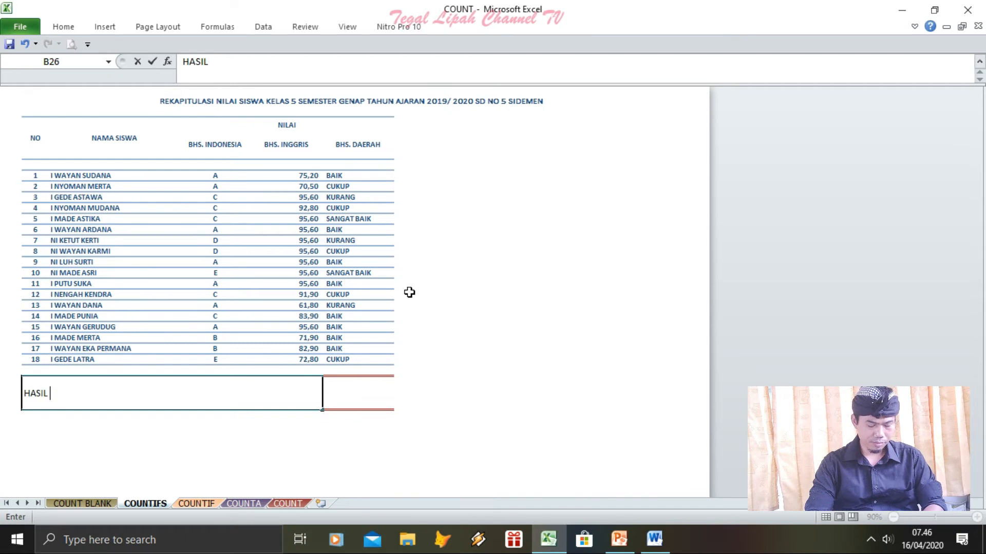
{"action": "type", "text": " (FORM"}
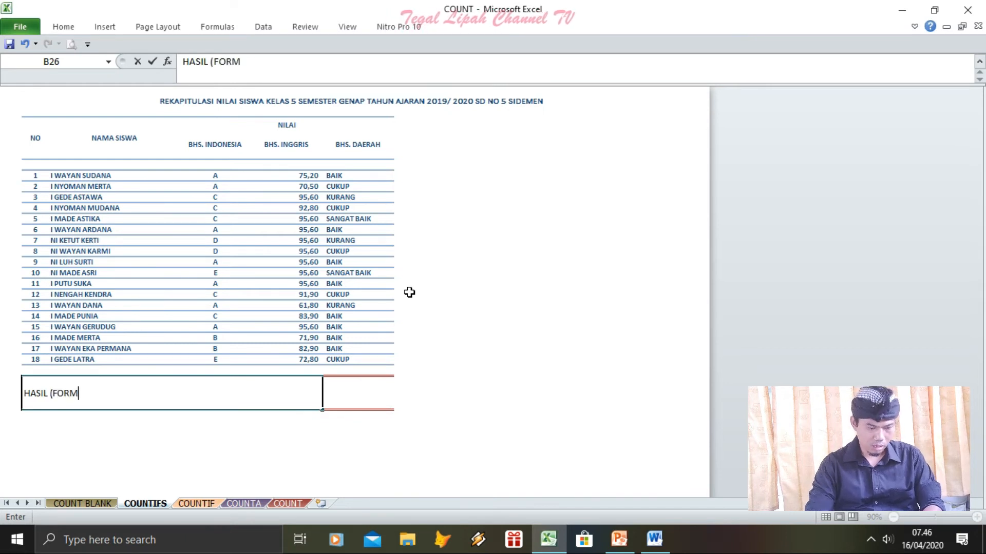
{"action": "type", "text": "ULA REUS"}
{"action": "key", "text": "BackSpace"}
{"action": "type", "text": "SUL"}
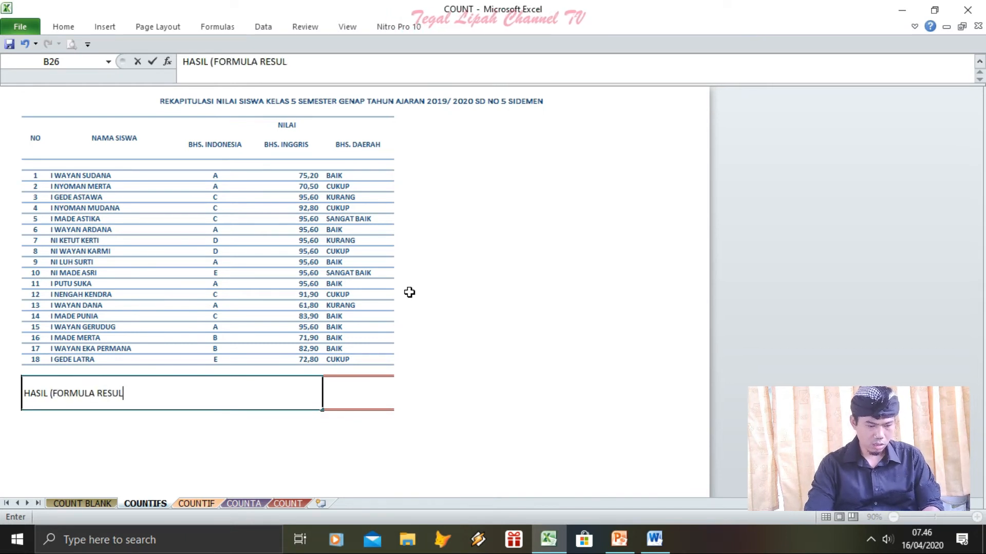
{"action": "type", "text": "T) BILANGAN BH"}
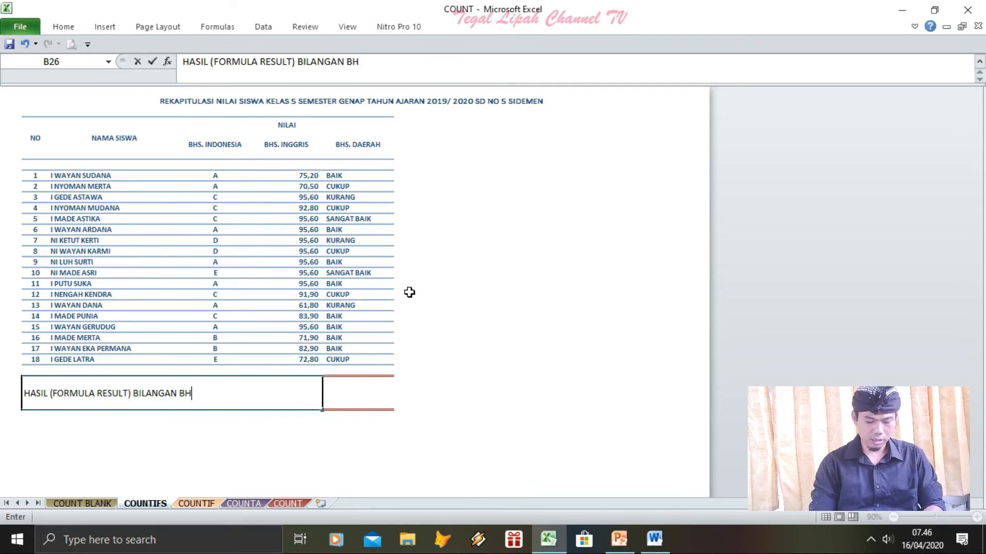
{"action": "type", "text": "S INGG"}
{"action": "key", "text": "BackSpace"}
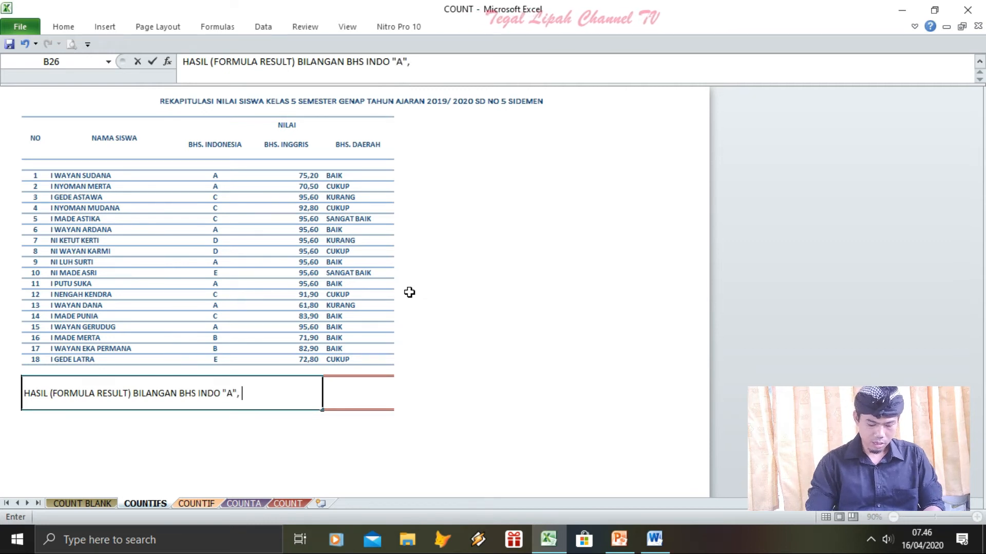
- Complete the B26 label with BHS INGGRIS "95,6" DAN BHS DAERAH "BAIK"
{"action": "type", "text": "BHS "}
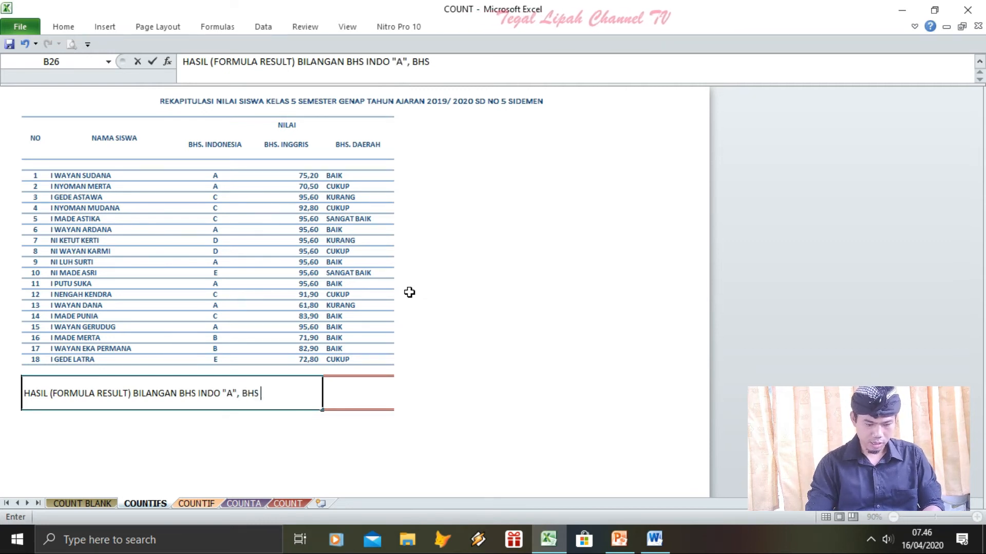
{"action": "type", "text": "INGGRIS \"95,"}
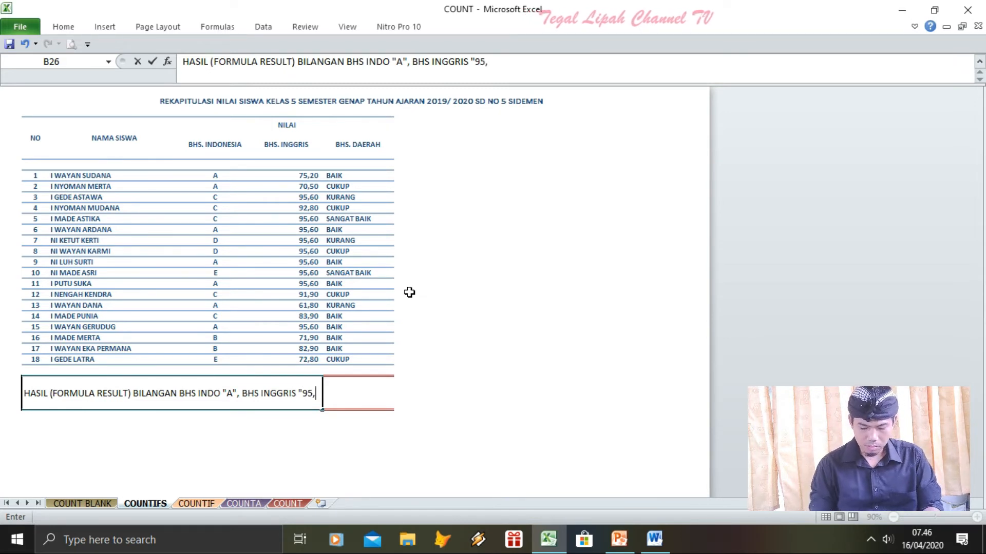
{"action": "type", "text": "6\" "}
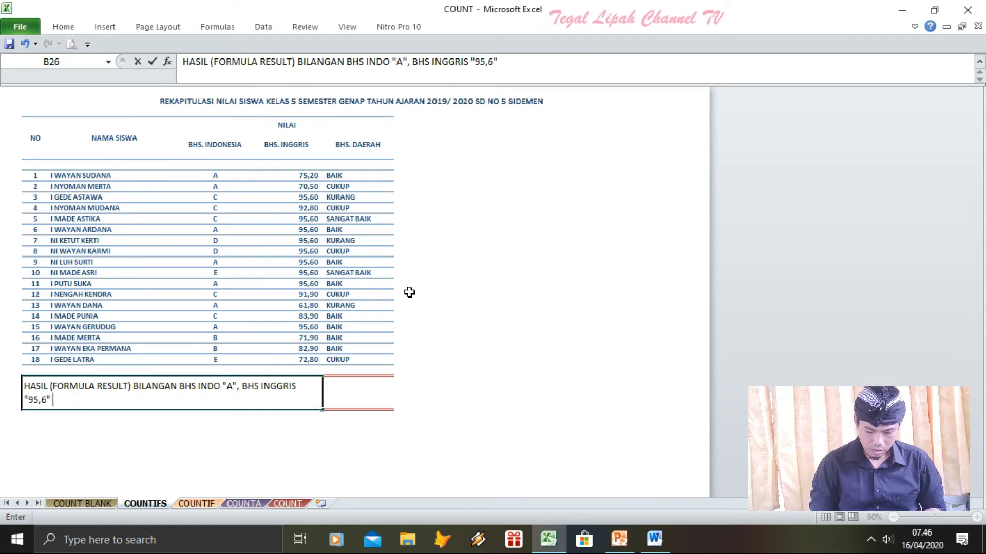
{"action": "type", "text": "DAN BHS DE"}
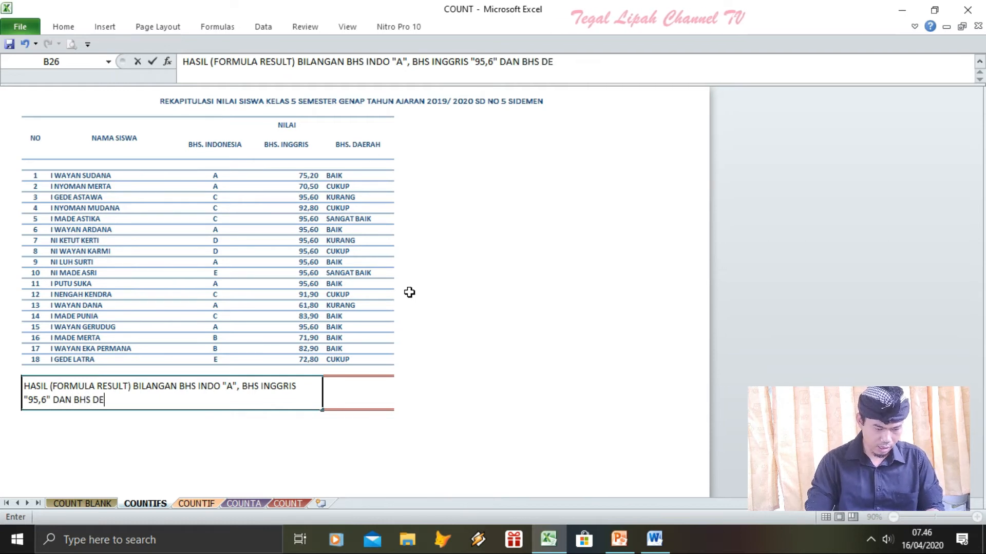
{"action": "key", "text": "BackSpace"}
{"action": "type", "text": "AR"}
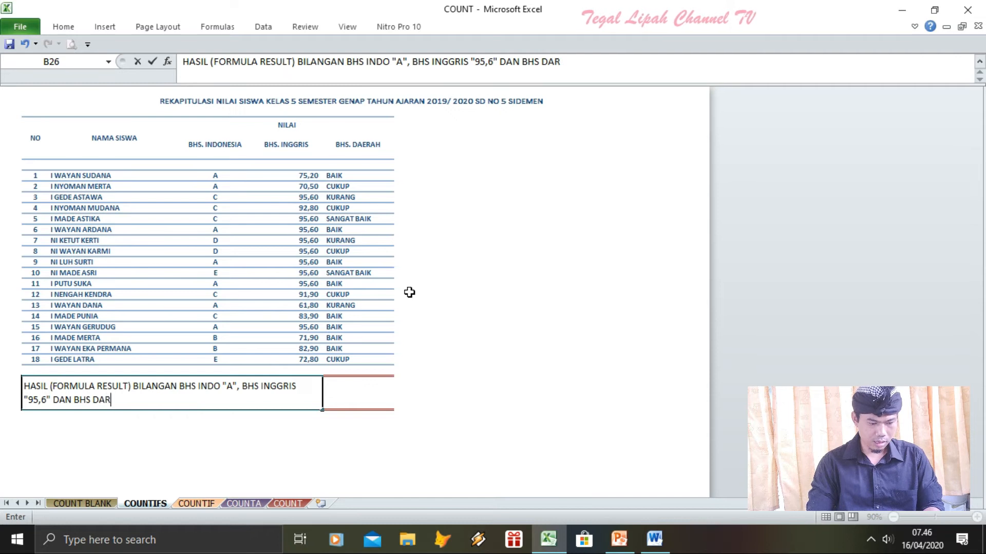
{"action": "key", "text": "BackSpace"}
{"action": "type", "text": "ERAH \"B"}
{"action": "key", "text": "BackSpace"}
{"action": "type", "text": "\"BAIK\""}
{"action": "key", "text": "Return"}
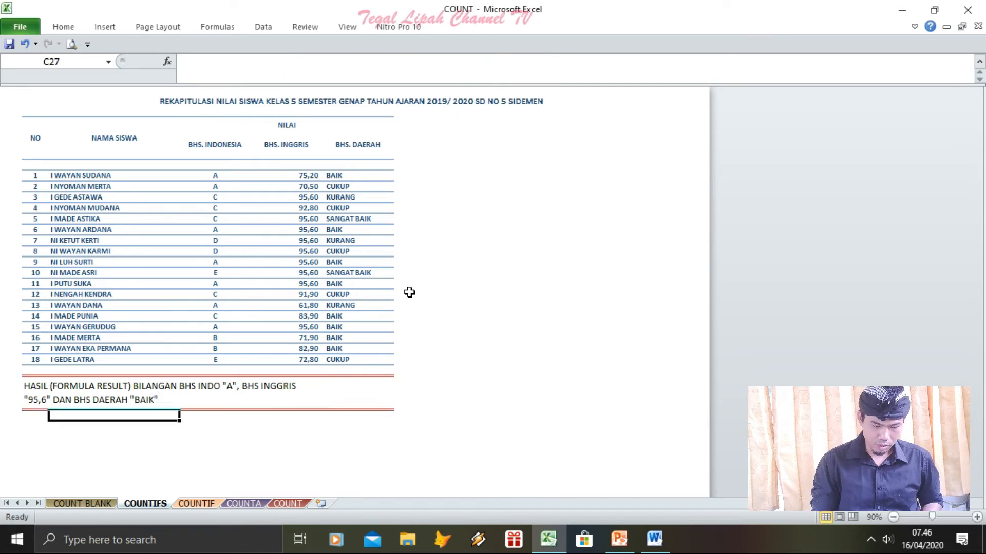
- Insert the COUNTIFS function in F26 and move its arguments dialog clear of the score table
{"action": "key", "text": "Up"}
{"action": "key", "text": "Right"}
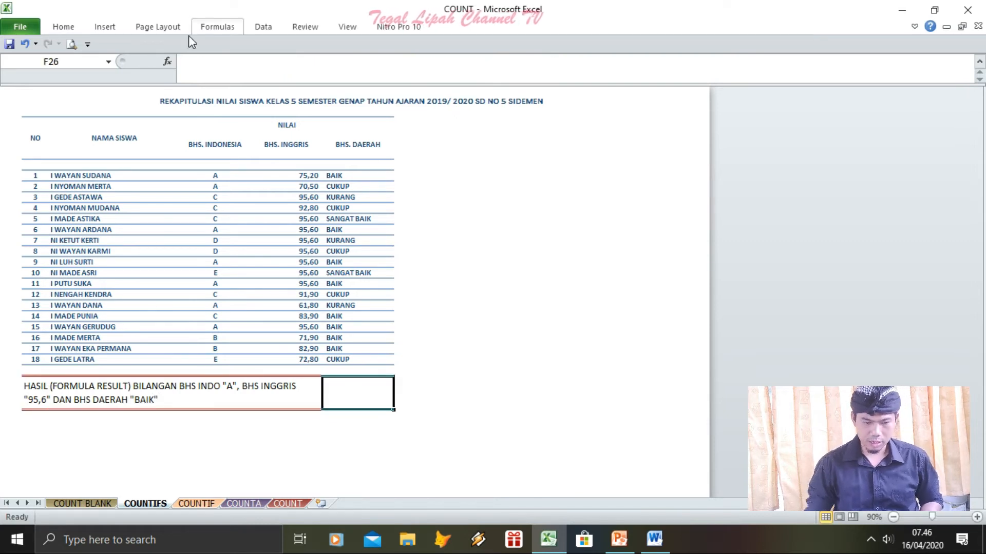
{"action": "left_click", "coordinate": [168, 61]}
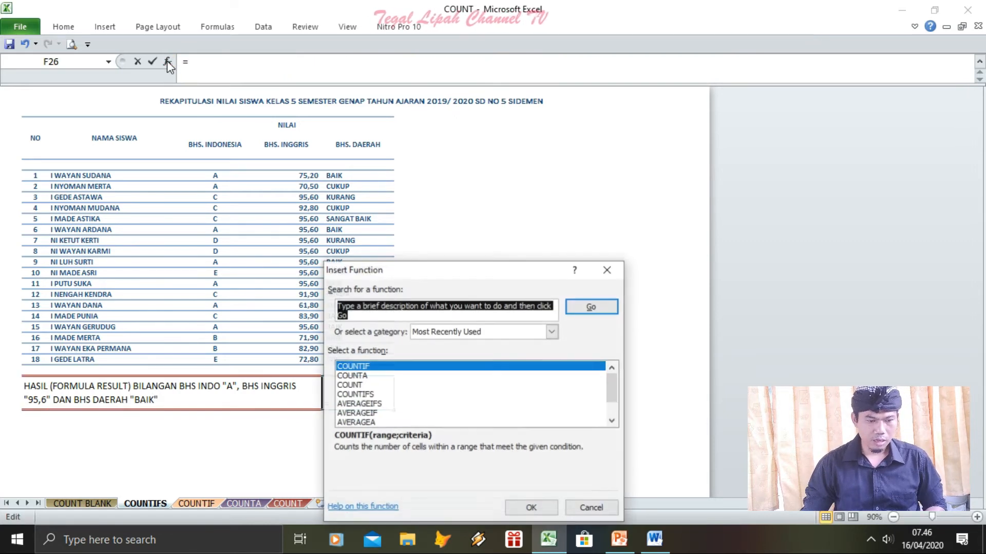
{"action": "left_click", "coordinate": [357, 395]}
{"action": "left_click", "coordinate": [536, 508]}
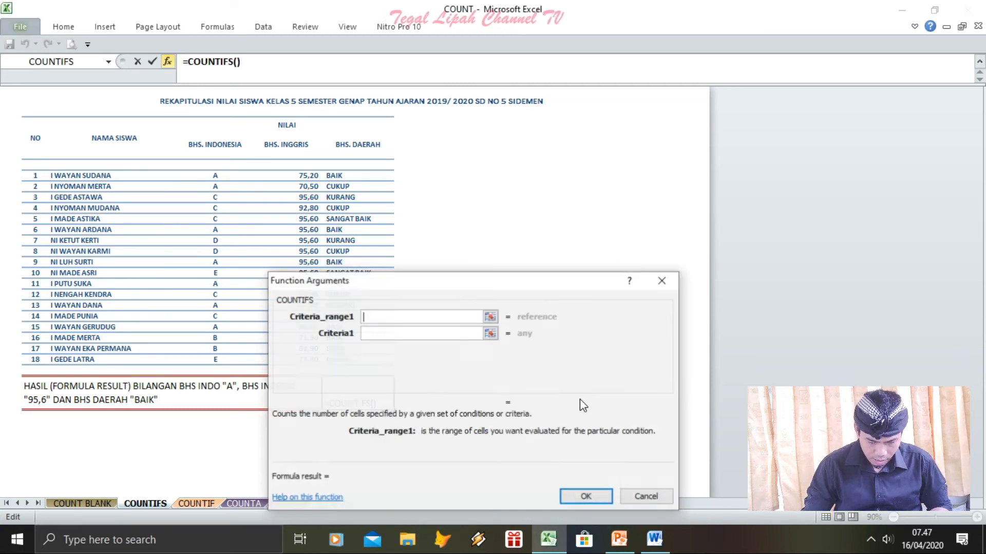
{"action": "left_click", "coordinate": [468, 264]}
{"action": "left_click_drag", "start_coordinate": [458, 284], "coordinate": [635, 131]}
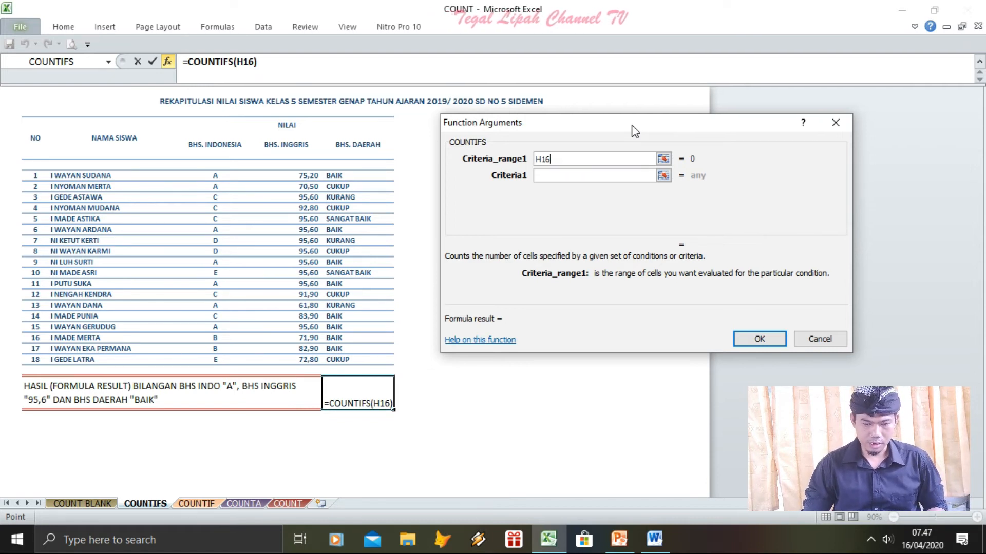
- Set the first COUNTIFS condition to range D7:D24 with criterion "=A"
{"action": "left_click_drag", "start_coordinate": [208, 175], "coordinate": [215, 359]}
{"action": "left_click", "coordinate": [548, 175]}
{"action": "type", "text": "A"}
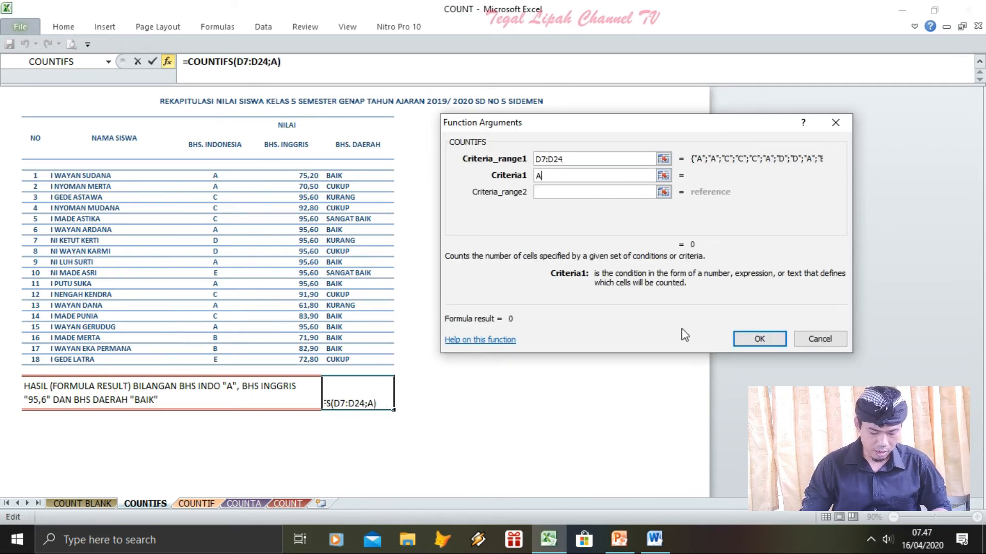
{"action": "key", "text": "BackSpace"}
{"action": "type", "text": "\""}
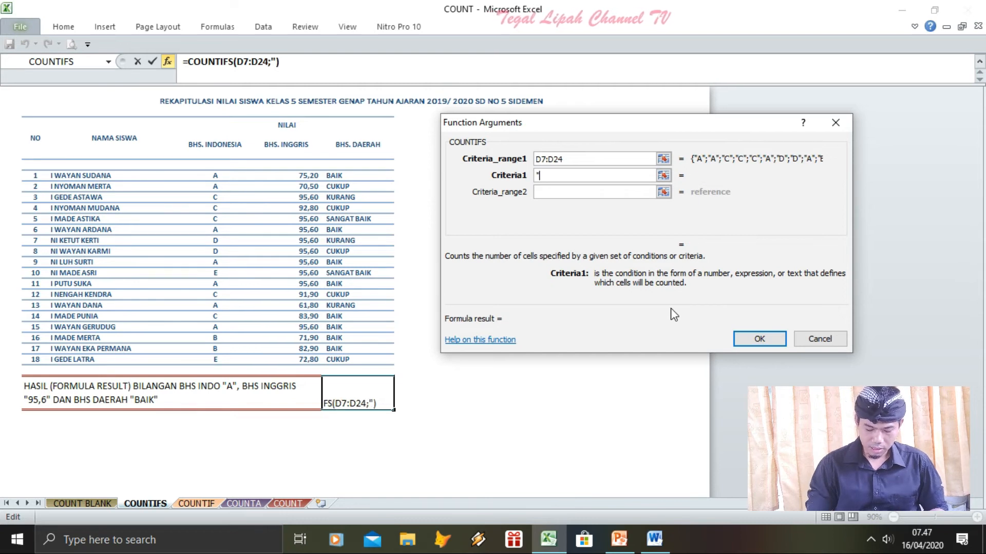
{"action": "type", "text": "="}
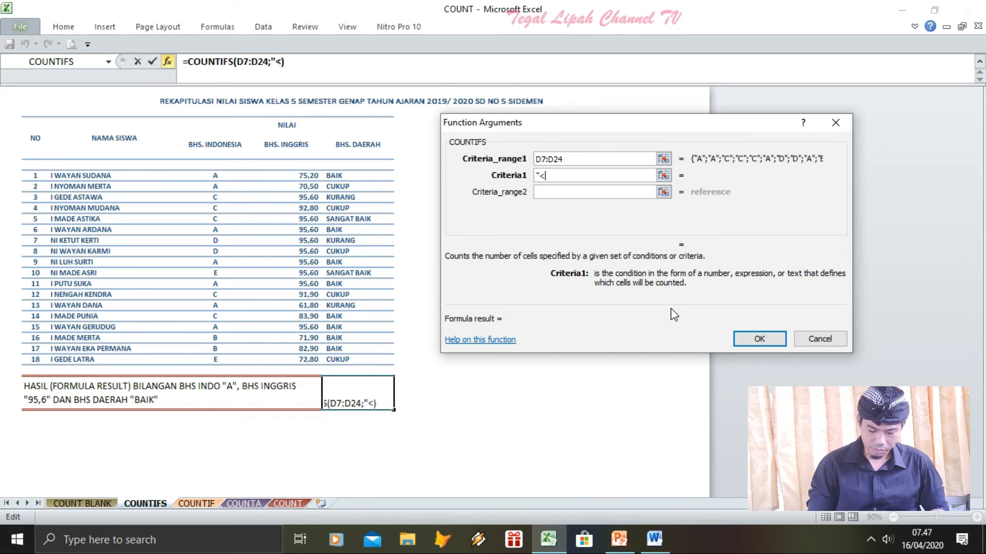
{"action": "type", "text": "A\""}
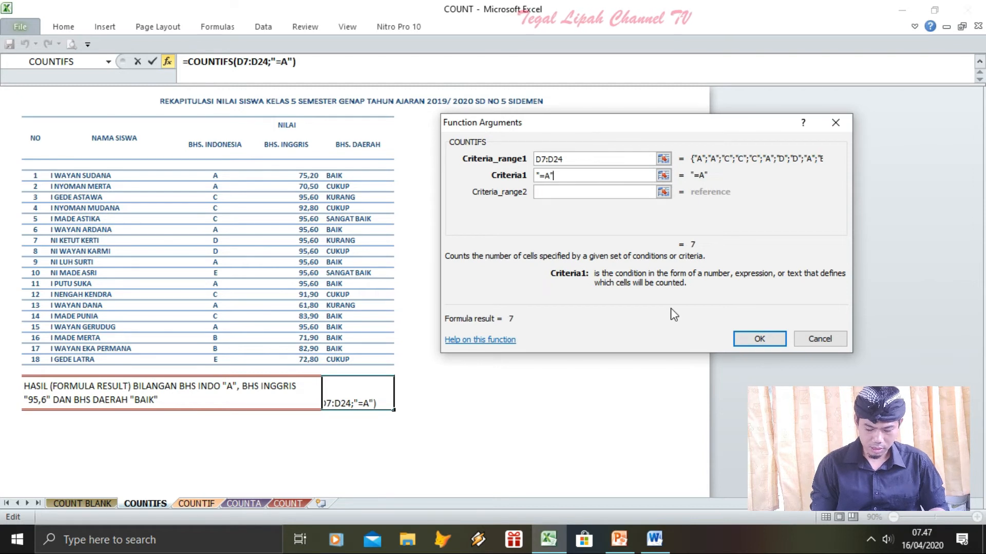
- Set the second COUNTIFS condition to range E7:E24 with criterion 95,60
{"action": "left_click", "coordinate": [543, 194]}
{"action": "left_click_drag", "start_coordinate": [301, 179], "coordinate": [296, 360]}
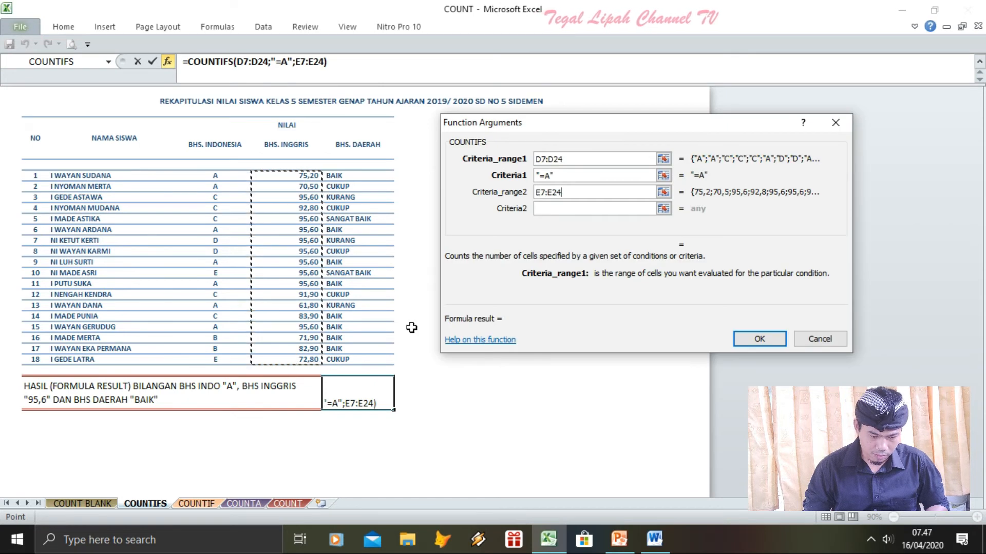
{"action": "left_click", "coordinate": [547, 208]}
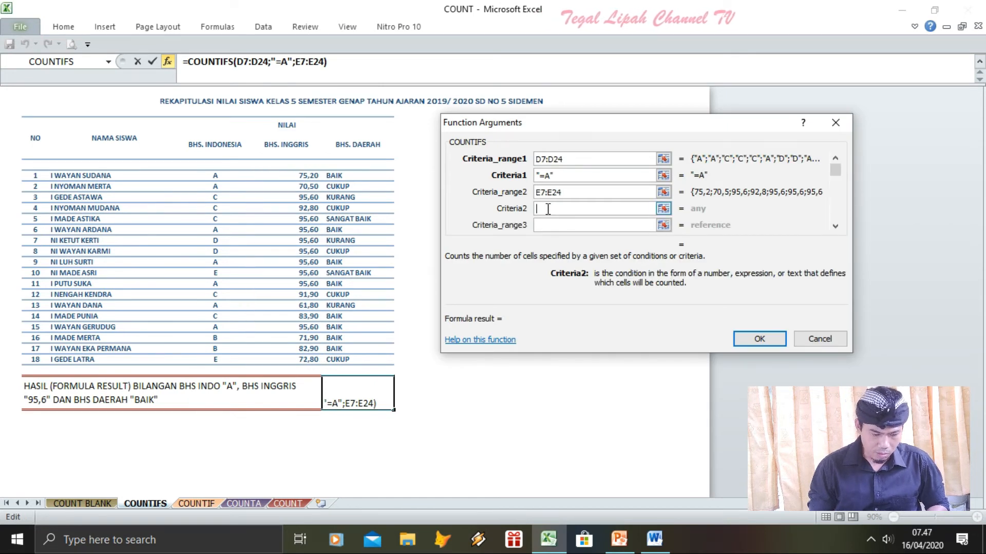
{"action": "type", "text": "95,60"}
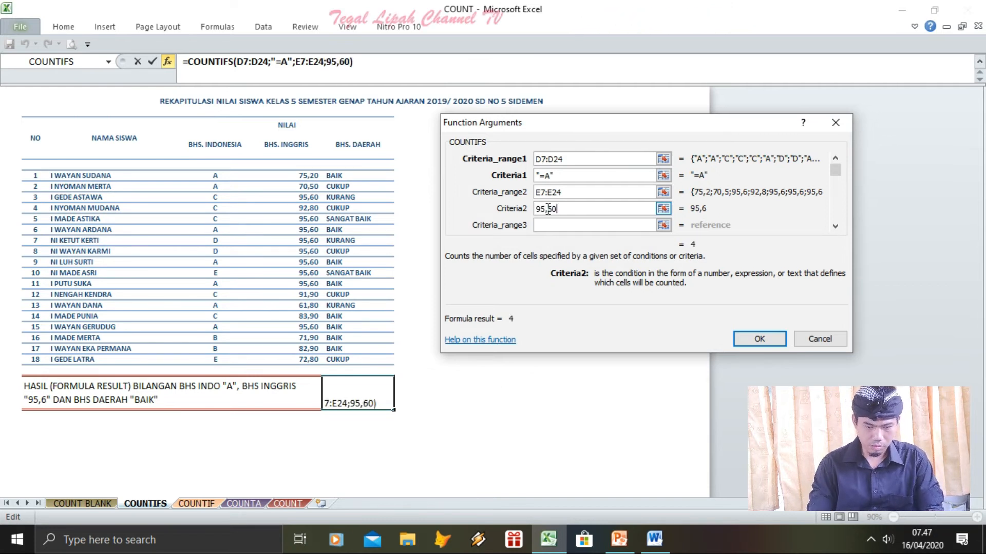
- Add a third COUNTIFS condition for range F7:F24 with criterion "=BAIK" and finish the formula
{"action": "left_click", "coordinate": [571, 225]}
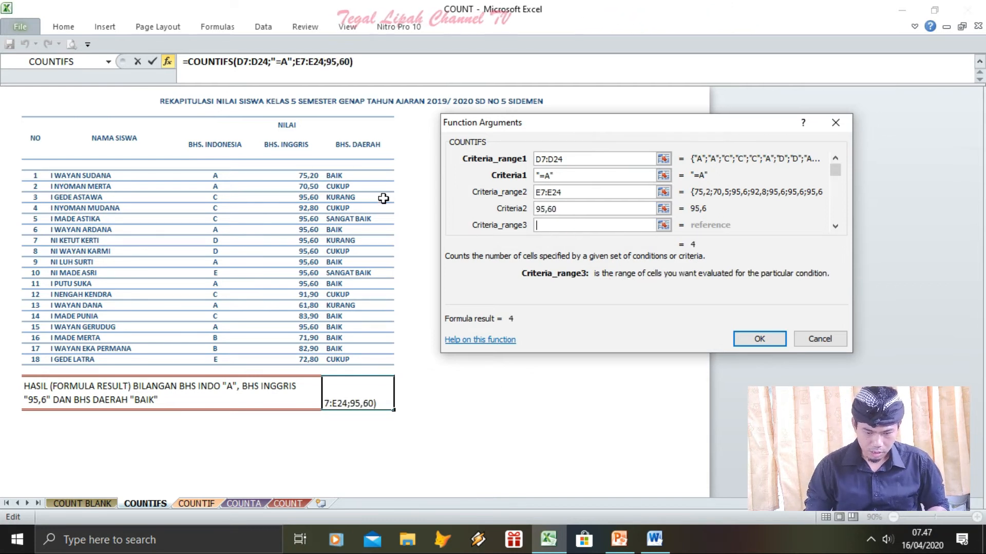
{"action": "left_click_drag", "start_coordinate": [354, 180], "coordinate": [354, 359]}
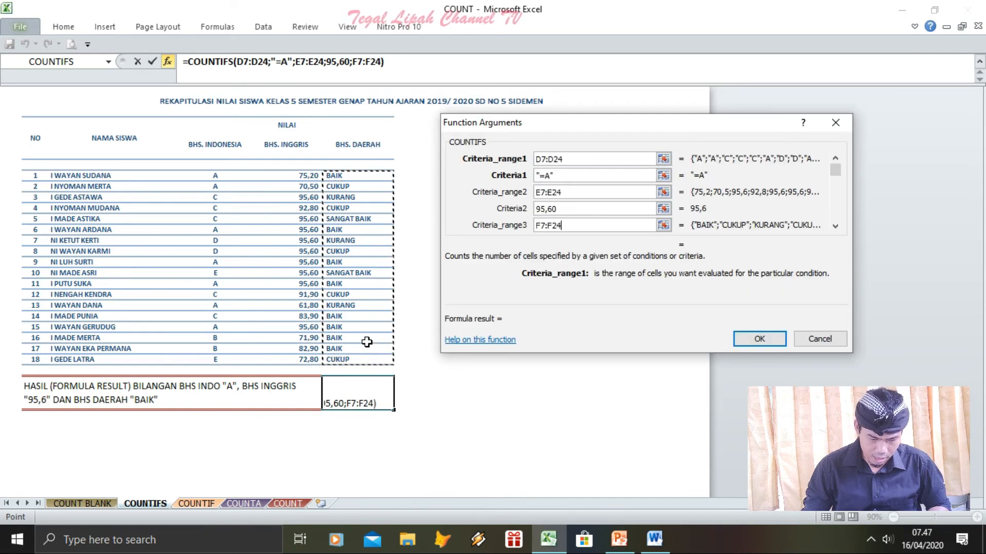
{"action": "left_click", "coordinate": [836, 226]}
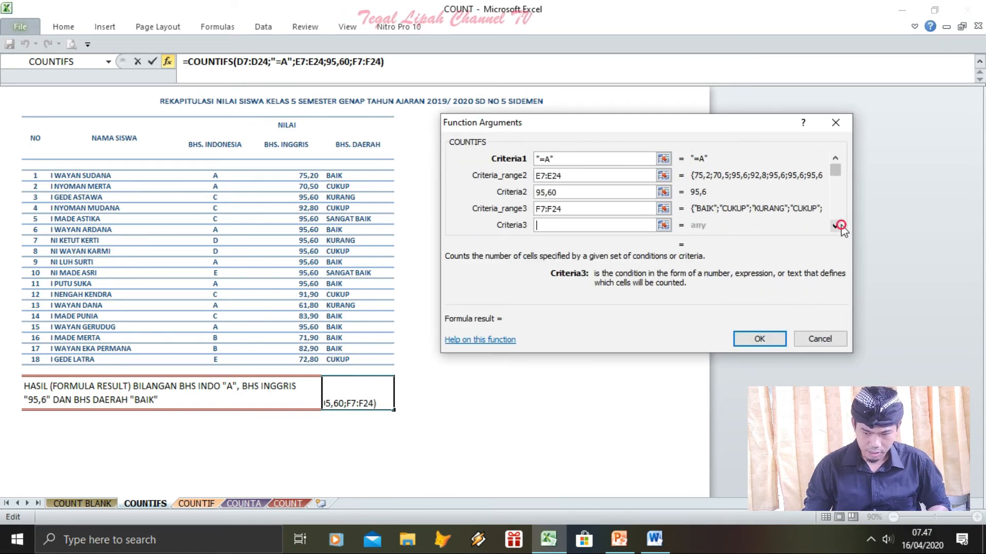
{"action": "type", "text": "\"="}
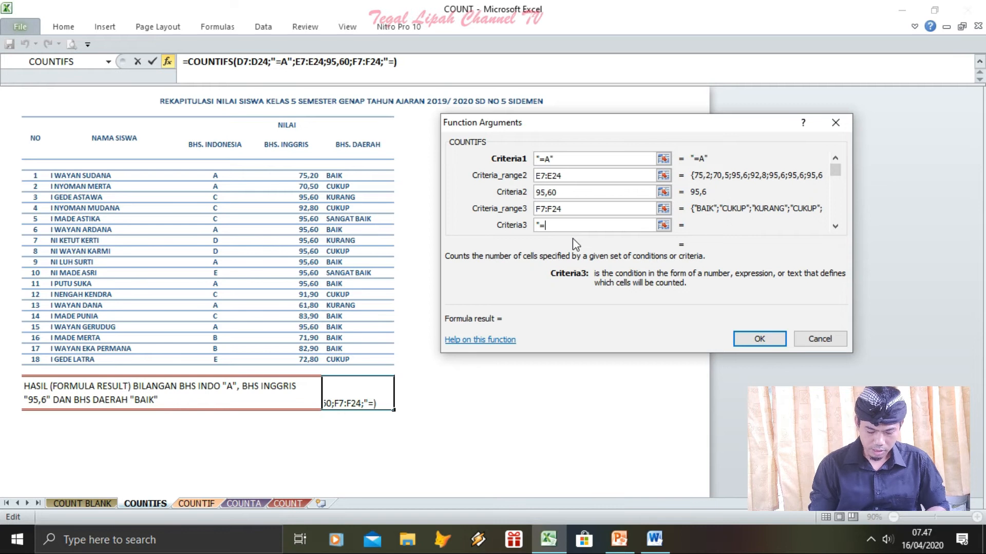
{"action": "type", "text": "BAIK\""}
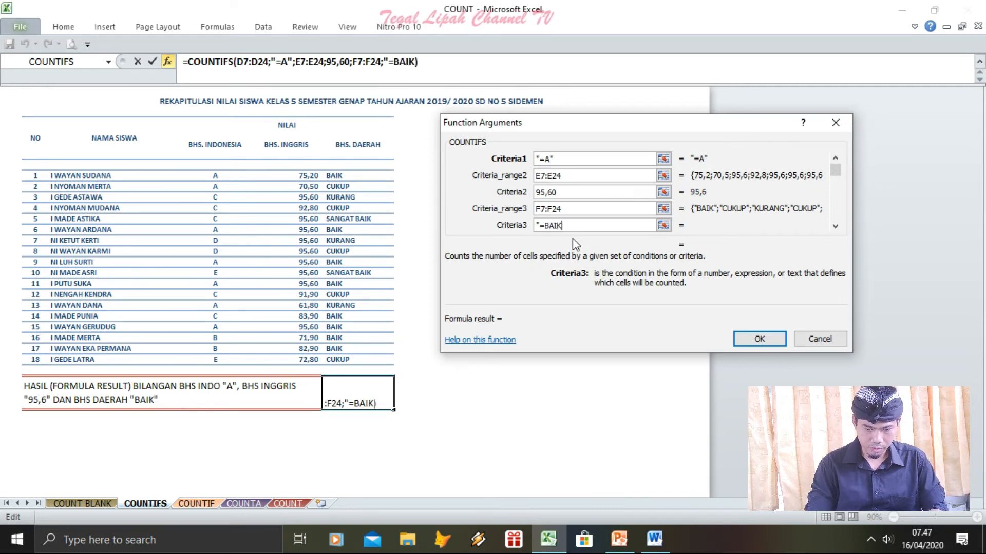
{"action": "left_click", "coordinate": [760, 339]}
- Align the COUNTIFS result in F26 vertically to the middle of its cell
{"action": "left_click", "coordinate": [590, 315]}
{"action": "left_click", "coordinate": [377, 391]}
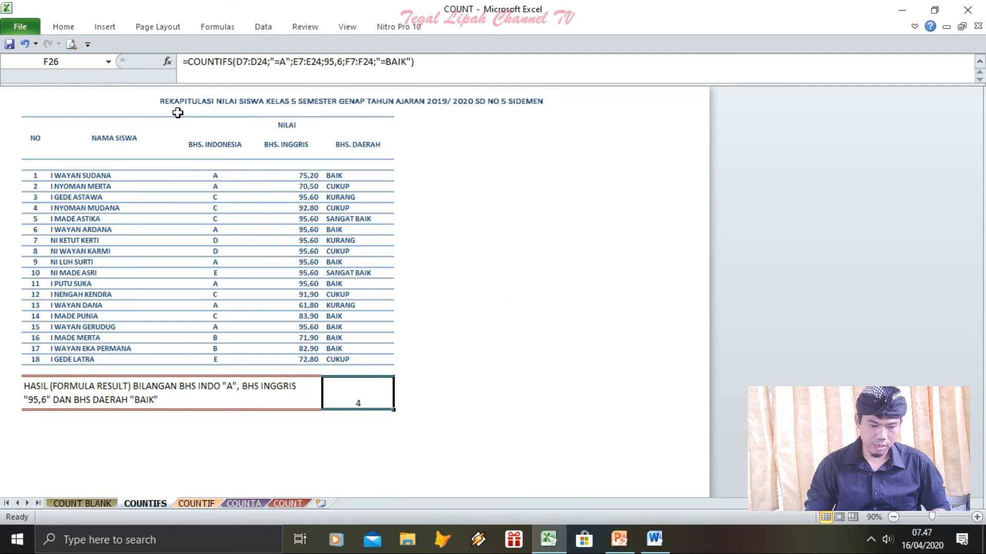
{"action": "left_click", "coordinate": [61, 30]}
{"action": "left_click", "coordinate": [288, 50]}
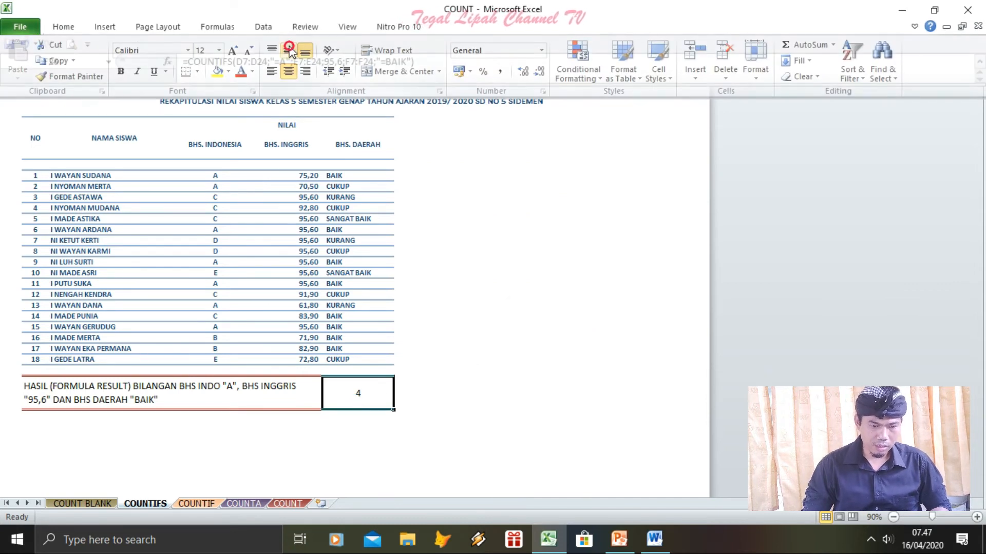
{"action": "left_click", "coordinate": [405, 279]}
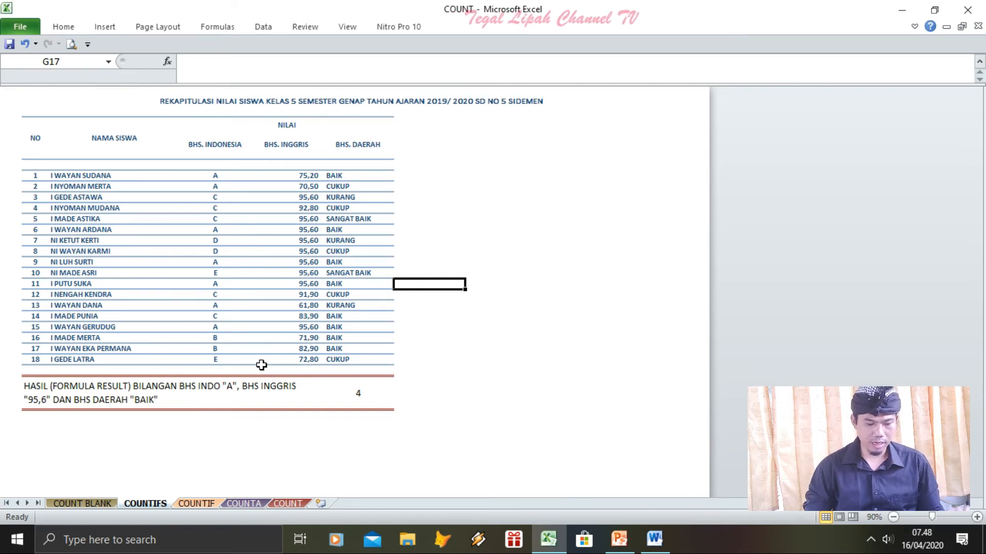
- Fill the table row of student number 15, cells B21 to F21, with standard yellow
{"action": "left_click", "coordinate": [343, 416]}
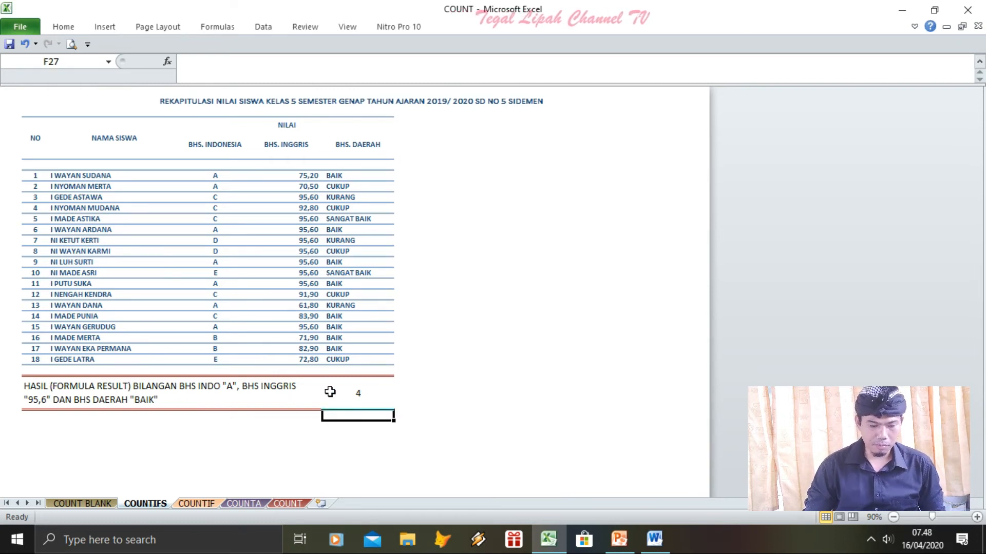
{"action": "left_click", "coordinate": [298, 364]}
{"action": "key", "text": "Up"}
{"action": "key", "text": "Up"}
{"action": "key", "text": "Up"}
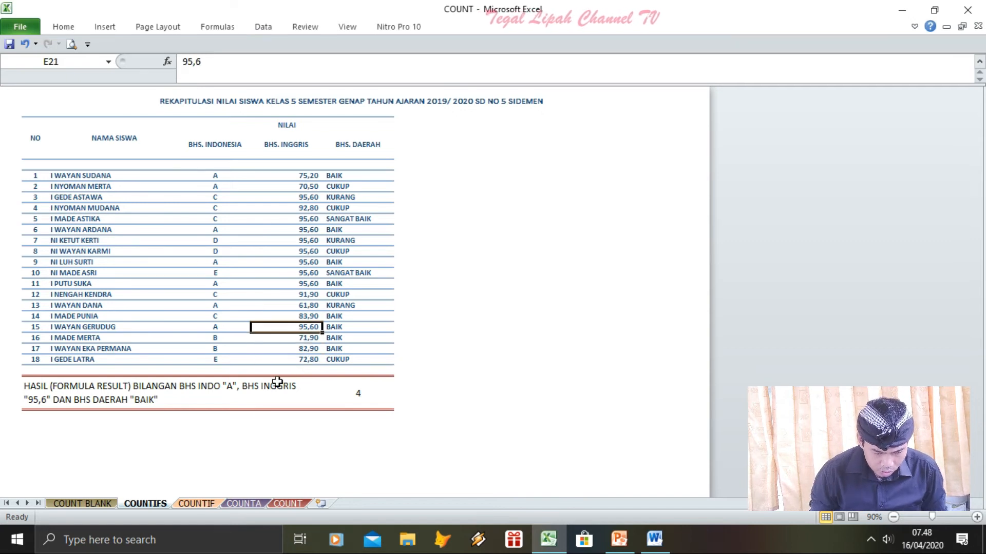
{"action": "key", "text": "Left"}
{"action": "key", "text": "Home"}
{"action": "key", "text": "Right"}
{"action": "key", "text": "shift+Right"}
{"action": "key", "text": "shift+Right"}
{"action": "key", "text": "shift+Right"}
{"action": "key", "text": "shift+Right"}
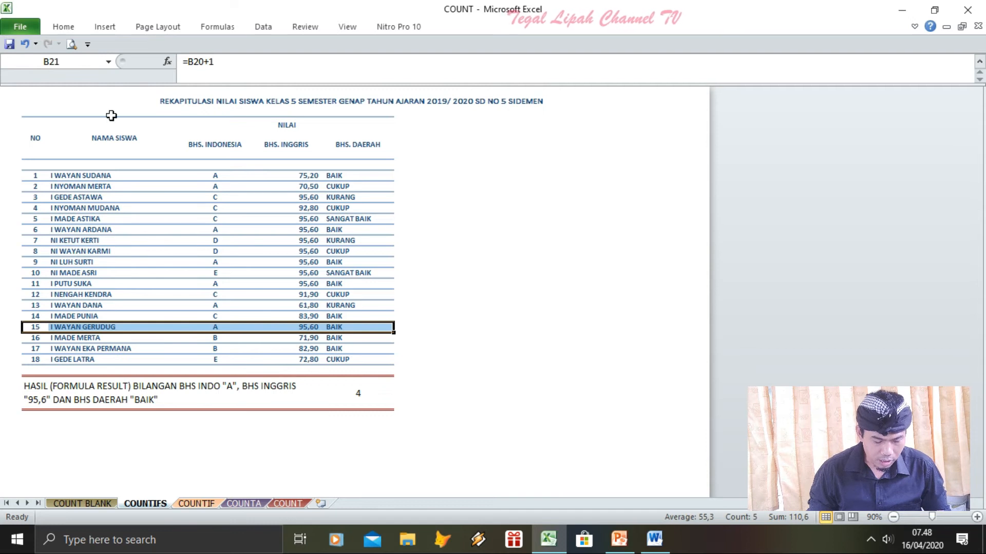
{"action": "left_click", "coordinate": [63, 26]}
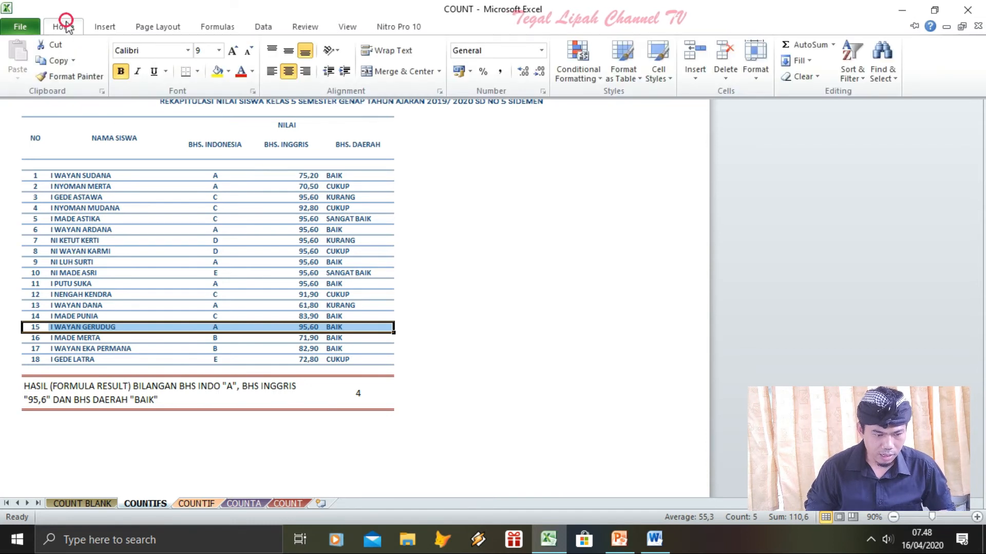
{"action": "left_click", "coordinate": [228, 72]}
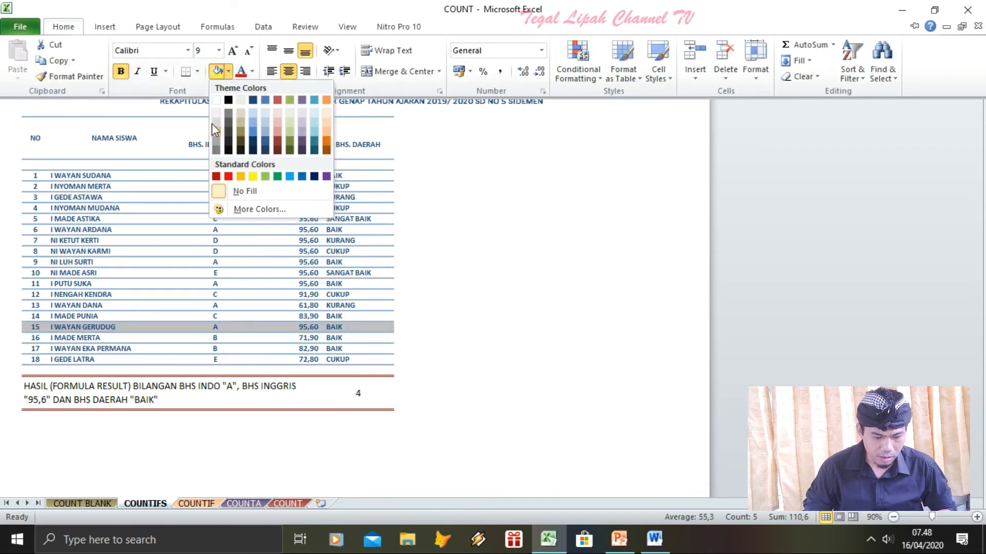
{"action": "left_click", "coordinate": [252, 177]}
- Fill the table row of student number 11, cells B17 to F17, with the same yellow
{"action": "left_click", "coordinate": [79, 293]}
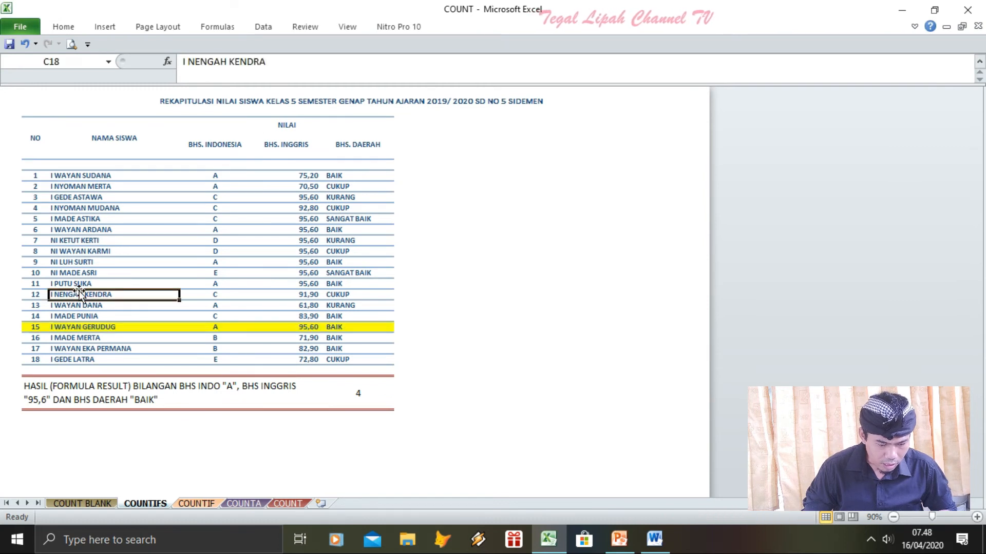
{"action": "key", "text": "Up"}
{"action": "key", "text": "Left"}
{"action": "key", "text": "shift+Right"}
{"action": "key", "text": "shift+Right"}
{"action": "key", "text": "shift+Right"}
{"action": "key", "text": "shift+Right"}
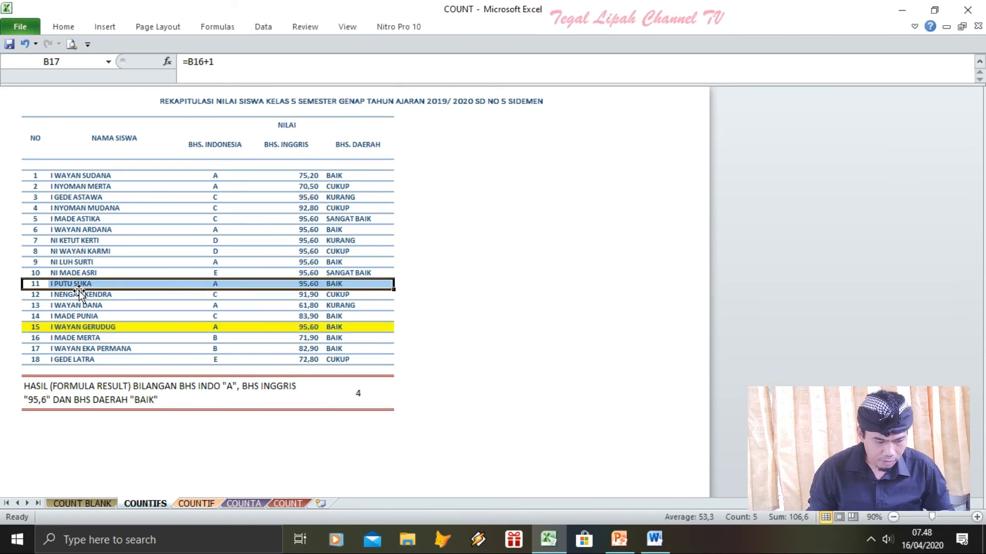
{"action": "left_click", "coordinate": [63, 26]}
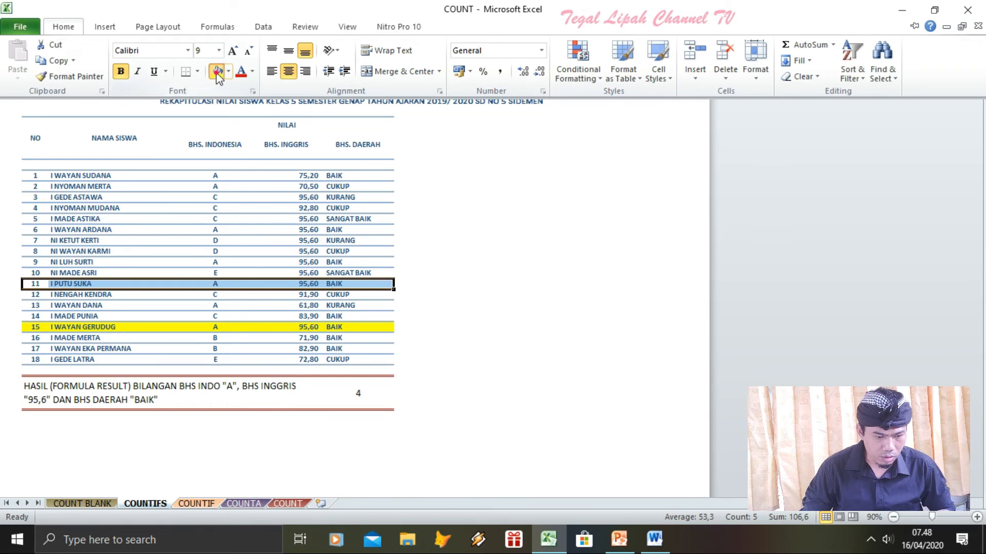
{"action": "left_click", "coordinate": [187, 72]}
- Fill the table row of student number 9, cells B15 to F15, with the same yellow
{"action": "left_click", "coordinate": [132, 268]}
{"action": "key", "text": "Up"}
{"action": "key", "text": "Left"}
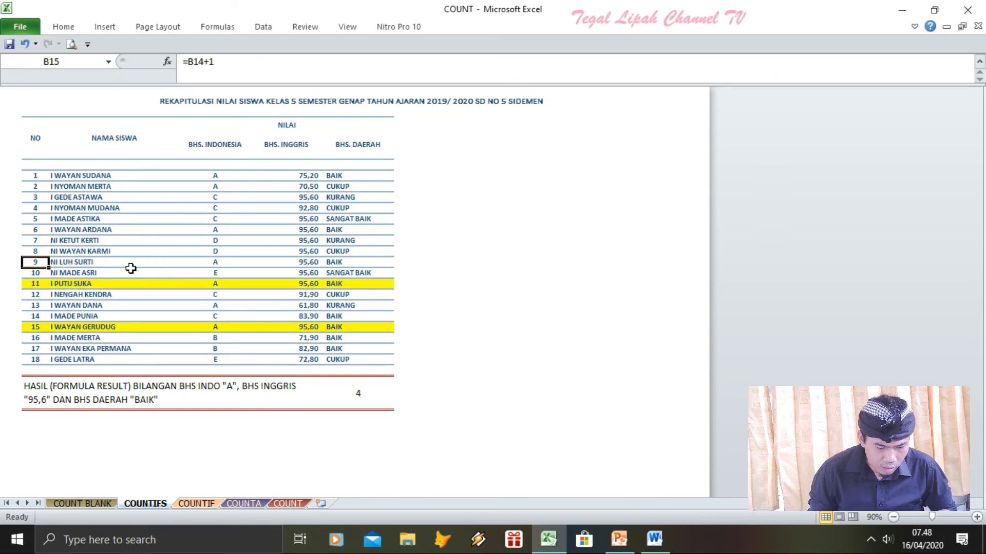
{"action": "key", "text": "shift+Right"}
{"action": "key", "text": "shift+Right"}
{"action": "key", "text": "shift+Right"}
{"action": "key", "text": "shift+Right"}
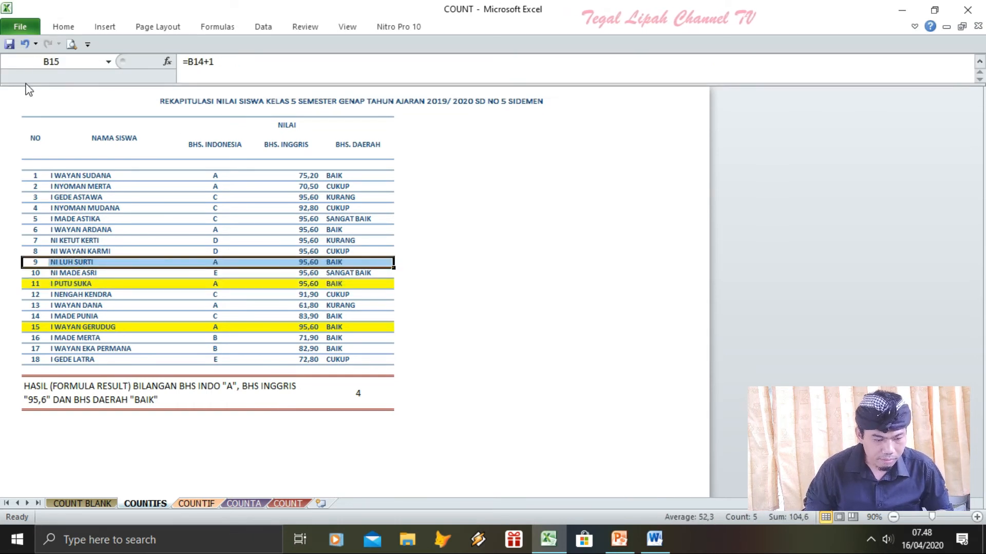
{"action": "left_click", "coordinate": [57, 28]}
{"action": "left_click", "coordinate": [217, 72]}
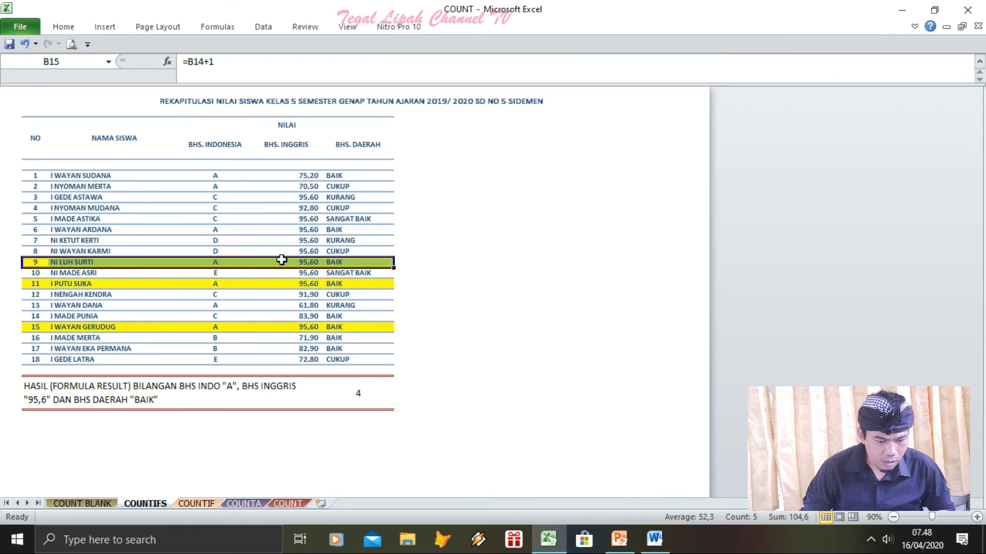
- Fill the table row of student number 6, cells B12 to F12, with the same yellow
{"action": "key", "text": "Up"}
{"action": "key", "text": "Up"}
{"action": "key", "text": "Up"}
{"action": "key", "text": "Up"}
{"action": "key", "text": "Down"}
{"action": "key", "text": "shift+Right"}
{"action": "key", "text": "shift+Right"}
{"action": "key", "text": "shift+Right"}
{"action": "key", "text": "shift+Right"}
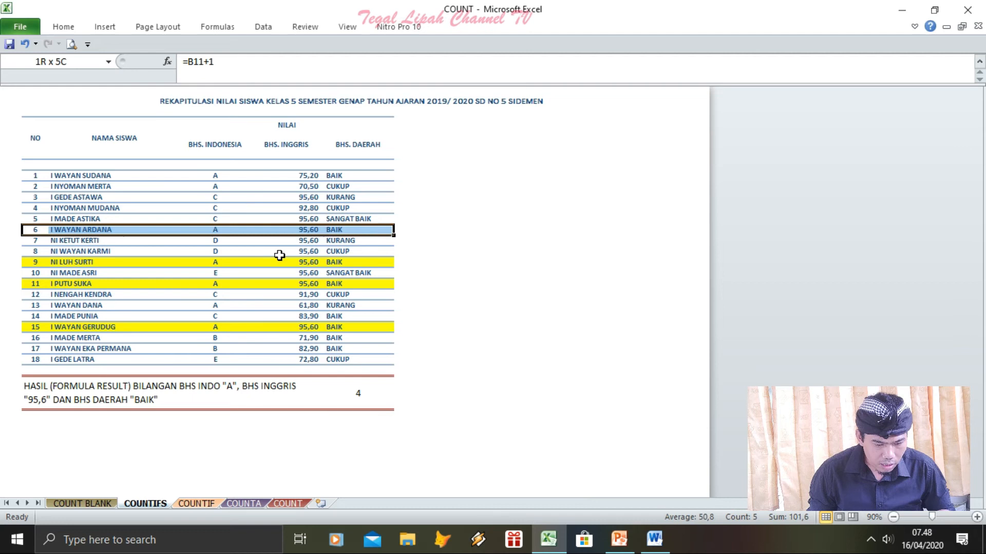
{"action": "left_click", "coordinate": [64, 26]}
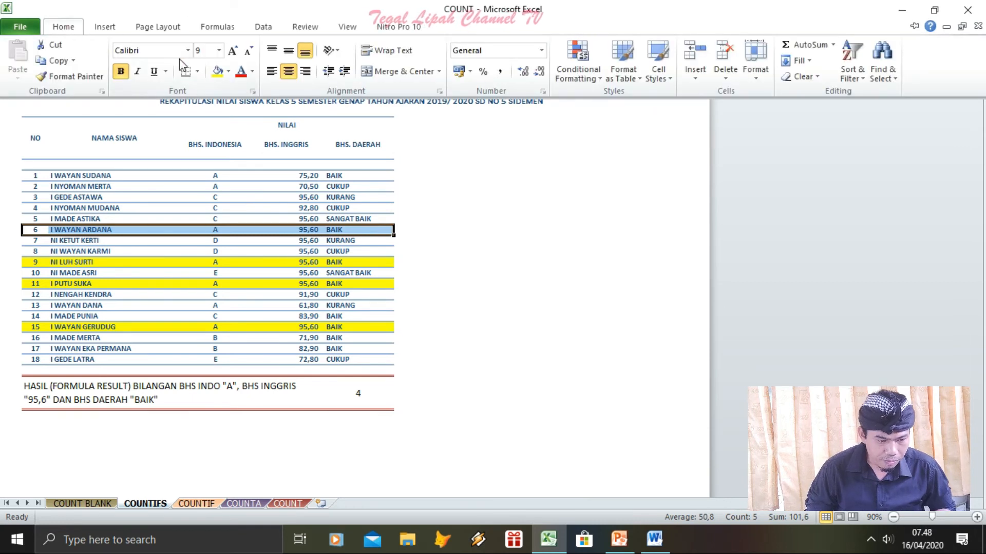
{"action": "left_click", "coordinate": [217, 72]}
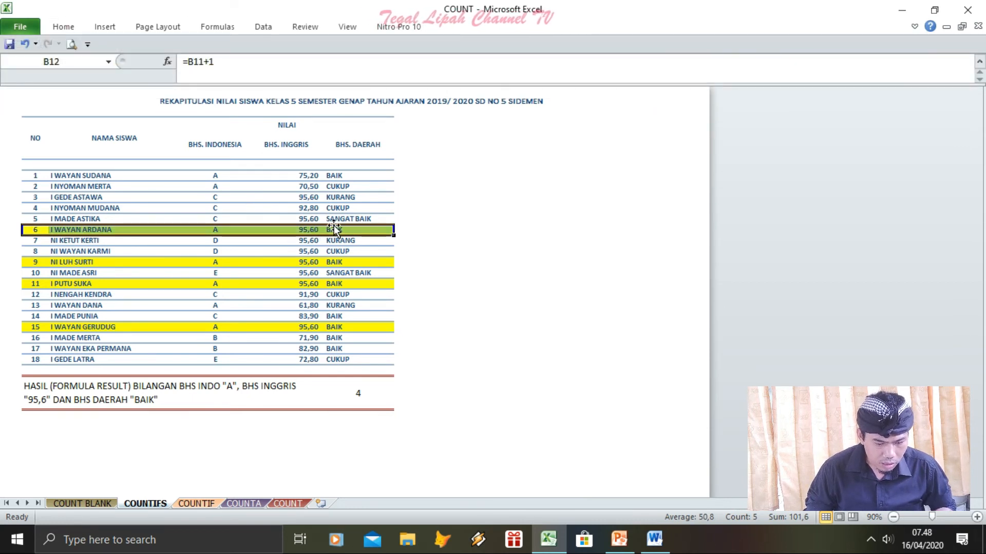
{"action": "key", "text": "Up"}
{"action": "key", "text": "Up"}
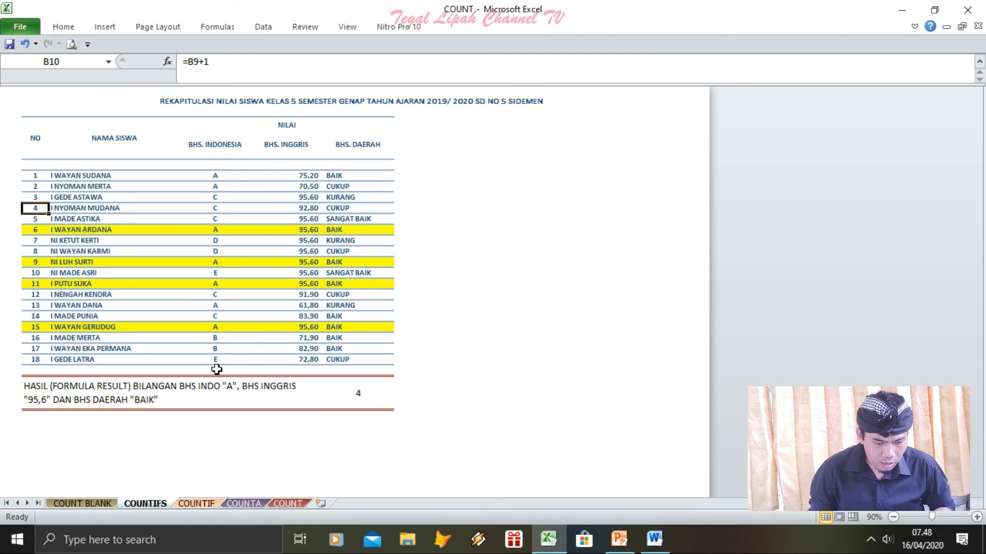
{"action": "key", "text": "Up"}
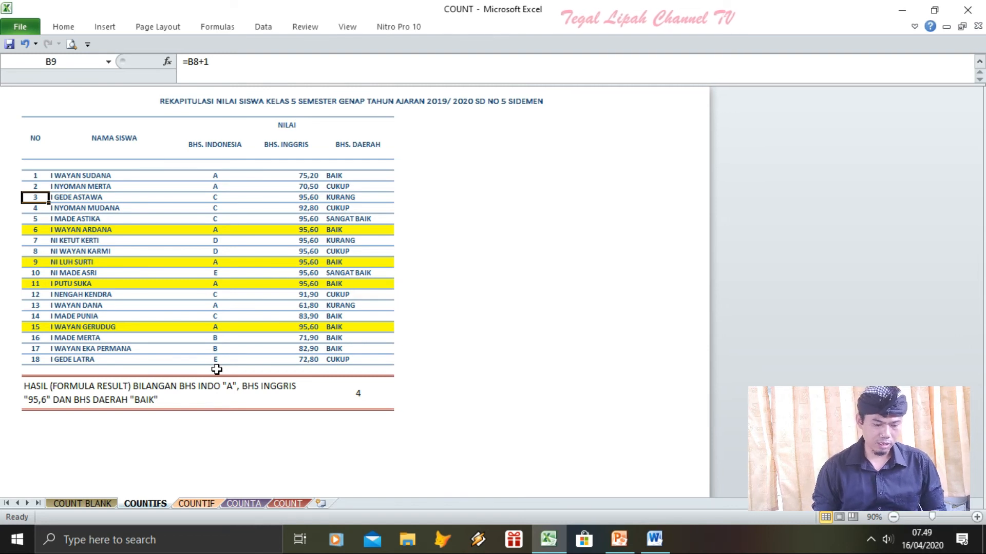
- On the COUNT BLANK sheet, clear the BHS. DAERAH score in F14 and the MATEMATIKA score in H17
{"action": "left_click", "coordinate": [82, 503]}
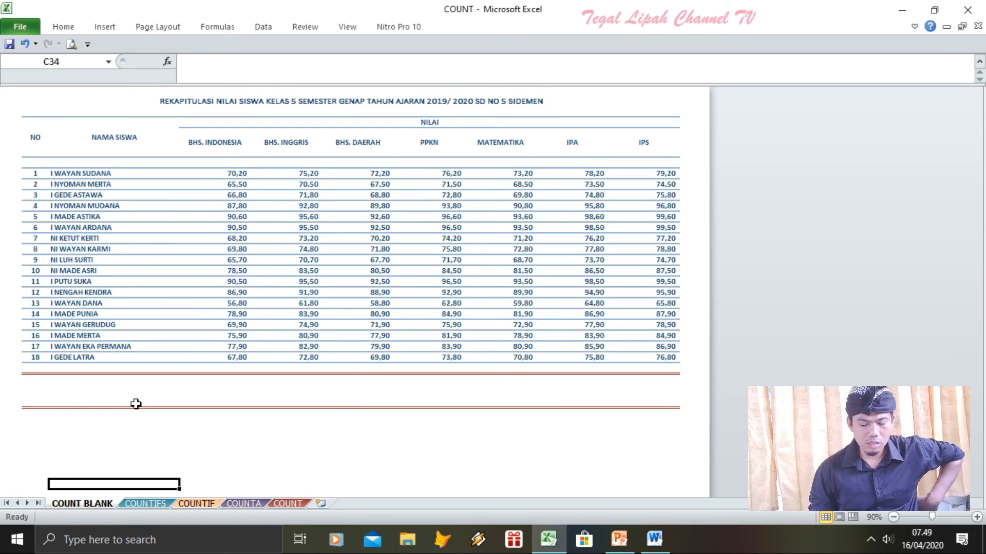
{"action": "left_click", "coordinate": [378, 249]}
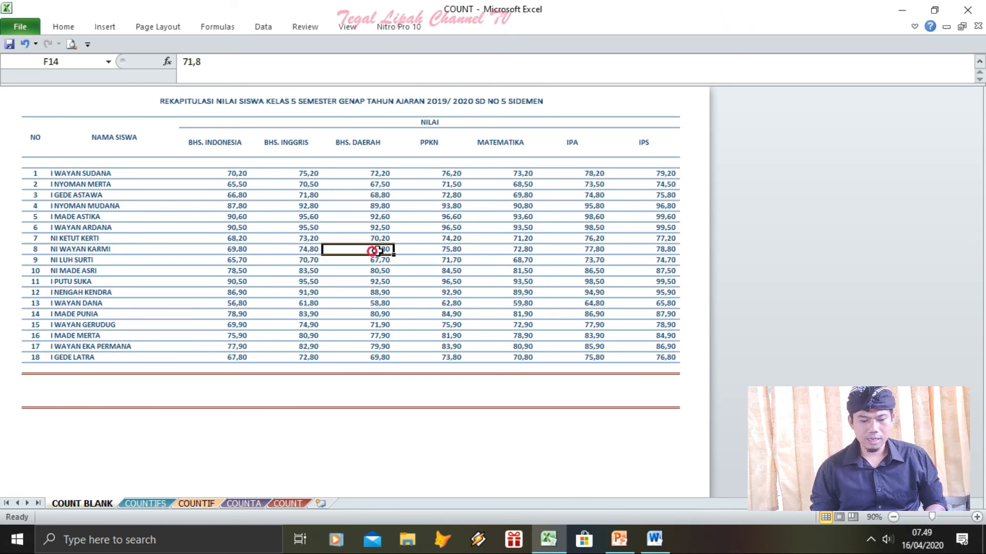
{"action": "key", "text": "Delete"}
{"action": "key", "text": "Down"}
{"action": "key", "text": "Right"}
{"action": "key", "text": "Right"}
{"action": "key", "text": "Down"}
{"action": "key", "text": "Down"}
{"action": "key", "text": "Delete"}
- Clear the IPS score in J21, the IPA score in I23 and the MATEMATIKA score in H23
{"action": "key", "text": "Down"}
{"action": "key", "text": "Down"}
{"action": "key", "text": "Right"}
{"action": "key", "text": "Right"}
{"action": "key", "text": "Down"}
{"action": "key", "text": "Down"}
{"action": "key", "text": "Delete"}
{"action": "key", "text": "Down"}
{"action": "key", "text": "Left"}
{"action": "key", "text": "Down"}
{"action": "key", "text": "Delete"}
{"action": "key", "text": "Left"}
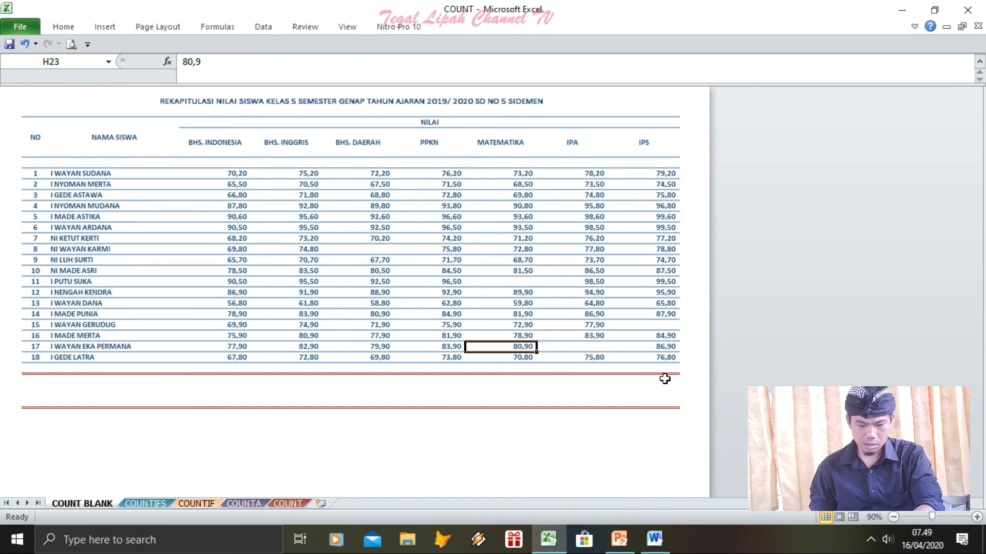
{"action": "key", "text": "Delete"}
- Clear the BHS. INGGRIS score in E21 and the BHS. INDONESIA score in D17
{"action": "key", "text": "Left"}
{"action": "key", "text": "Left"}
{"action": "key", "text": "Left"}
{"action": "key", "text": "Up"}
{"action": "key", "text": "Up"}
{"action": "key", "text": "Delete"}
{"action": "key", "text": "Left"}
{"action": "key", "text": "Up"}
{"action": "key", "text": "Up"}
{"action": "key", "text": "Up"}
{"action": "key", "text": "Up"}
{"action": "key", "text": "Delete"}
- Merge cells B26 to F26 below the table and left-align the merged cell
{"action": "left_click", "coordinate": [192, 405]}
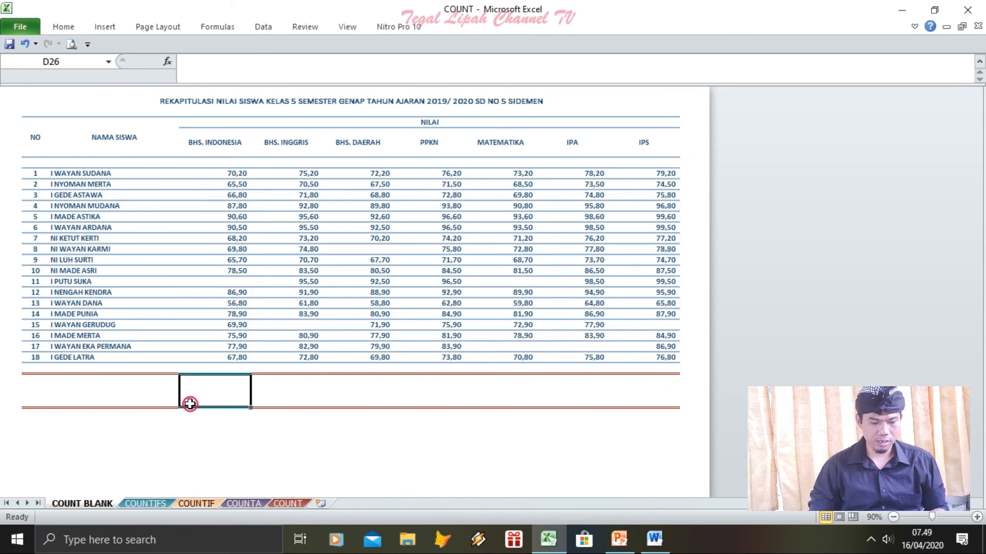
{"action": "key", "text": "Left"}
{"action": "key", "text": "Left"}
{"action": "key", "text": "Right"}
{"action": "key", "text": "Left"}
{"action": "key", "text": "shift+Right"}
{"action": "key", "text": "shift+Right"}
{"action": "key", "text": "shift+Right"}
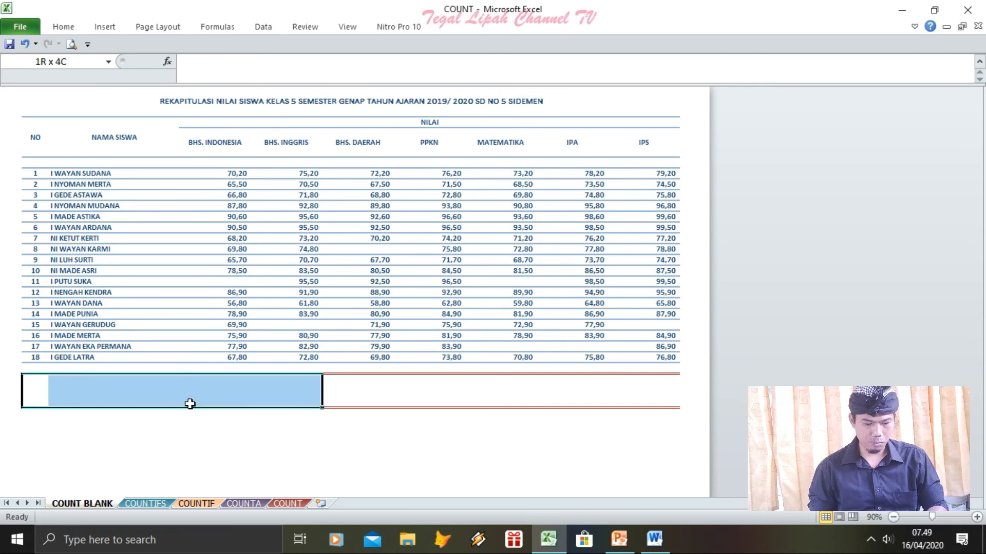
{"action": "key", "text": "shift+Right"}
{"action": "left_click", "coordinate": [57, 26]}
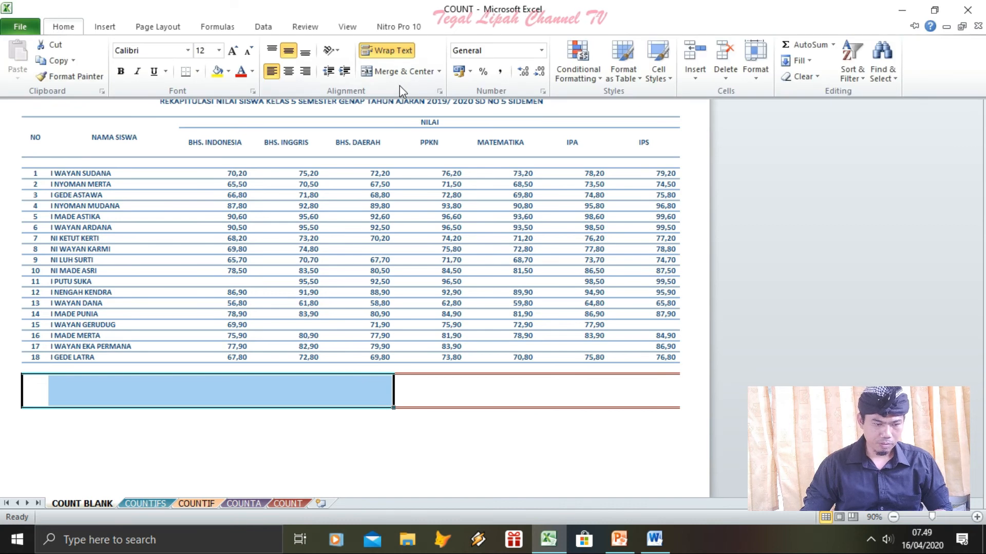
{"action": "left_click", "coordinate": [399, 72]}
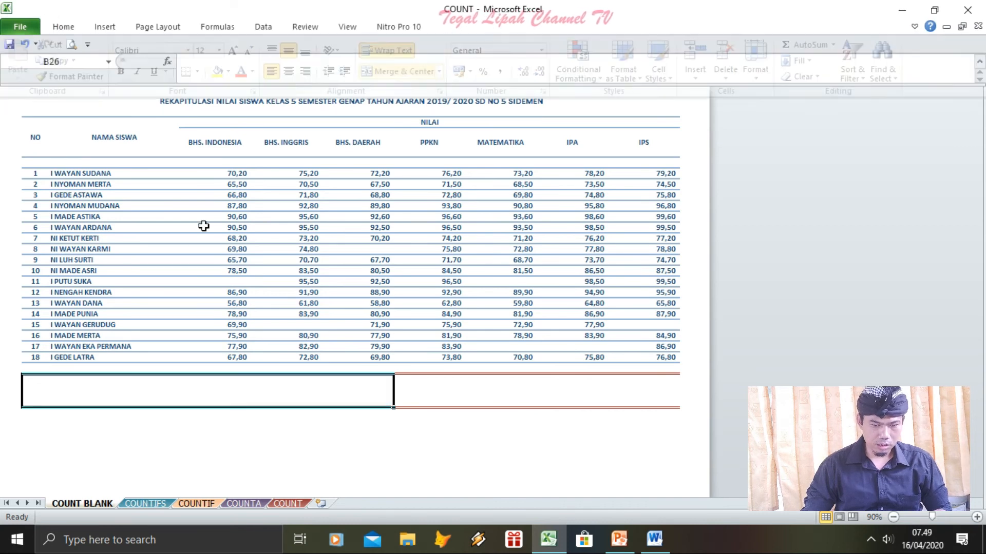
{"action": "left_click", "coordinate": [63, 26]}
{"action": "left_click", "coordinate": [271, 70]}
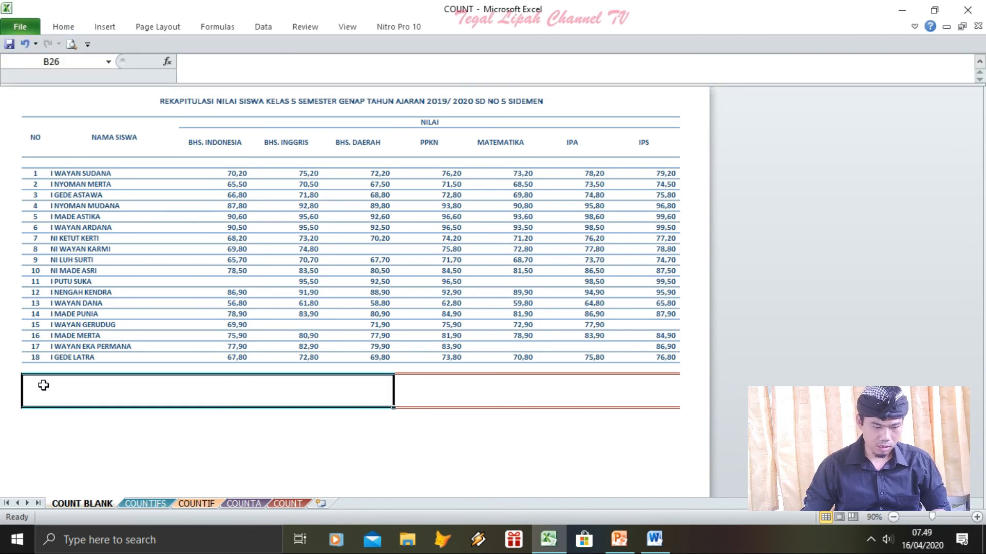
- Enter the label "HASIL (FORMULA RESULT) CELL KOSONG" in merged cell B26
{"action": "type", "text": "HASIL (FORUMAL"}
{"action": "key", "text": "BackSpace"}
{"action": "key", "text": "BackSpace"}
{"action": "key", "text": "BackSpace"}
{"action": "key", "text": "BackSpace"}
{"action": "key", "text": "BackSpace"}
{"action": "key", "text": "BackSpace"}
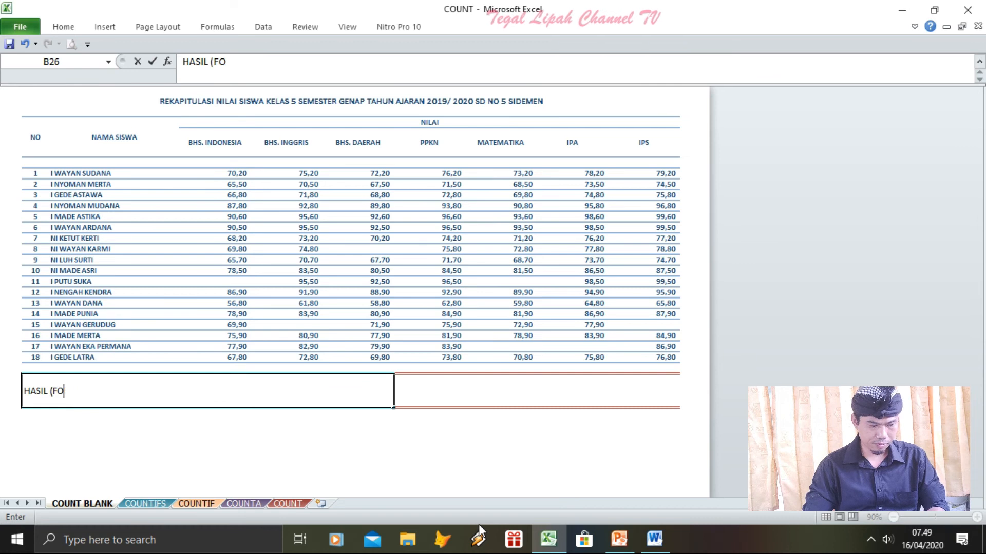
{"action": "type", "text": "RMULA RESULT) B"}
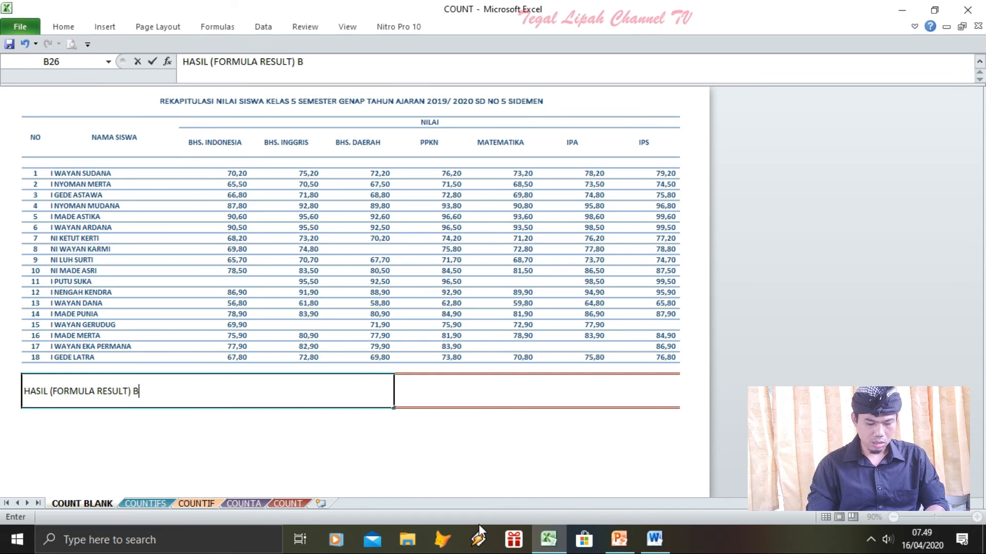
{"action": "type", "text": "ILANGAN TIDA"}
{"action": "key", "text": "BackSpace"}
{"action": "key", "text": "BackSpace"}
{"action": "key", "text": "BackSpace"}
{"action": "key", "text": "BackSpace"}
{"action": "key", "text": "BackSpace"}
{"action": "key", "text": "BackSpace"}
{"action": "key", "text": "BackSpace"}
{"action": "key", "text": "BackSpace"}
{"action": "key", "text": "BackSpace"}
{"action": "key", "text": "BackSpace"}
{"action": "key", "text": "BackSpace"}
{"action": "key", "text": "BackSpace"}
{"action": "key", "text": "BackSpace"}
{"action": "type", "text": "CELL KO"}
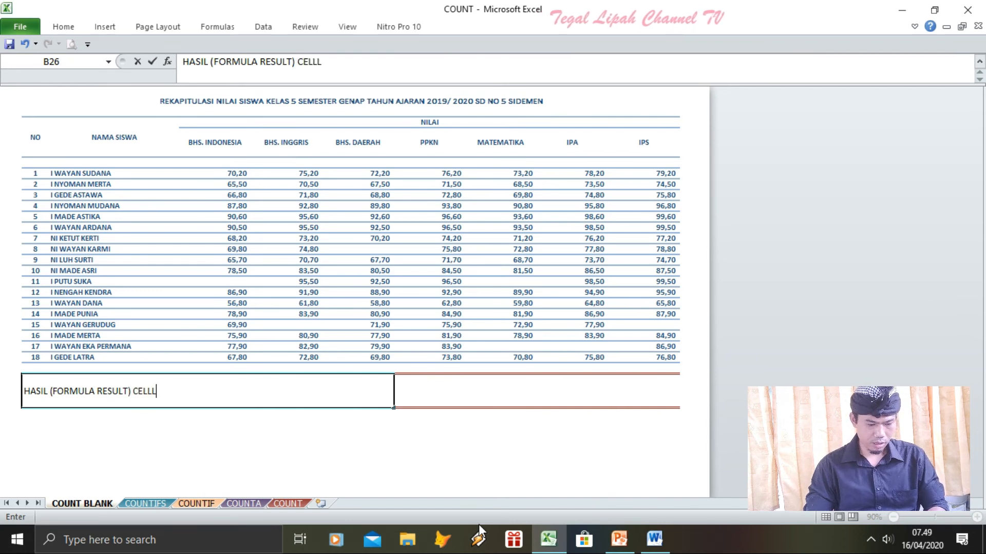
{"action": "type", "text": "SONG"}
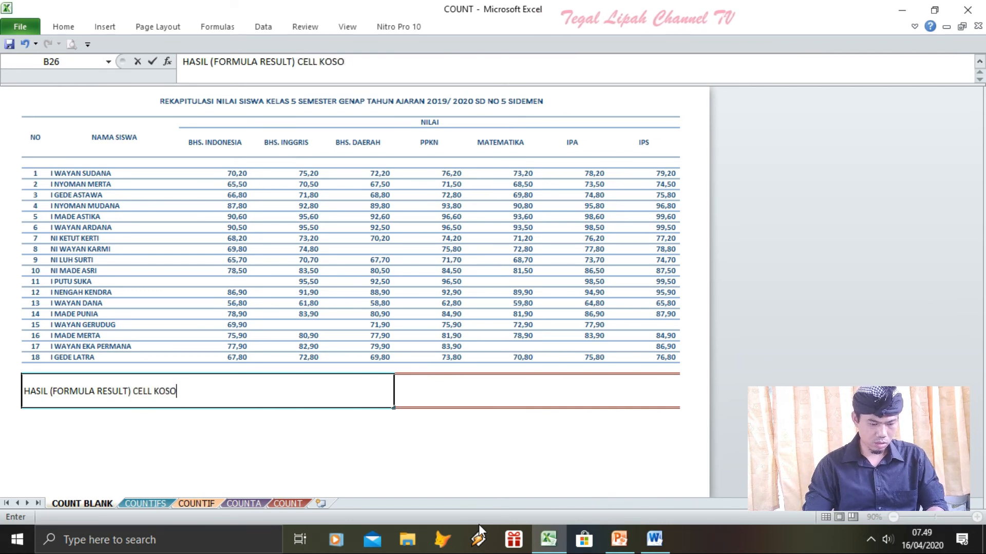
{"action": "key", "text": "Return"}
- Insert the COUNTBLANK function from the Statistical category in cell G26
{"action": "left_click", "coordinate": [430, 390]}
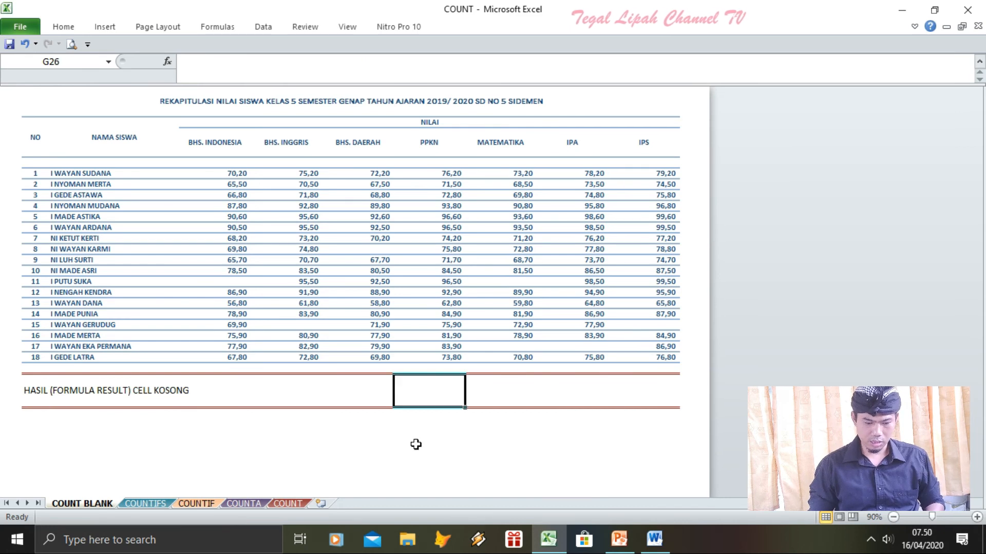
{"action": "left_click", "coordinate": [168, 61]}
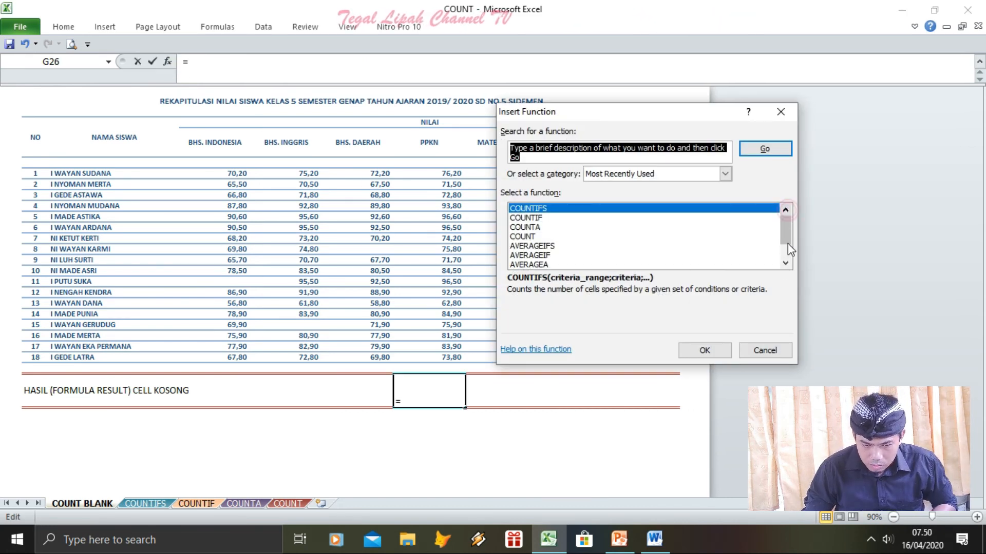
{"action": "left_click", "coordinate": [785, 264]}
{"action": "left_click", "coordinate": [785, 264]}
{"action": "left_click", "coordinate": [785, 264]}
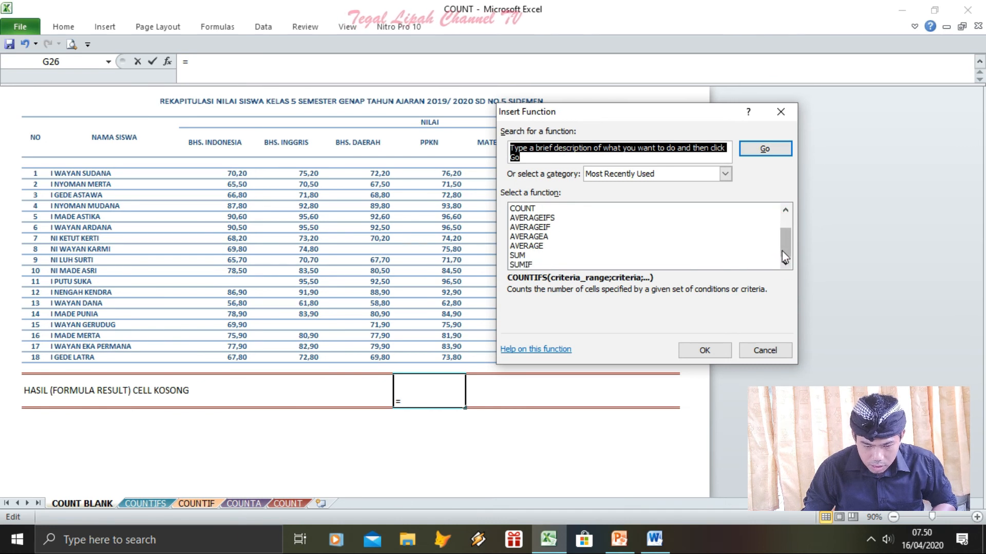
{"action": "left_click", "coordinate": [724, 173]}
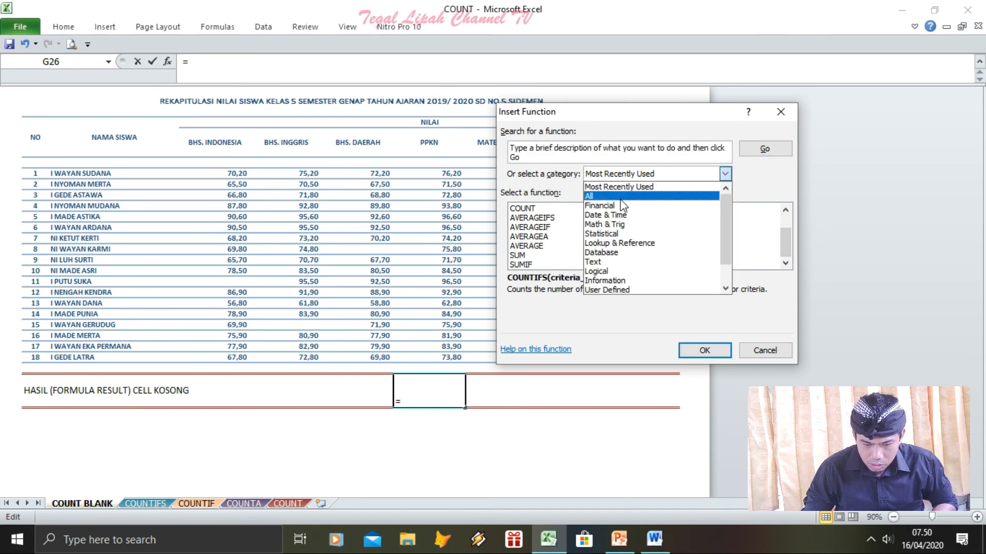
{"action": "left_click", "coordinate": [616, 234]}
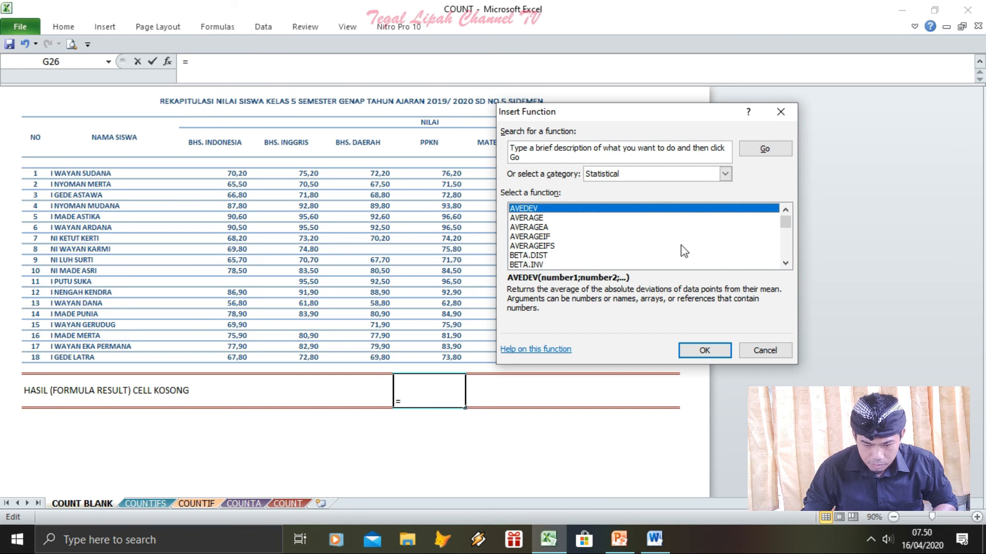
{"action": "left_click", "coordinate": [785, 238]}
{"action": "left_click", "coordinate": [786, 240]}
{"action": "left_click", "coordinate": [785, 240]}
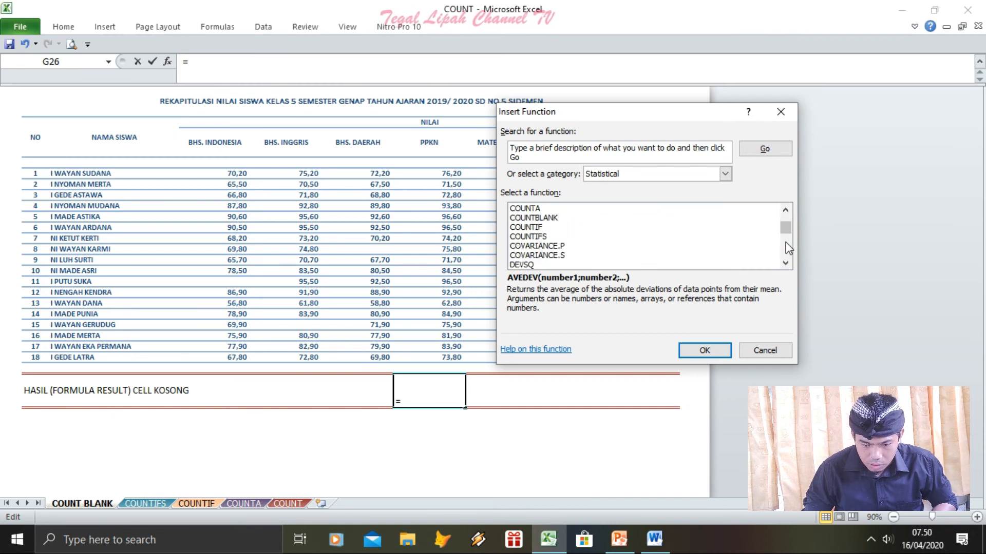
{"action": "left_click", "coordinate": [549, 218]}
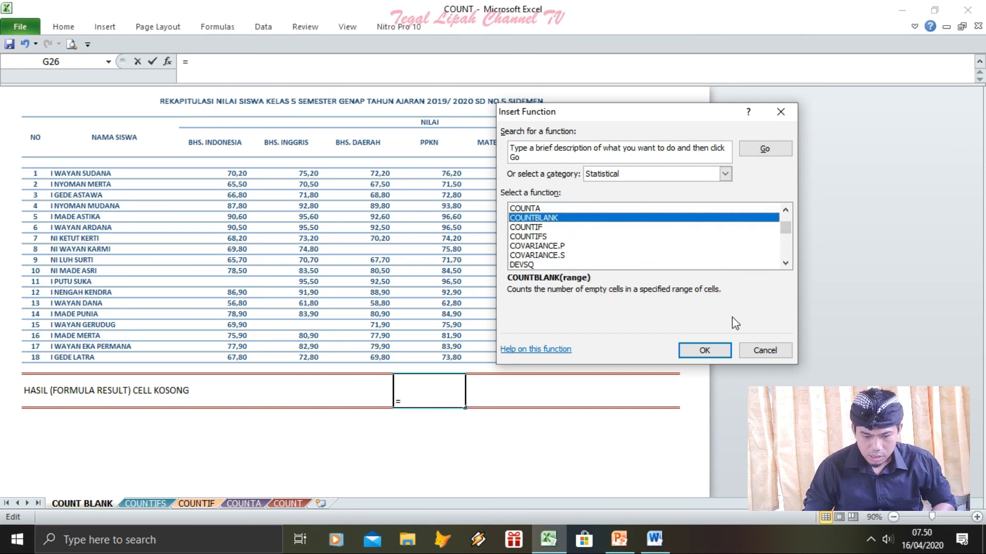
{"action": "left_click", "coordinate": [704, 350]}
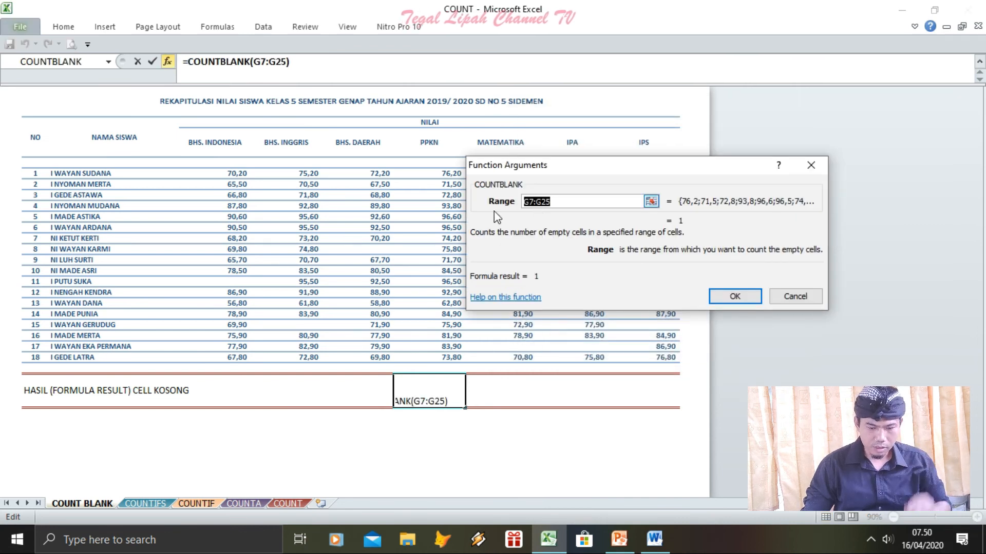
- Set the COUNTBLANK range to the score cells D7:J24 and confirm the formula
{"action": "left_click", "coordinate": [229, 176]}
{"action": "left_click_drag", "start_coordinate": [229, 176], "coordinate": [666, 356]}
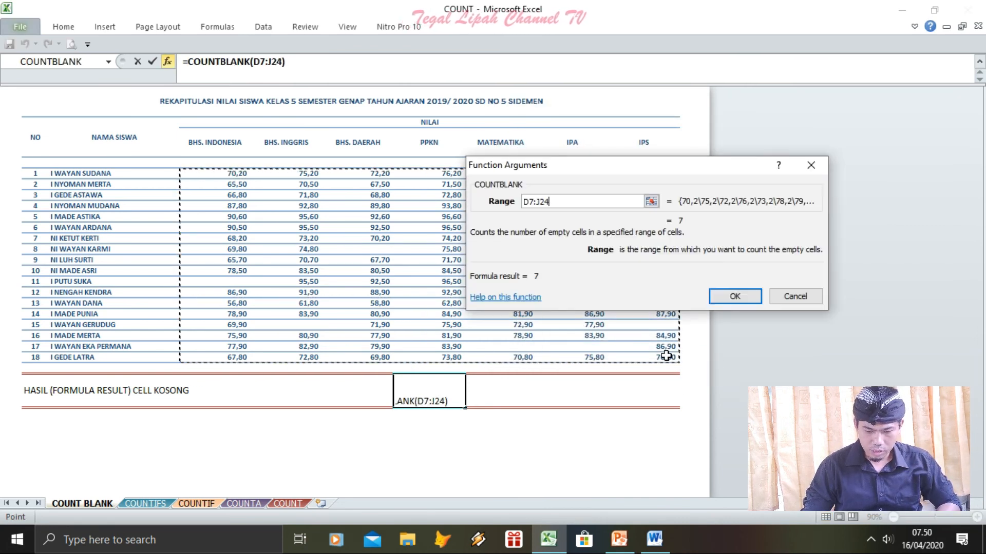
{"action": "key", "text": "Return"}
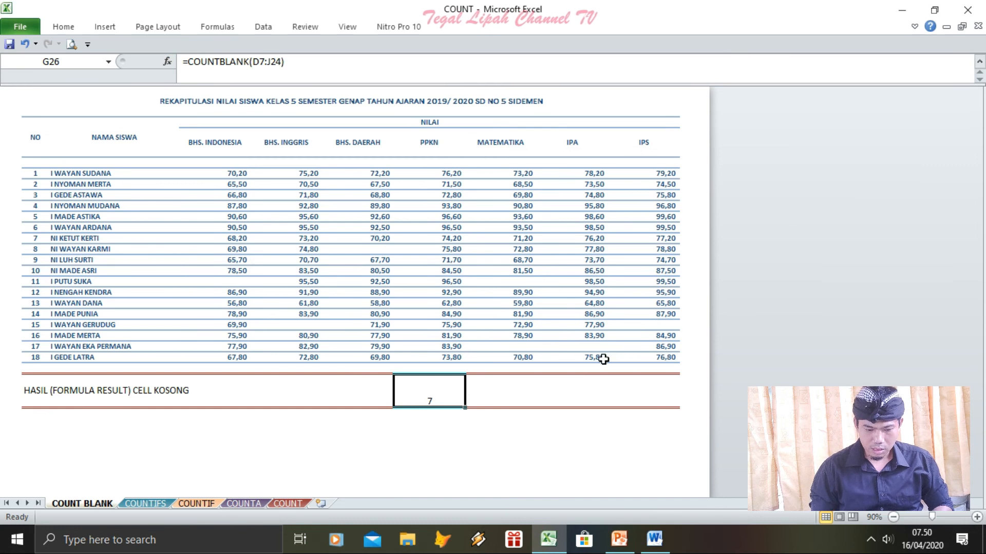
- Vertically centre the COUNTBLANK result in cell G26 and deselect it
{"action": "left_click", "coordinate": [64, 26]}
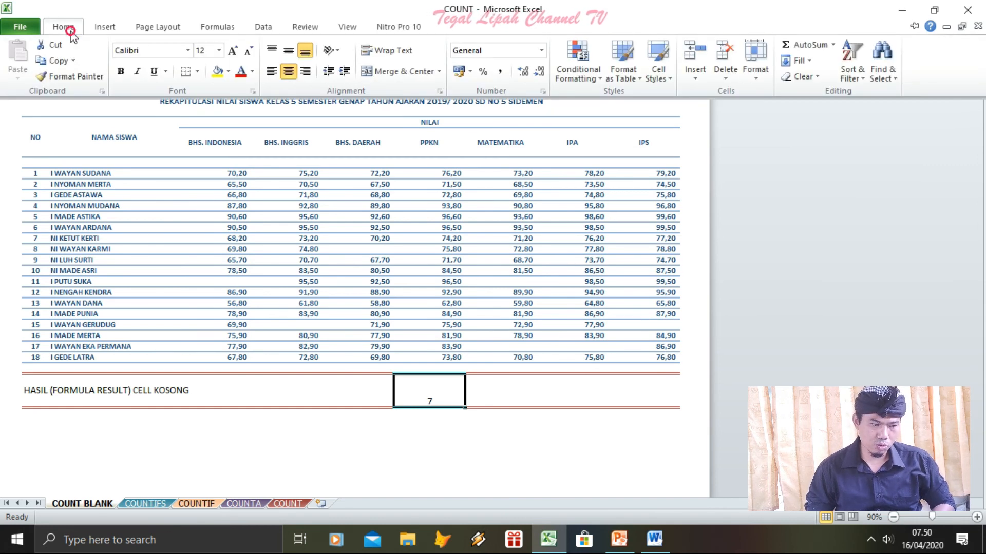
{"action": "left_click", "coordinate": [288, 50]}
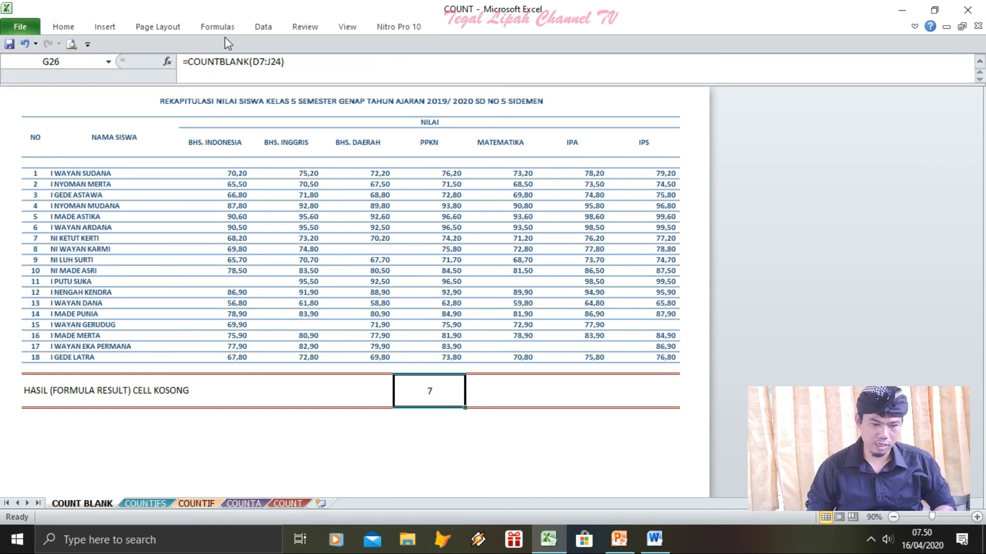
{"action": "left_click", "coordinate": [63, 31]}
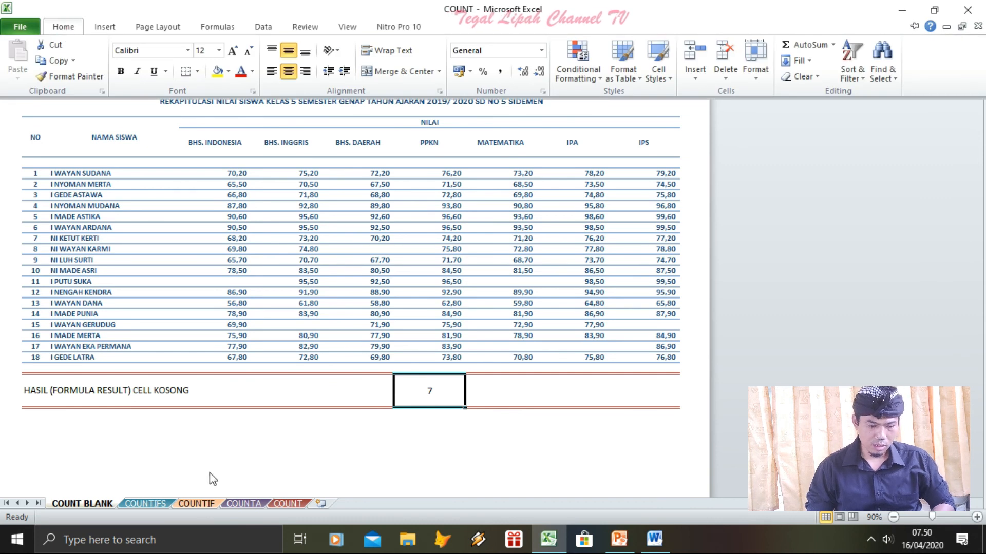
{"action": "left_click", "coordinate": [211, 409]}
{"action": "left_click", "coordinate": [315, 454]}
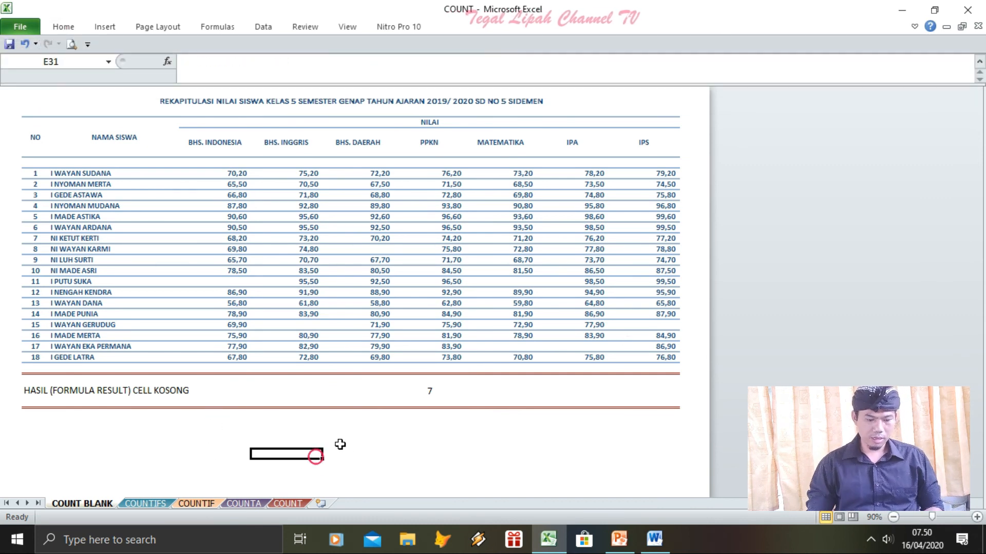